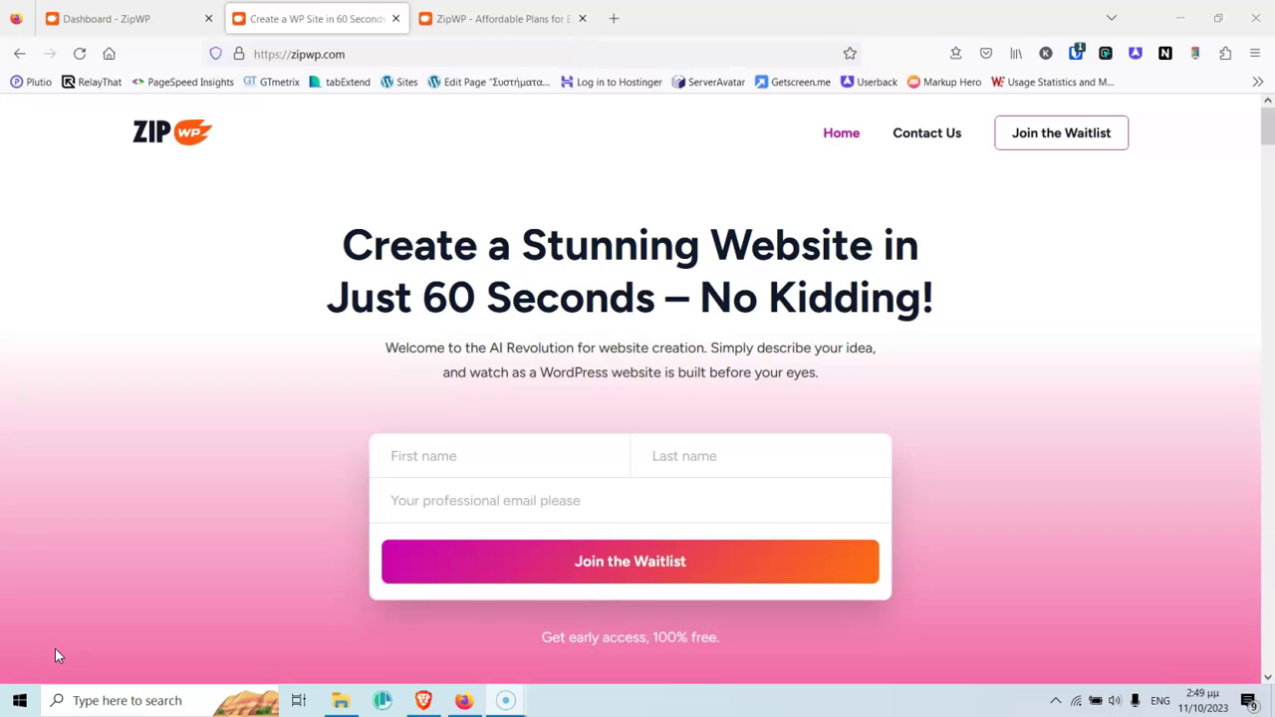
# Step: Review the ZipWP homepage from the waitlist form and intro video through the supported website types, benefits, FAQ and company story
pyautogui.click(141, 590)
pyautogui.click(197, 546)
pyautogui.scroll(-2, 197, 546)
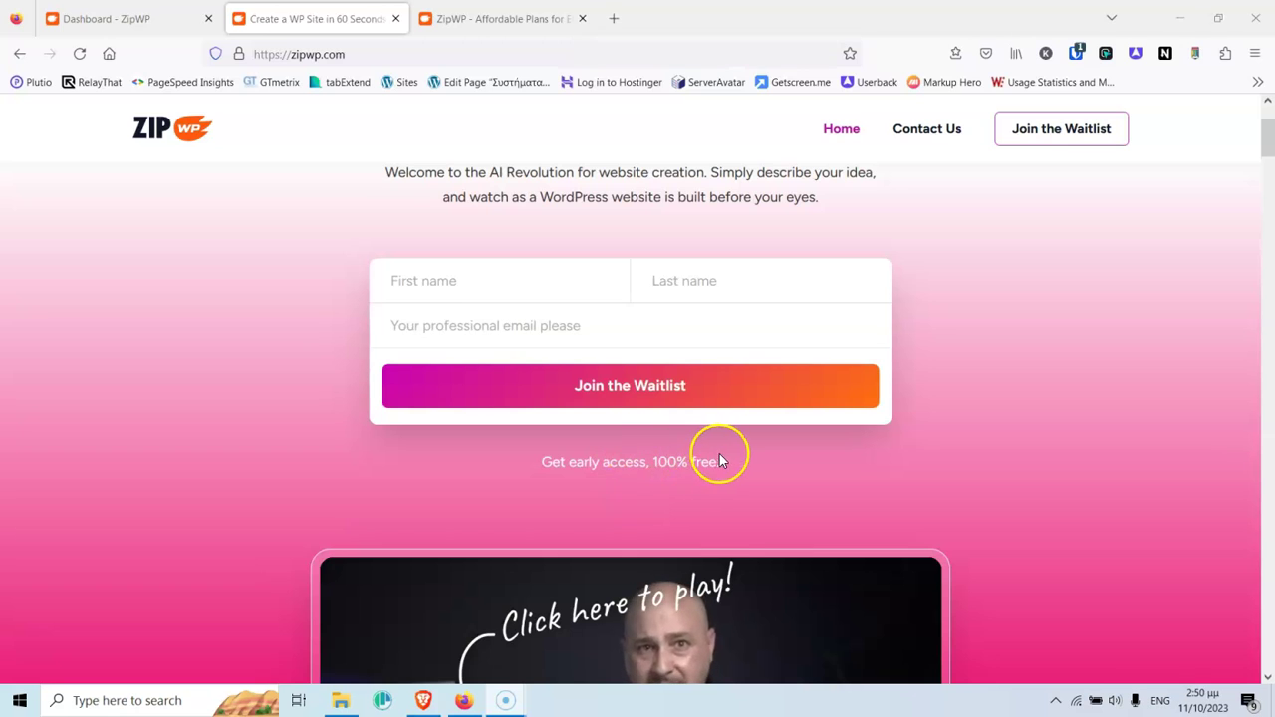
pyautogui.scroll(-2, 721, 456)
pyautogui.scroll(-3, 721, 458)
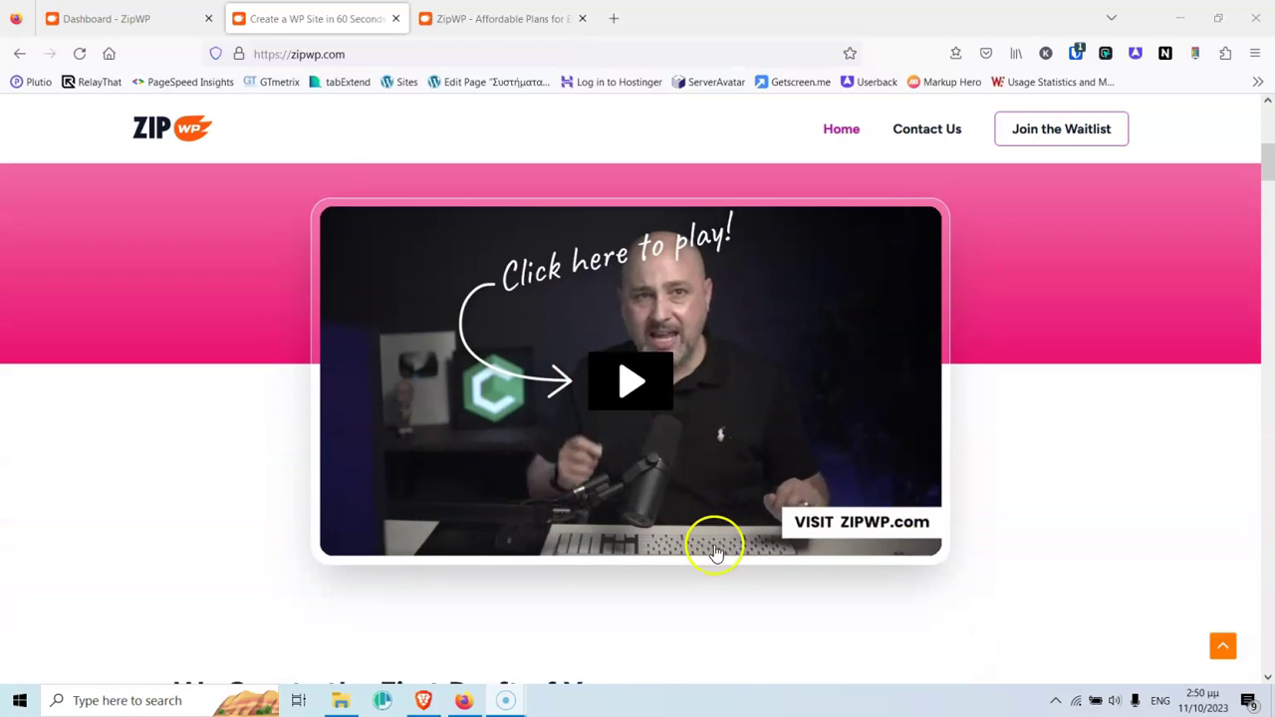
pyautogui.scroll(-1, 714, 558)
pyautogui.scroll(-1, 714, 569)
pyautogui.scroll(-2, 714, 569)
pyautogui.scroll(-1, 714, 569)
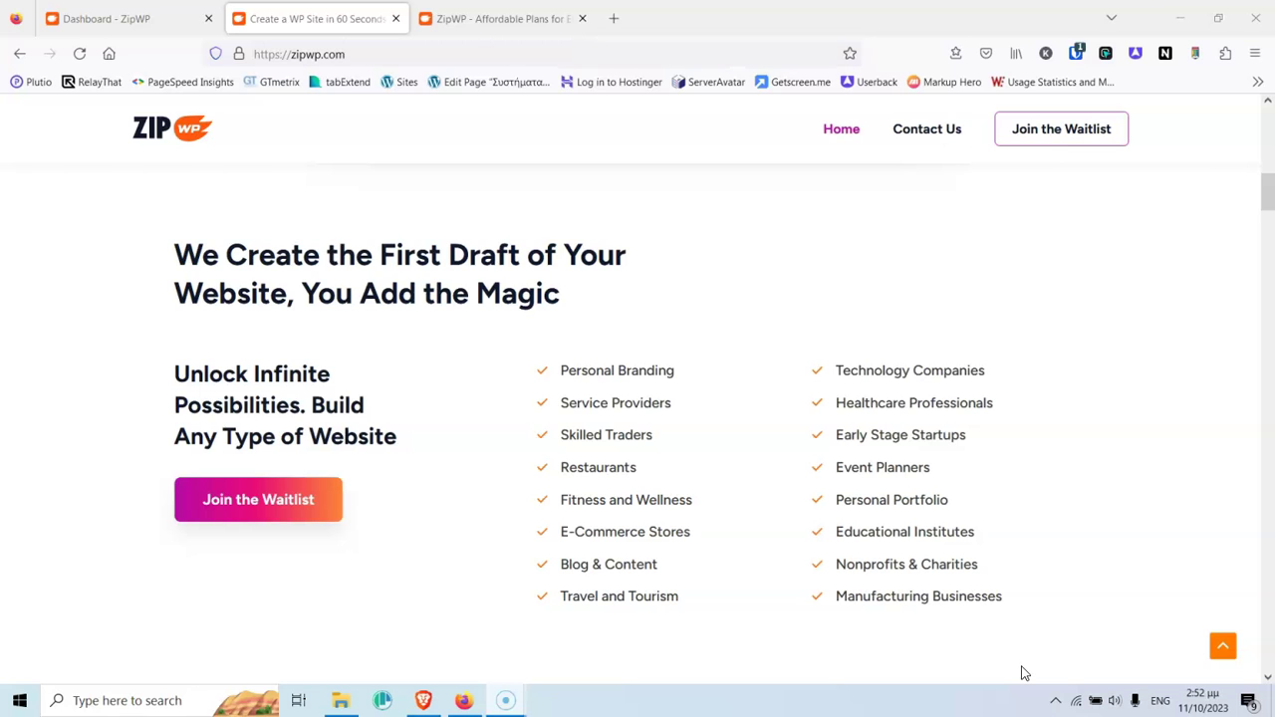
pyautogui.scroll(-10, 835, 530)
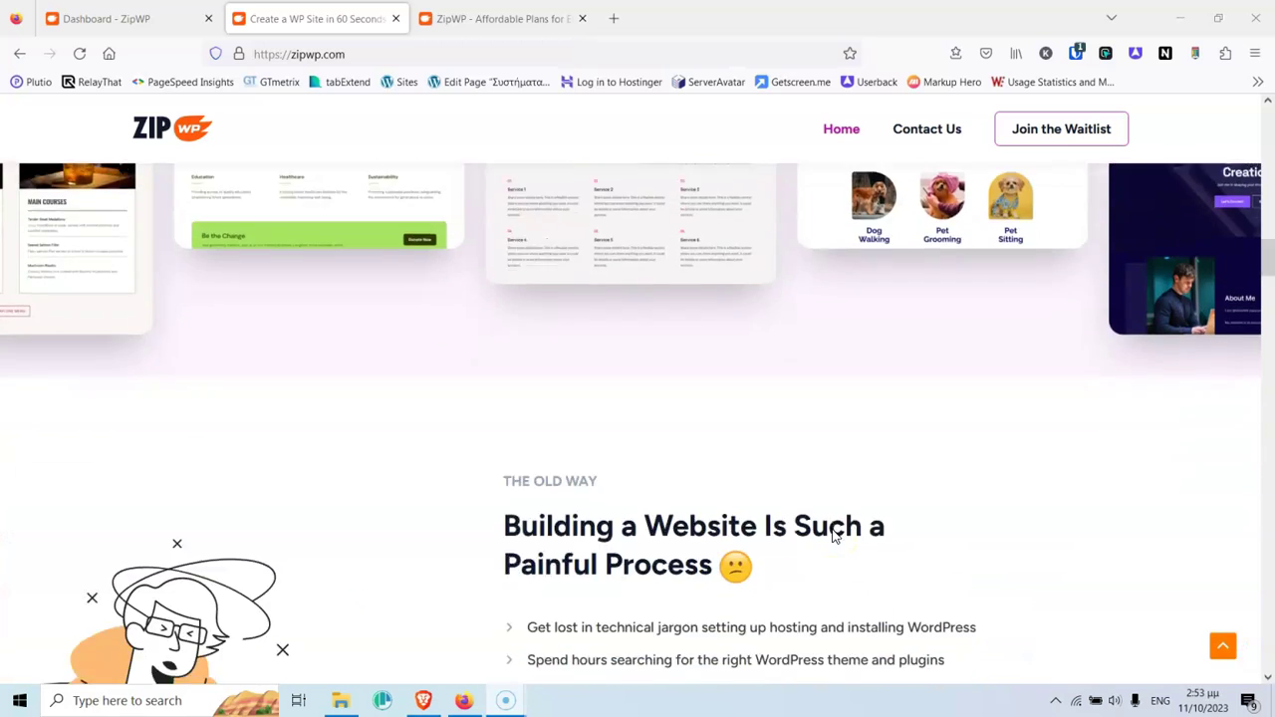
pyautogui.scroll(-15, 832, 531)
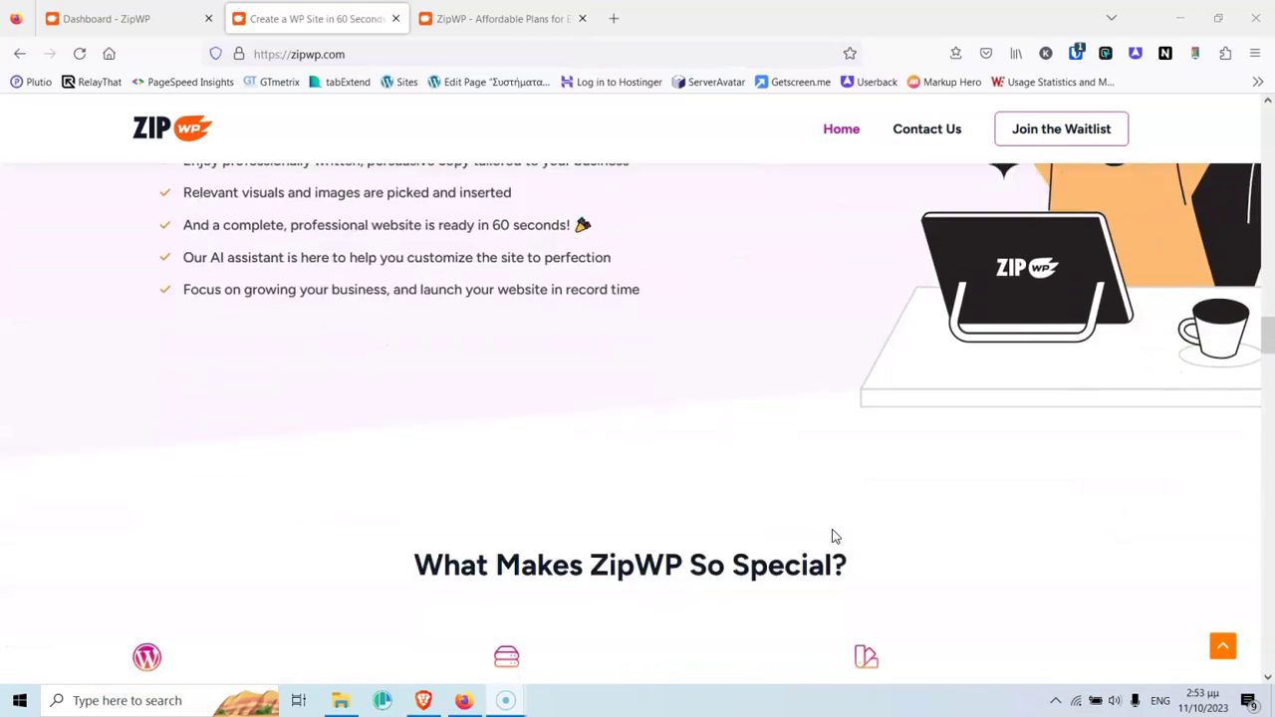
pyautogui.scroll(-15, 835, 537)
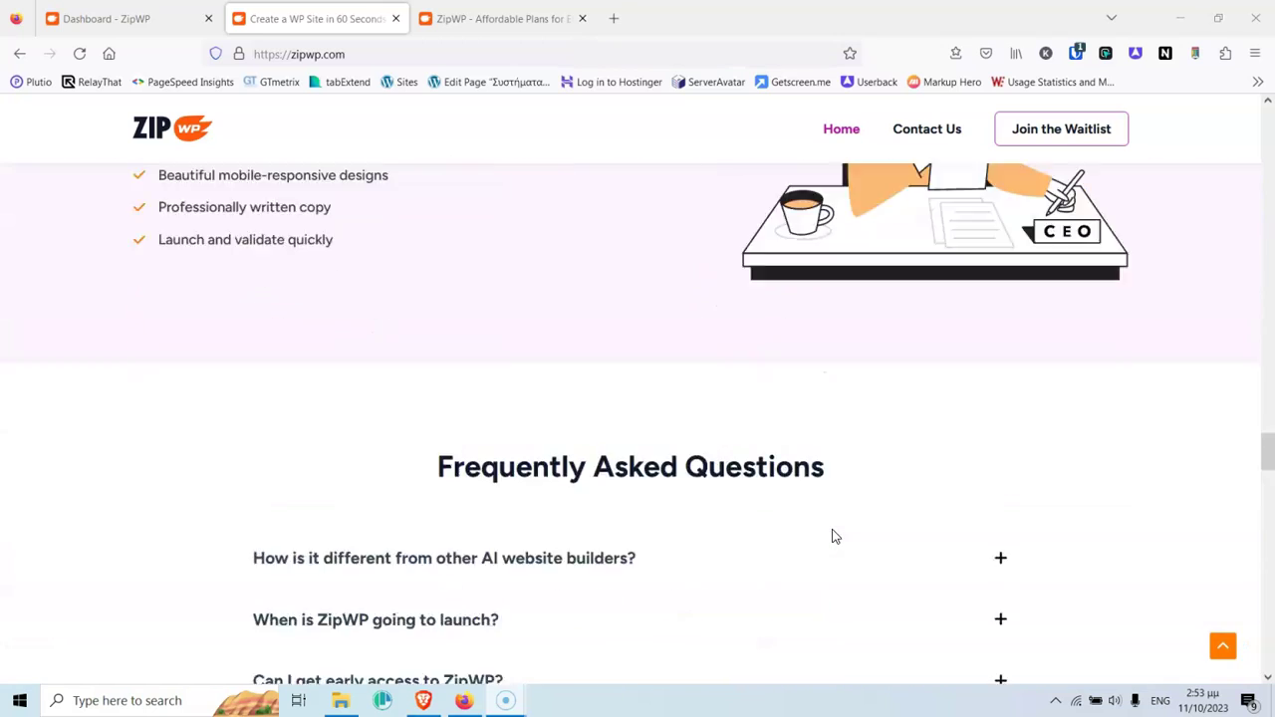
pyautogui.scroll(-15, 834, 538)
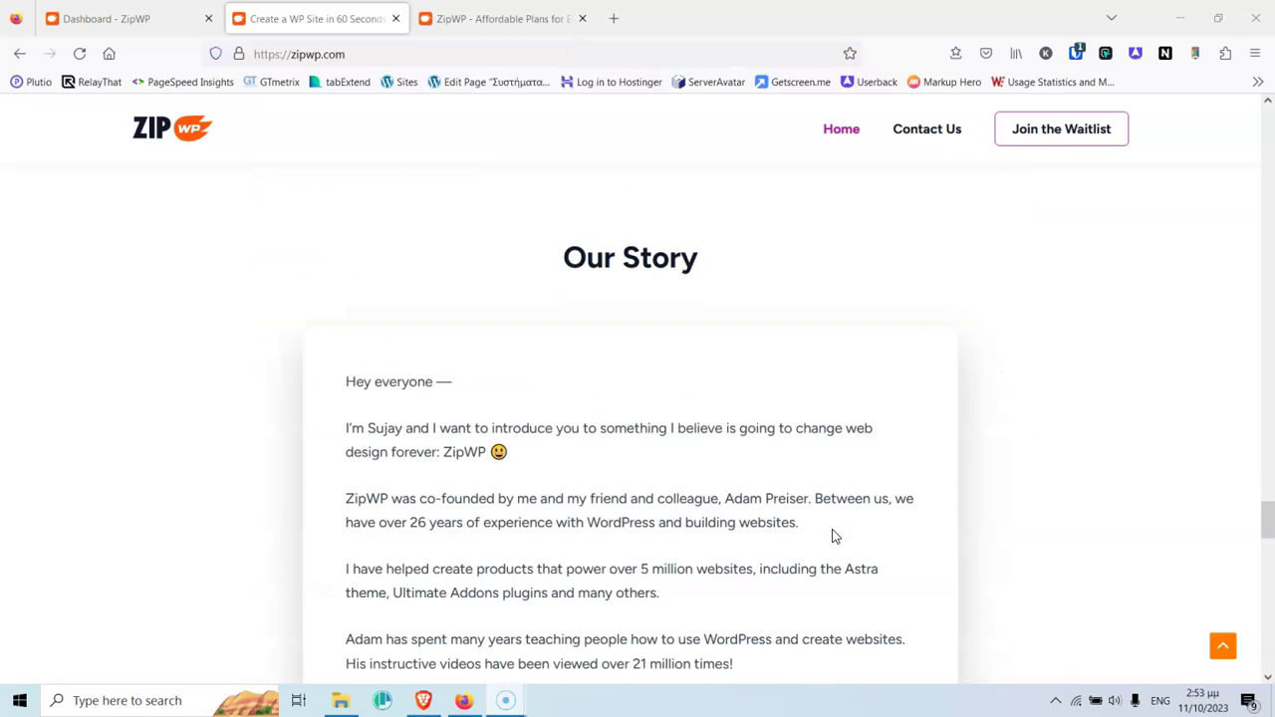
pyautogui.scroll(-15, 834, 537)
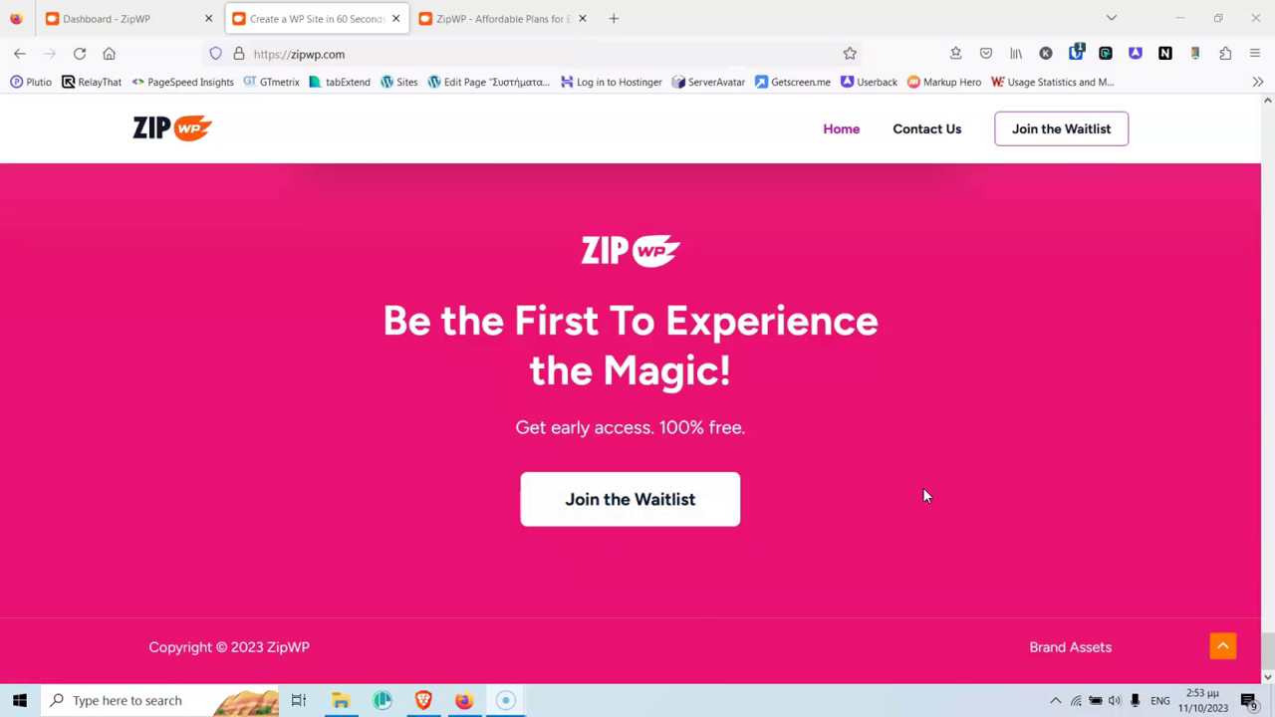
# Step: Expand the FAQ answer to "What's the catch with the free website creation?" and read it
pyautogui.scroll(5, 924, 495)
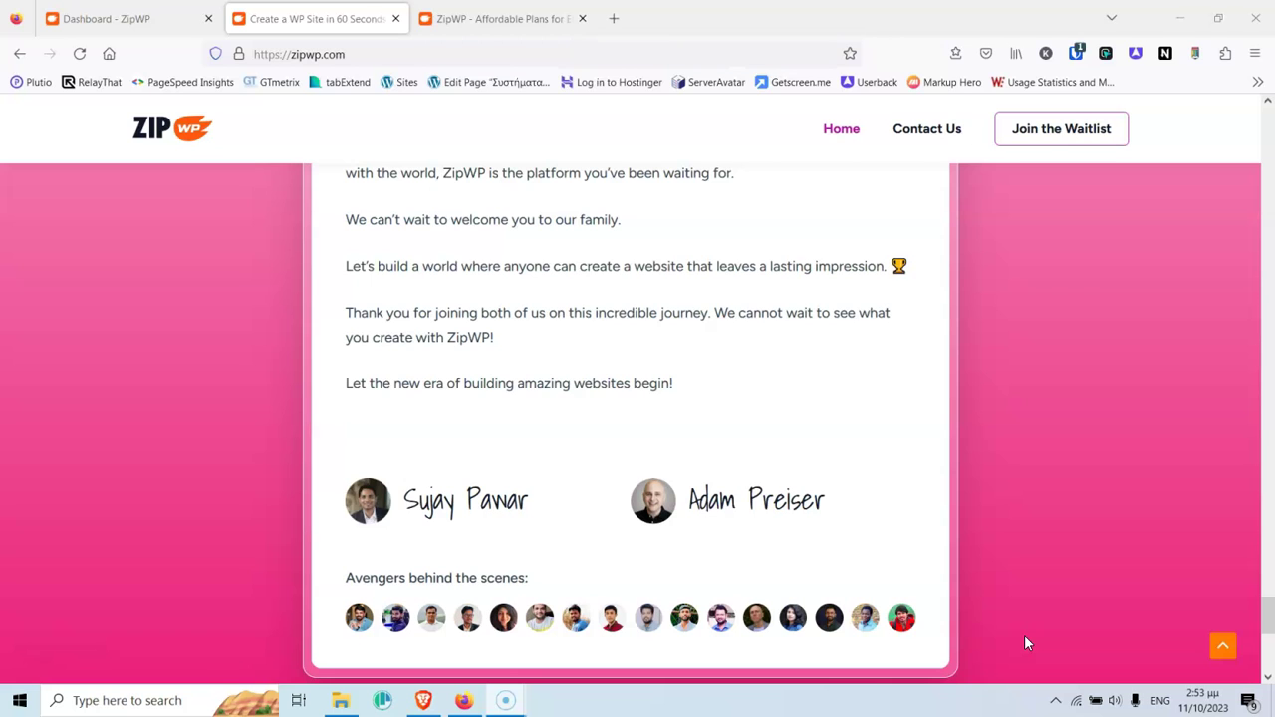
pyautogui.scroll(15, 1026, 642)
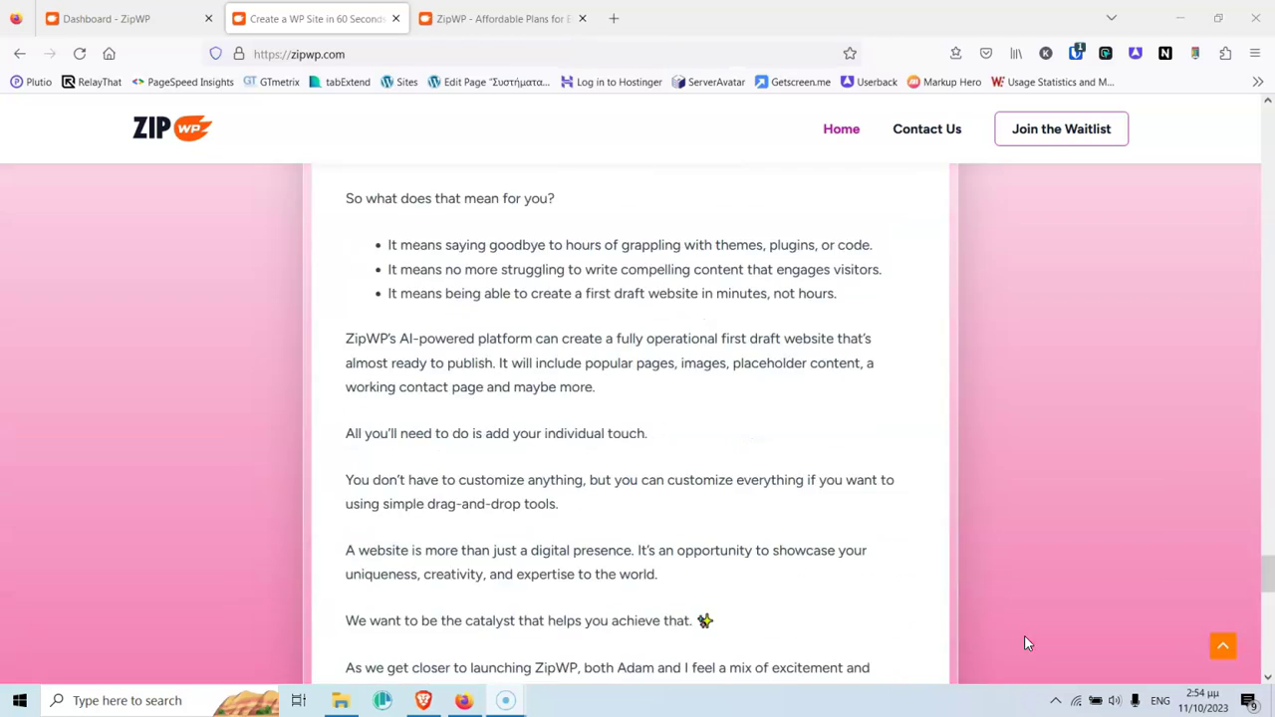
pyautogui.scroll(7, 1026, 643)
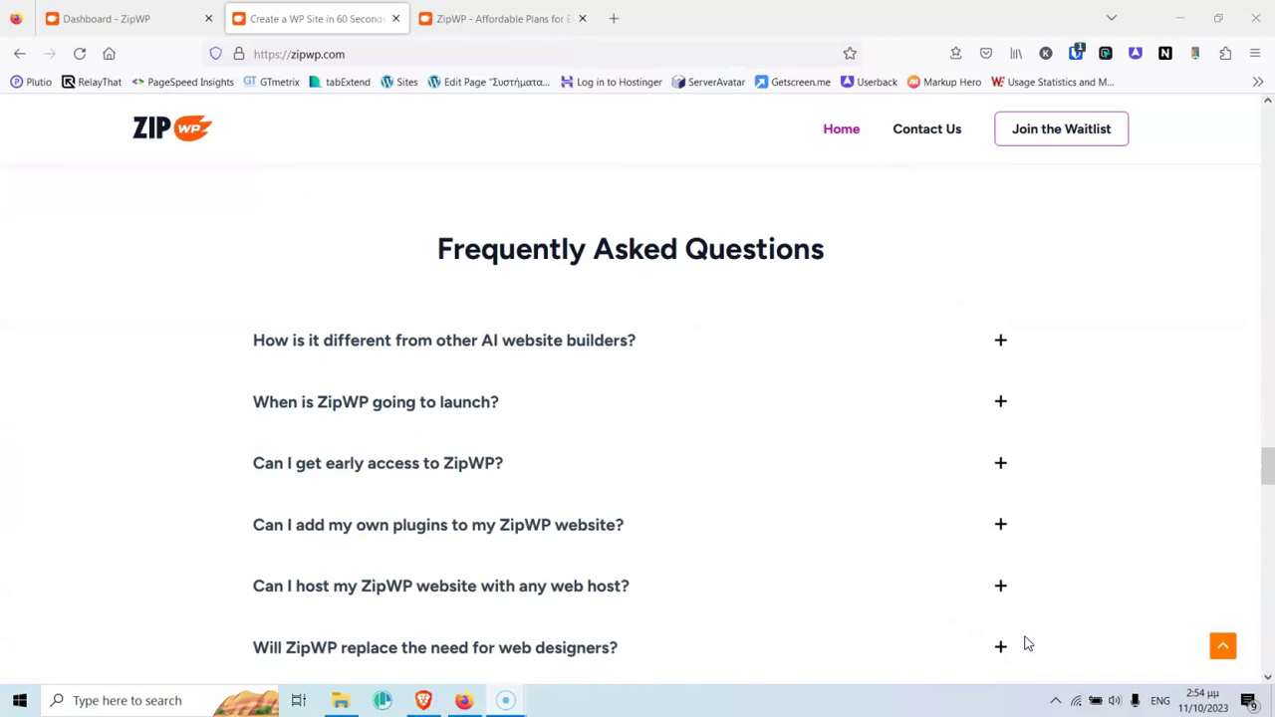
pyautogui.scroll(-3, 1026, 642)
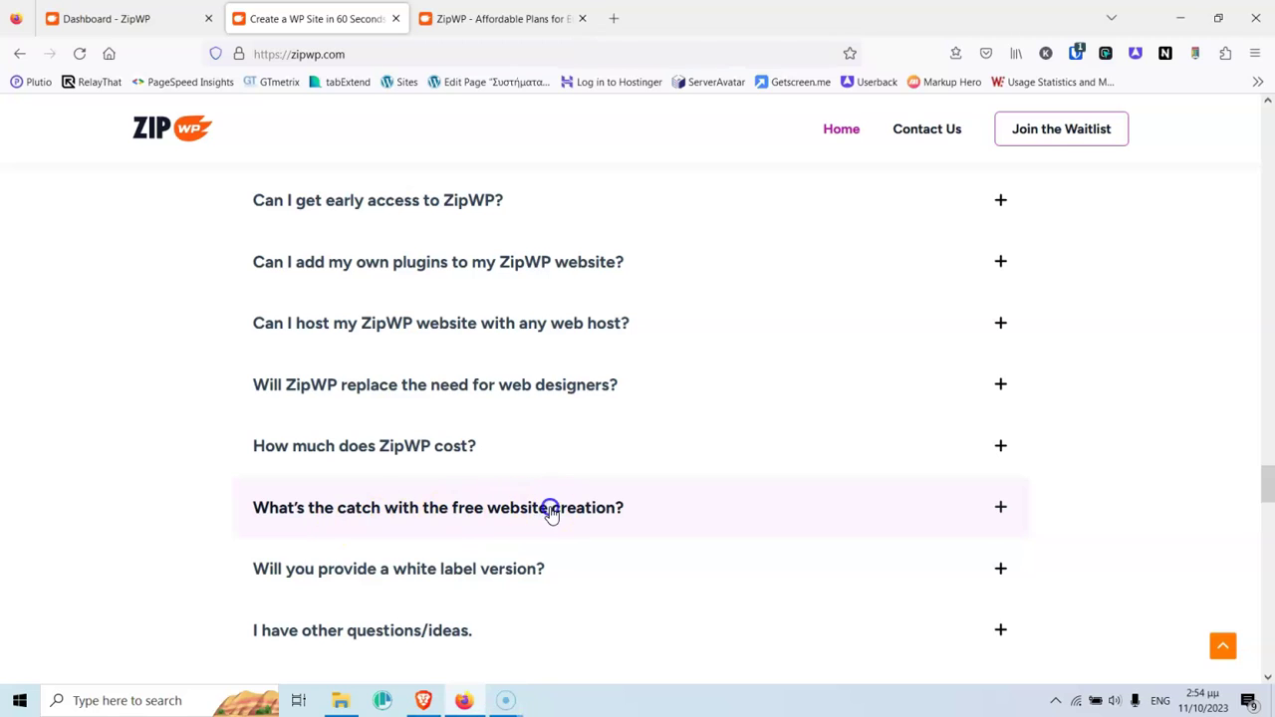
pyautogui.click(549, 508)
pyautogui.scroll(-2, 549, 498)
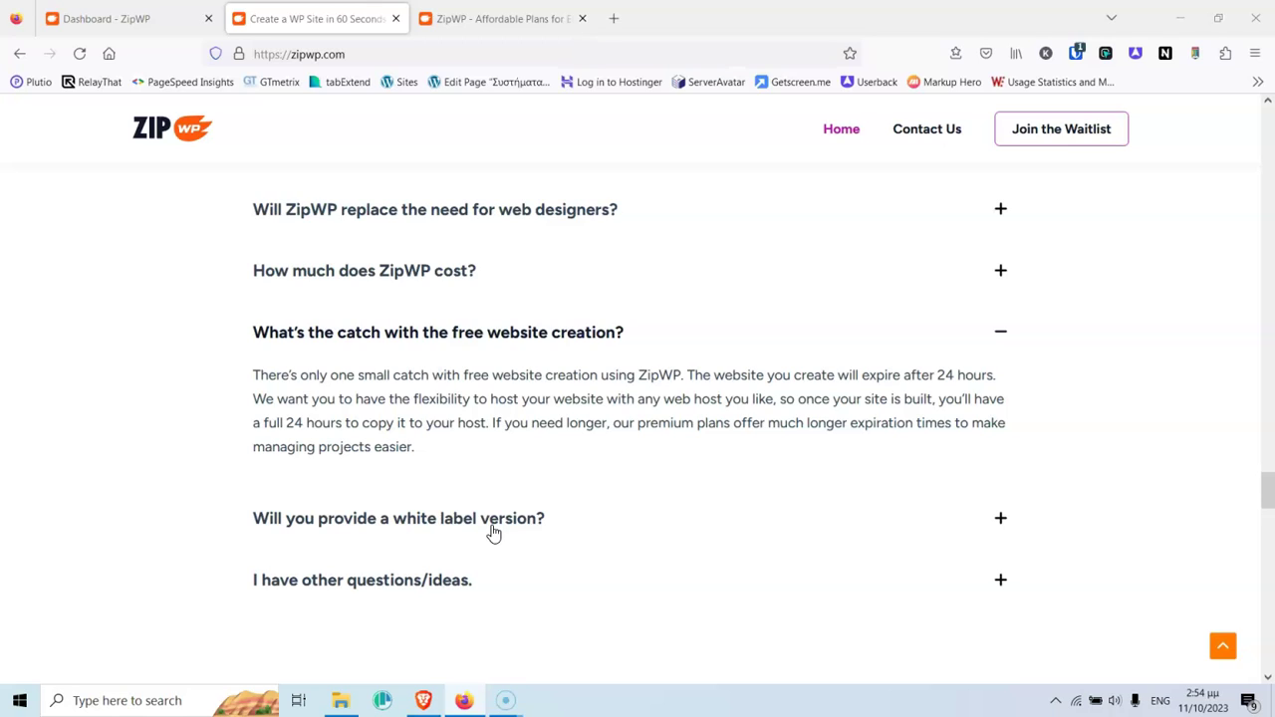
pyautogui.click(614, 661)
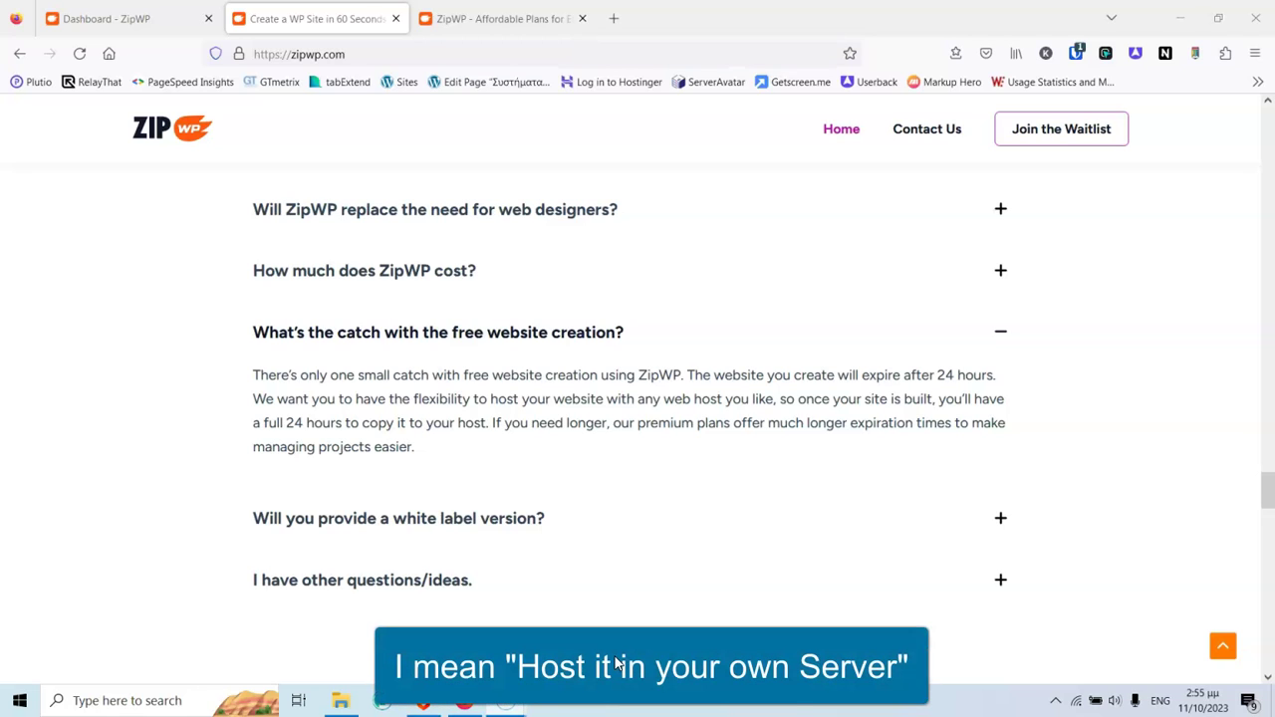
pyautogui.click(769, 698)
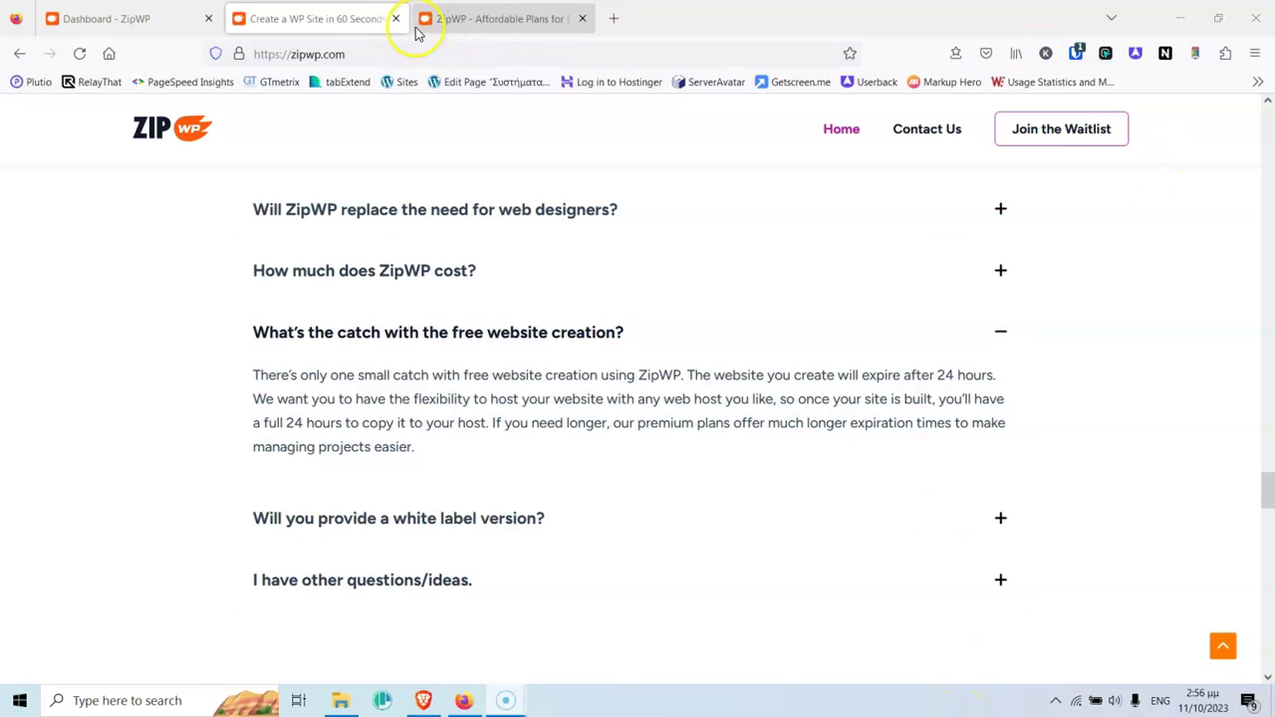
# Step: Compare the yearly prices and included features of the Free, Personal, Pro and Business plans on the ZipWP pricing page
pyautogui.click(512, 20)
pyautogui.scroll(-2, 441, 270)
pyautogui.scroll(-3, 339, 344)
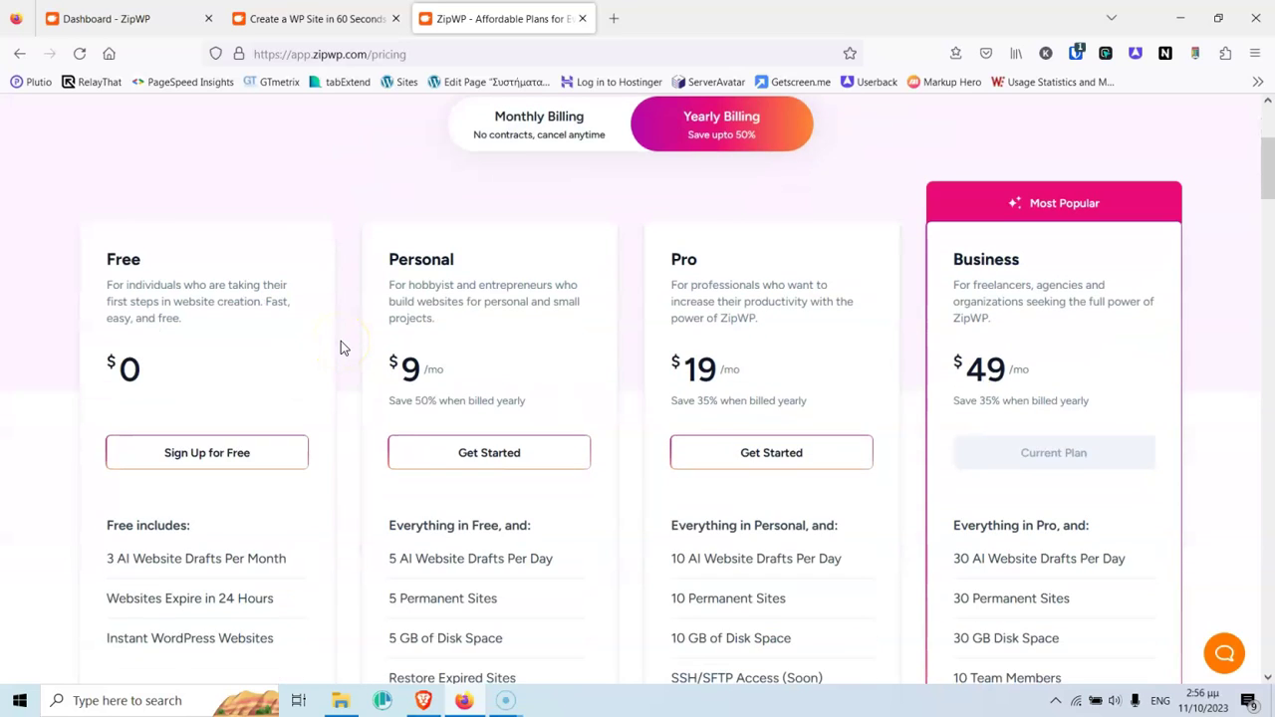
pyautogui.scroll(-1, 341, 348)
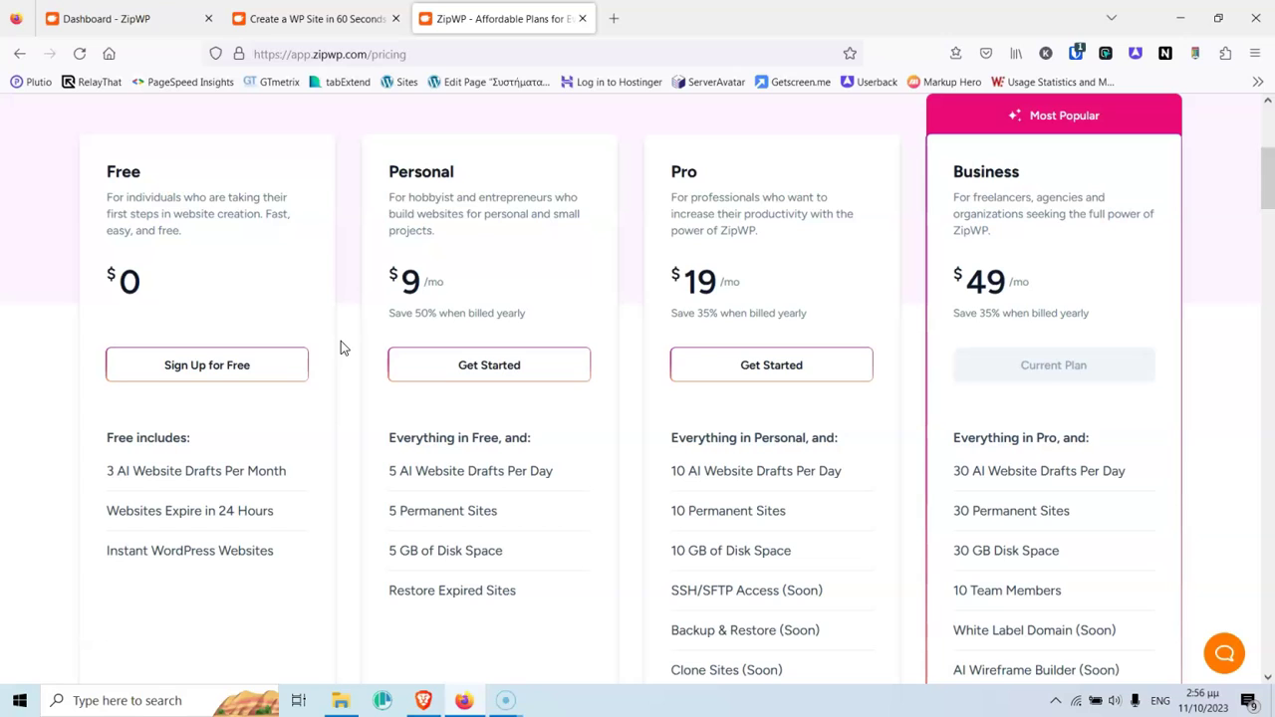
pyautogui.click(346, 408)
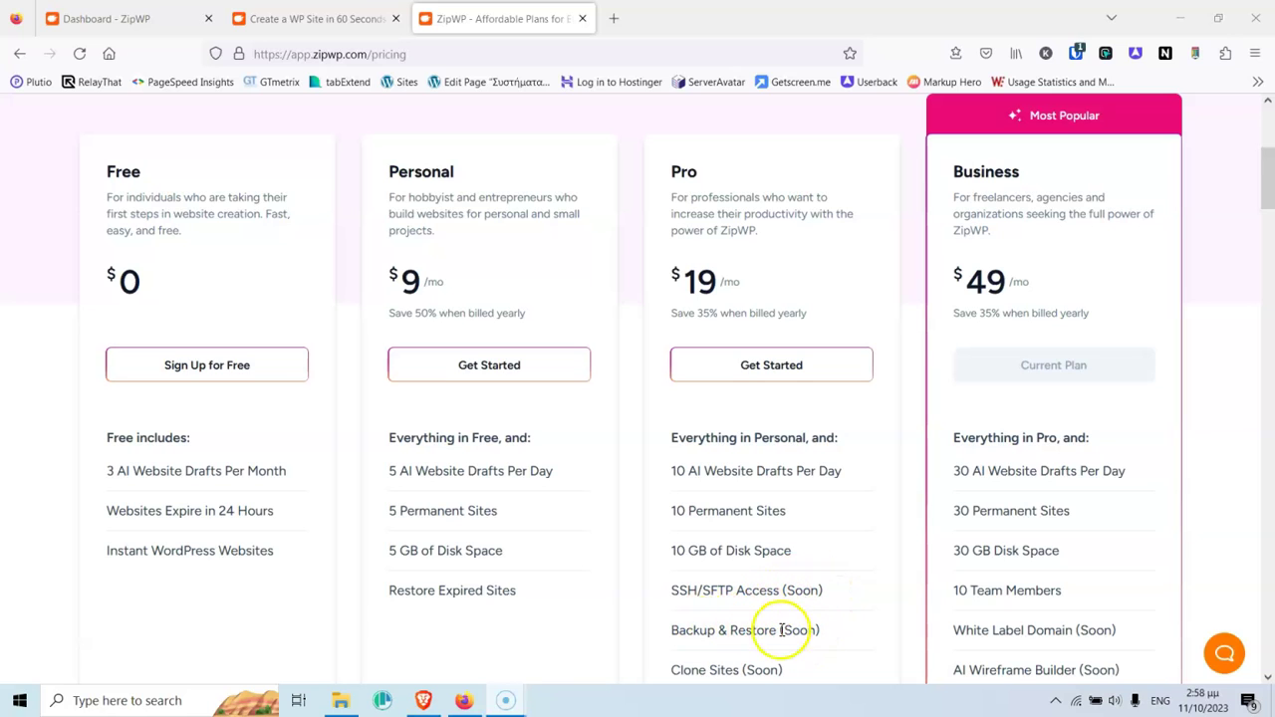
pyautogui.scroll(-1, 847, 627)
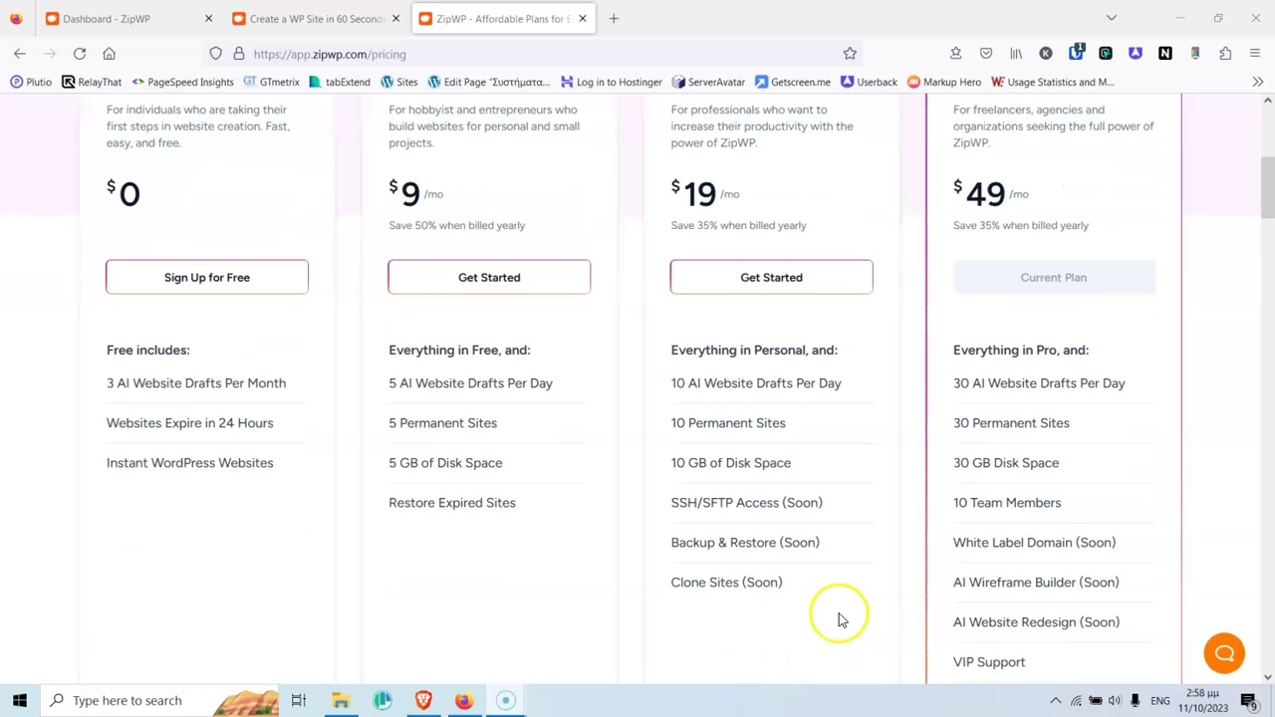
pyautogui.scroll(1, 774, 591)
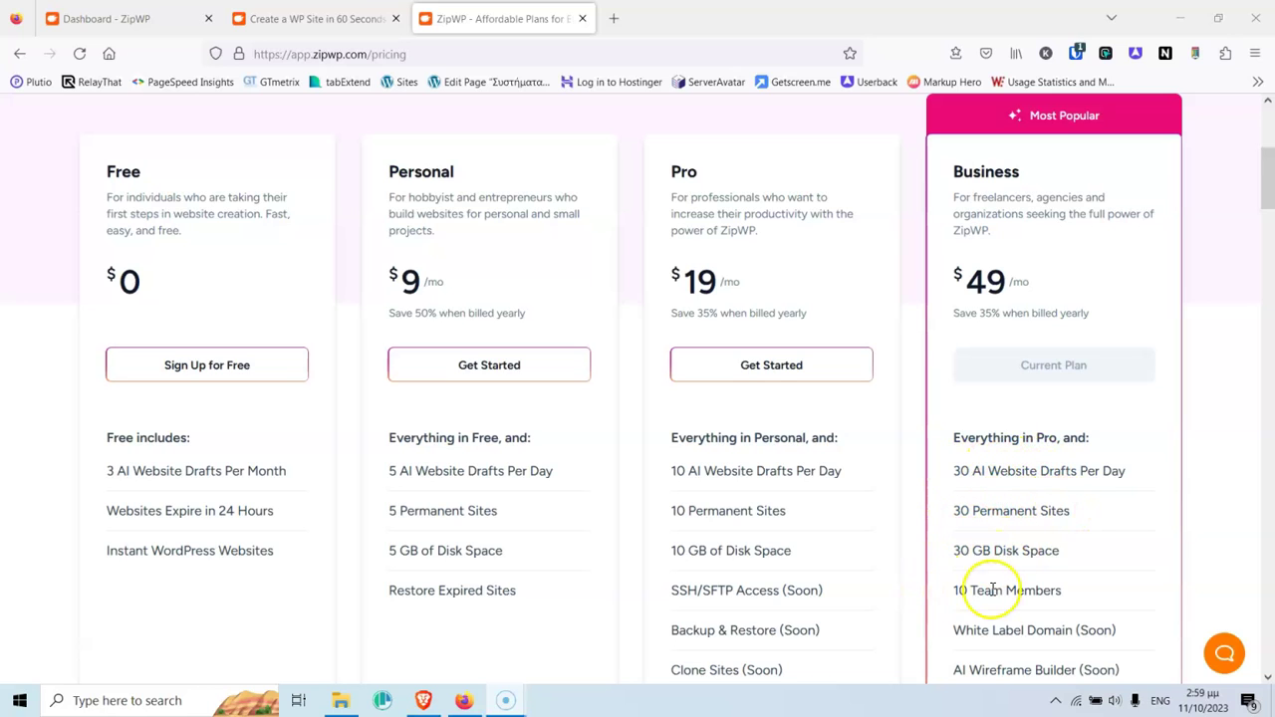
pyautogui.scroll(-2, 1019, 583)
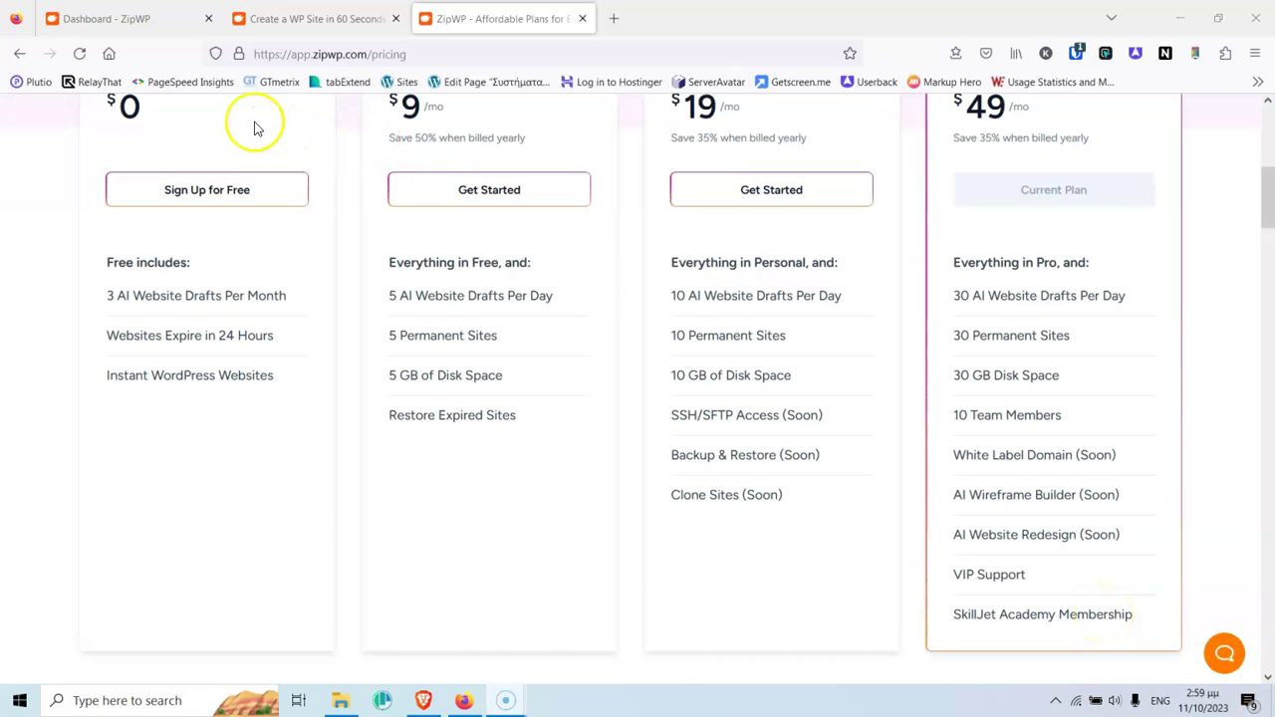
# Step: Go to the ZipWP dashboard and view the list of all sites
pyautogui.click(110, 19)
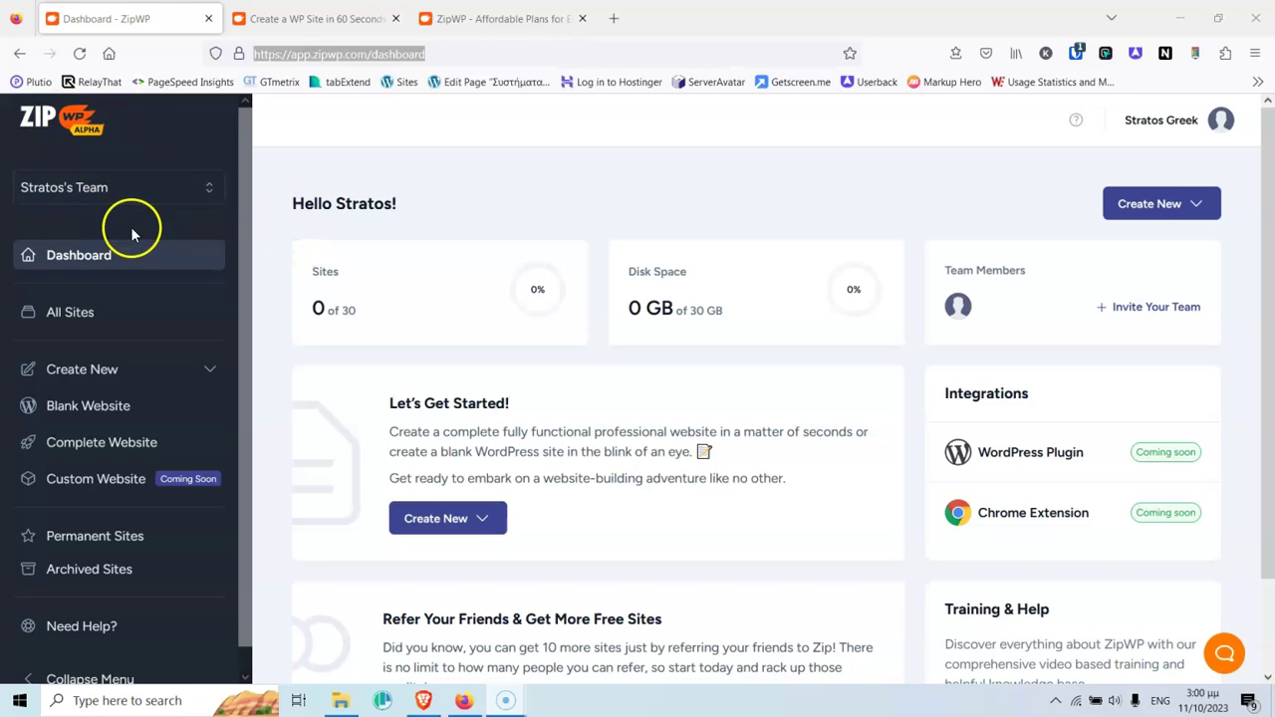
pyautogui.click(80, 317)
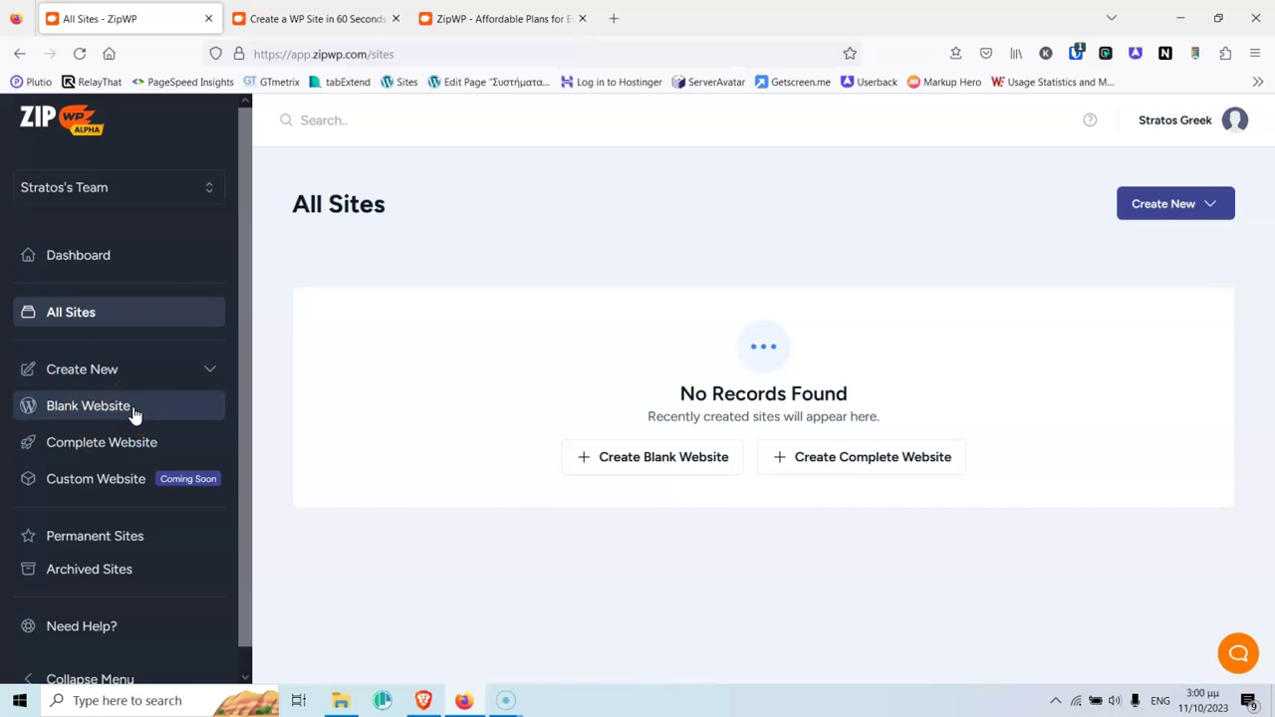
pyautogui.click(126, 415)
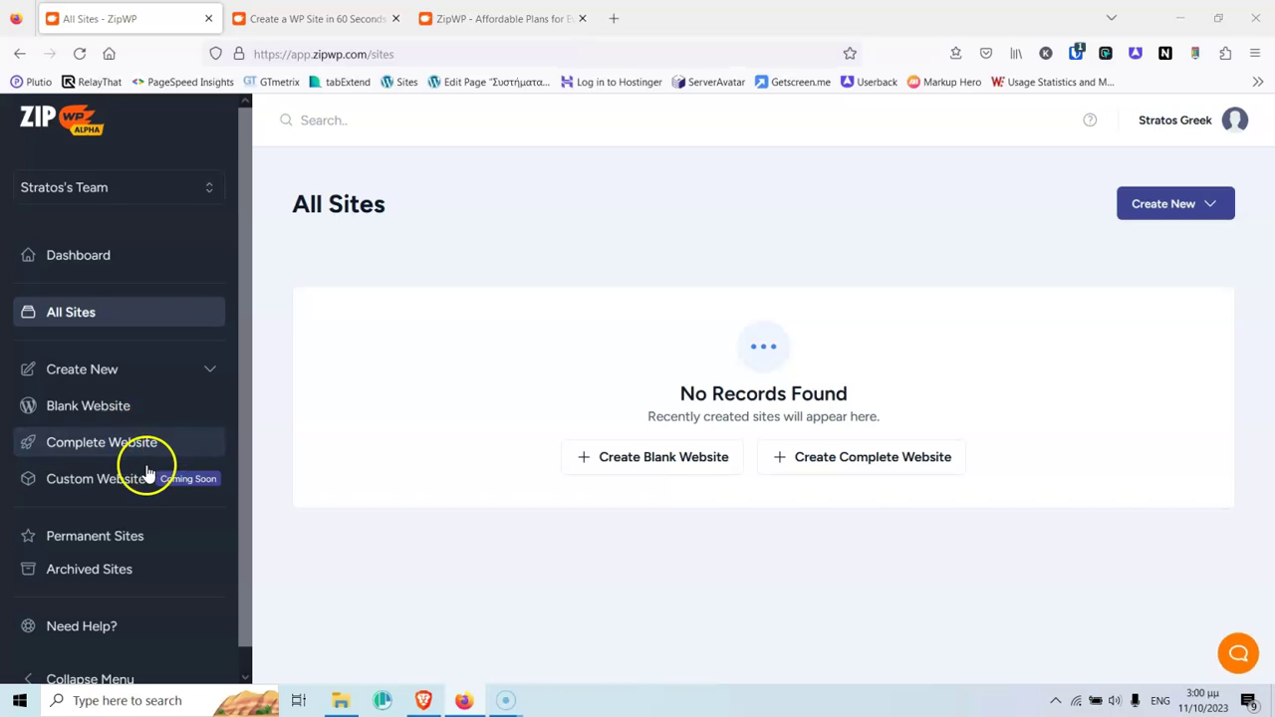
pyautogui.click(115, 488)
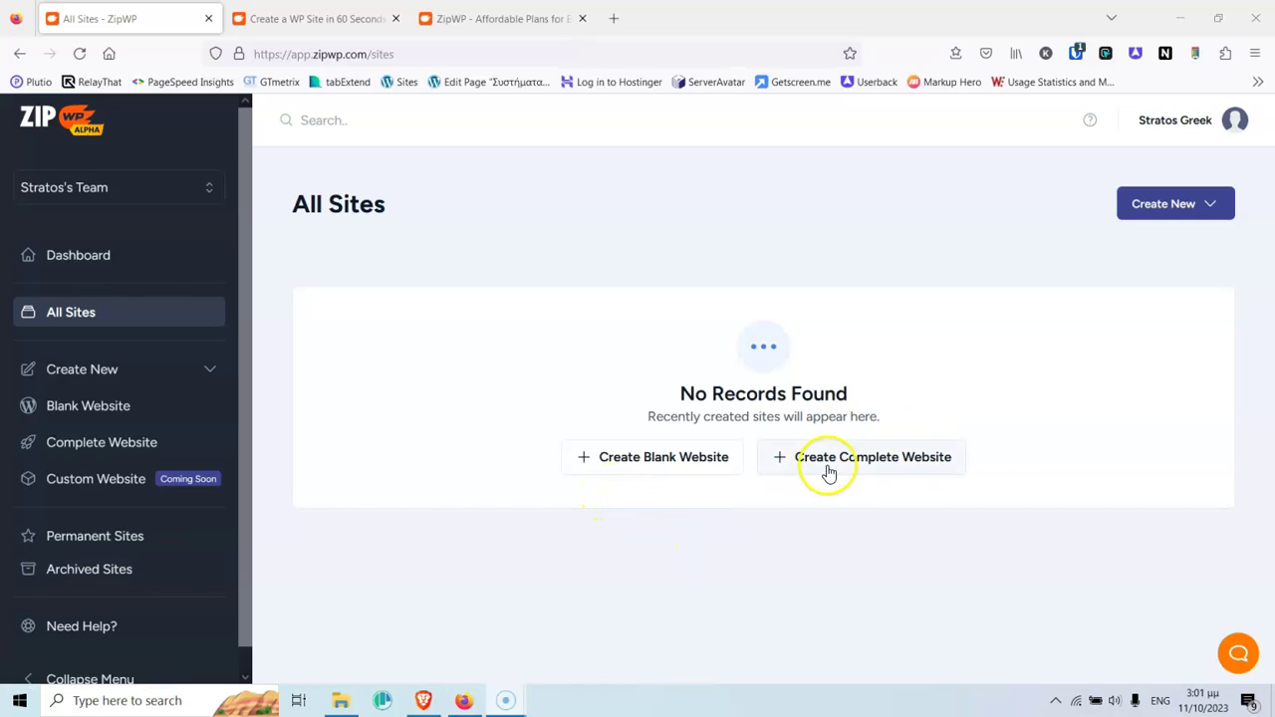
# Step: Start creating a complete website and choose Business as its type
pyautogui.click(104, 445)
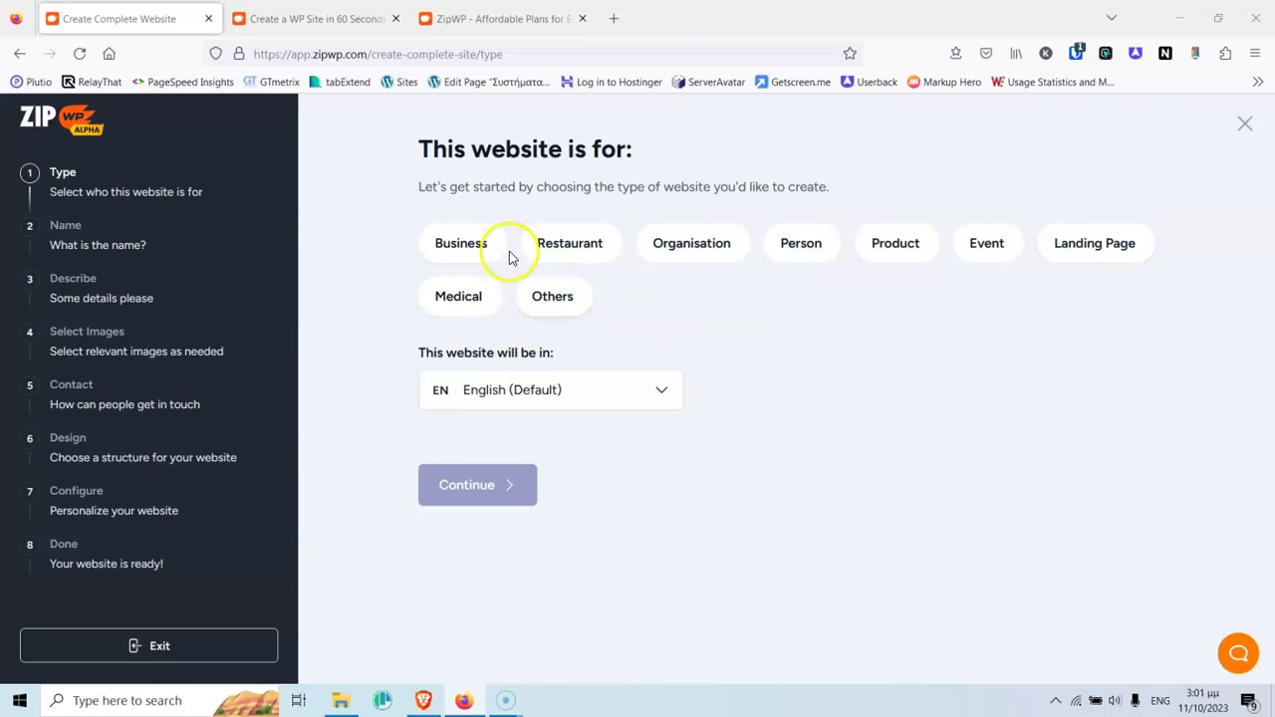
pyautogui.click(477, 253)
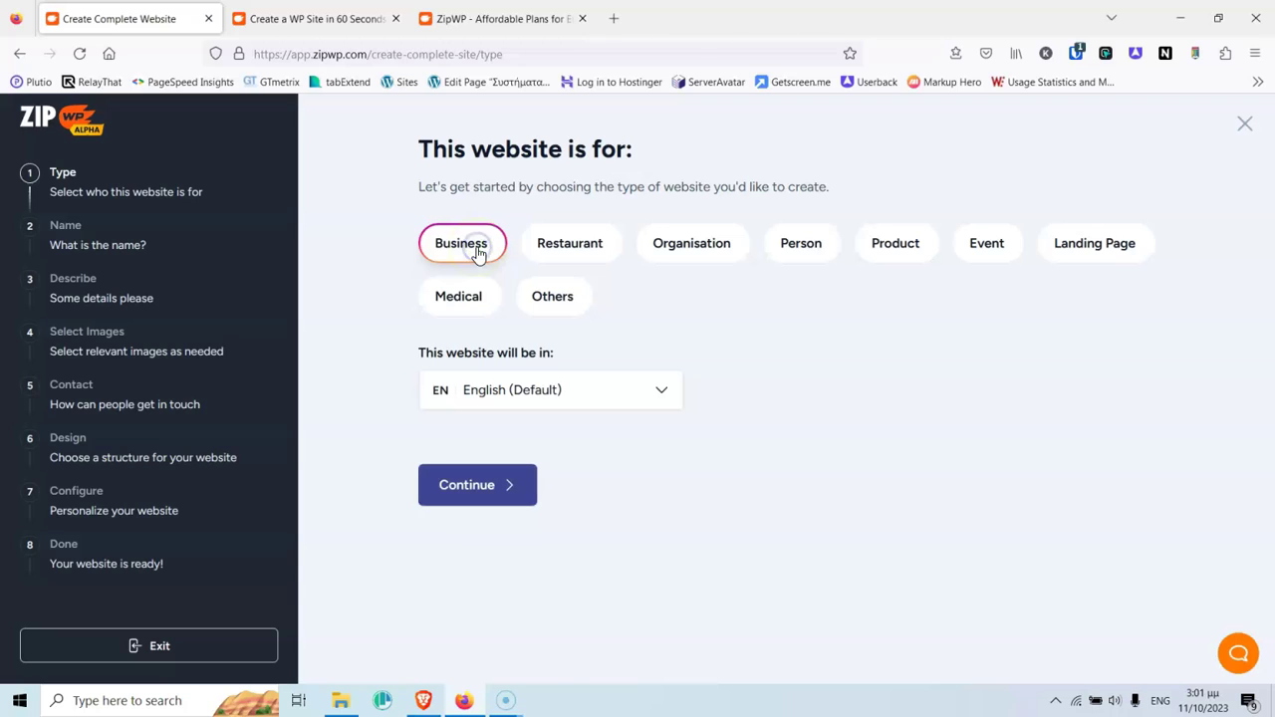
# Step: Look through the list of languages available for the website
pyautogui.click(602, 396)
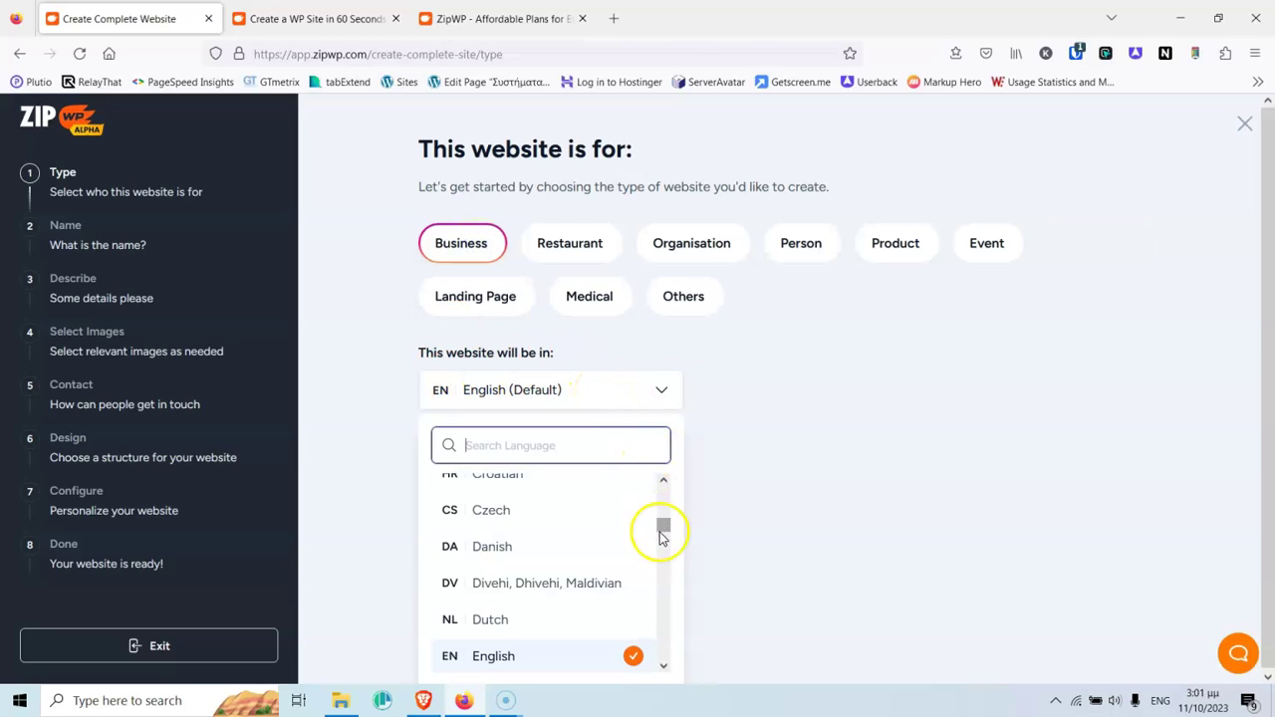
pyautogui.moveTo(664, 538); pyautogui.dragTo(662, 484)
pyautogui.scroll(-2, 555, 530)
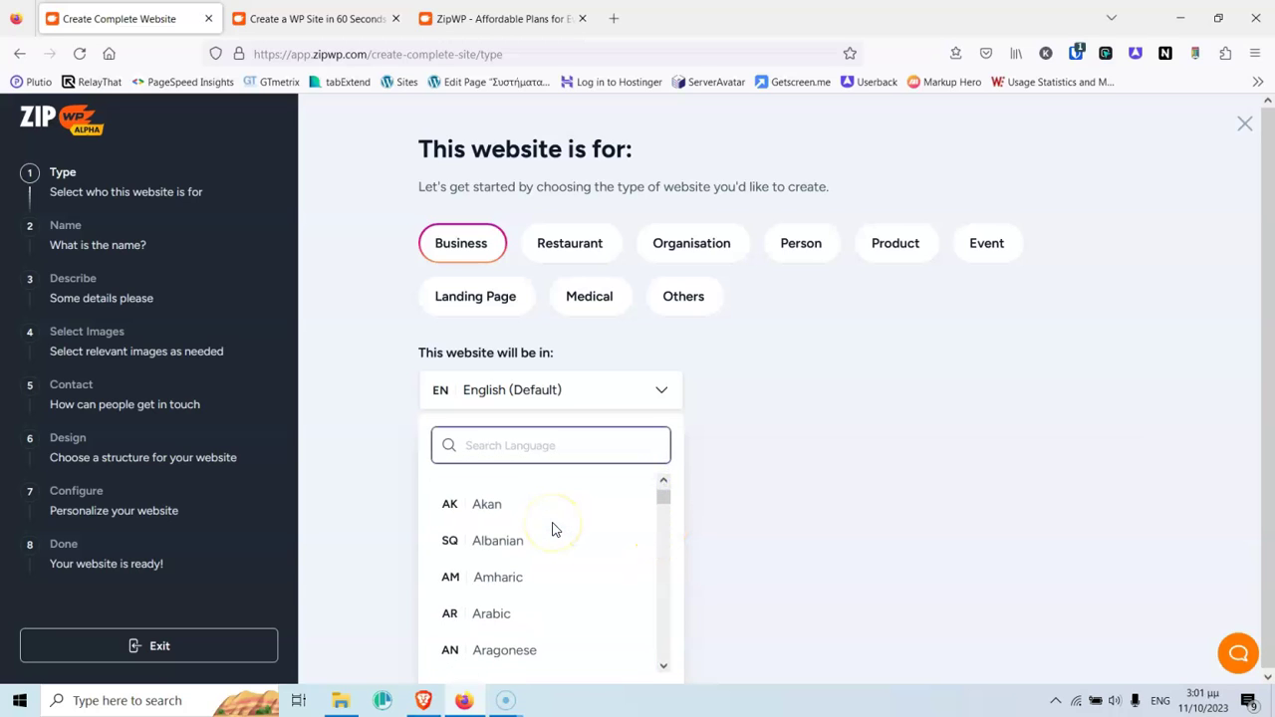
pyautogui.scroll(-5, 555, 530)
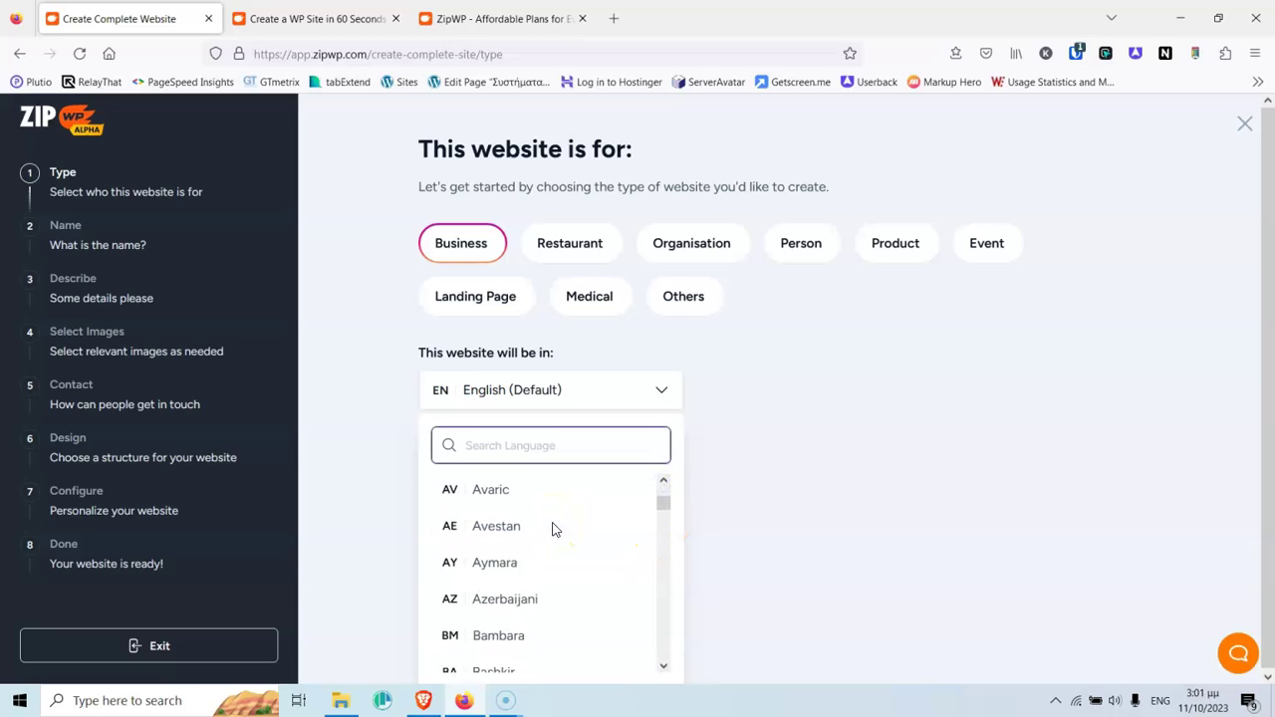
pyautogui.scroll(-5, 555, 530)
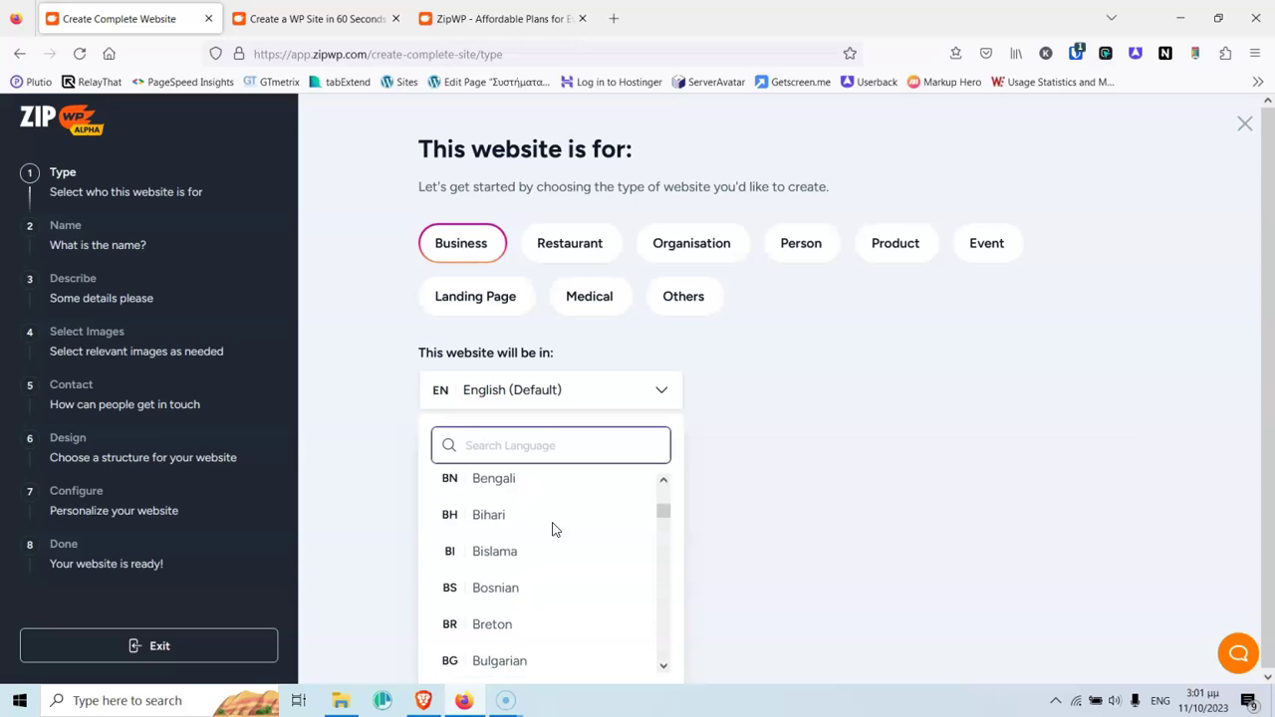
pyautogui.scroll(-1, 555, 530)
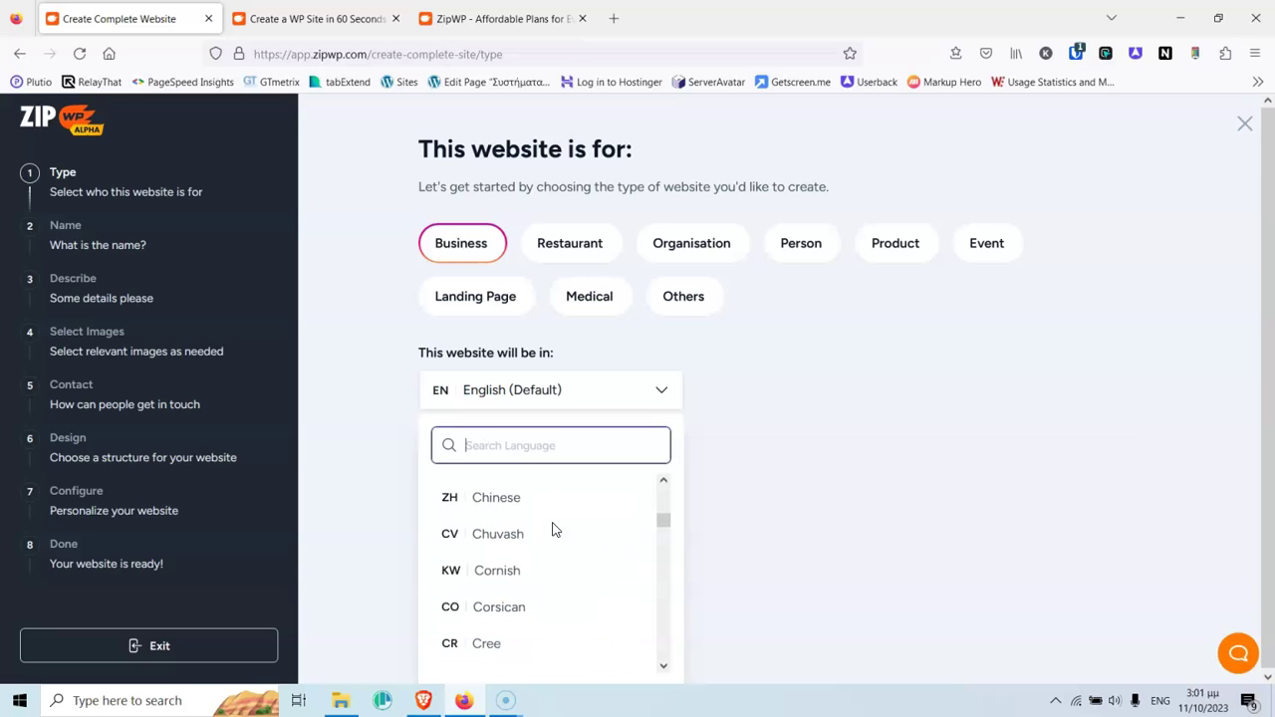
pyautogui.scroll(-2, 555, 530)
pyautogui.scroll(-3, 555, 530)
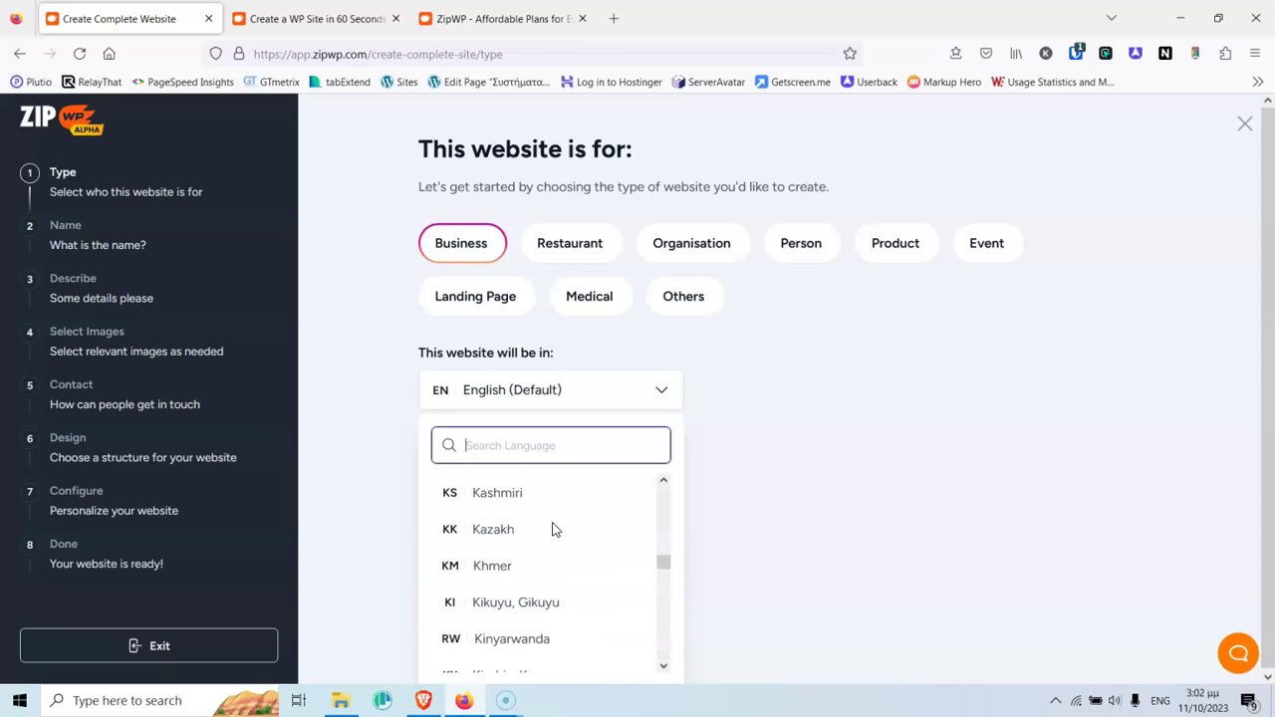
pyautogui.scroll(-2, 554, 530)
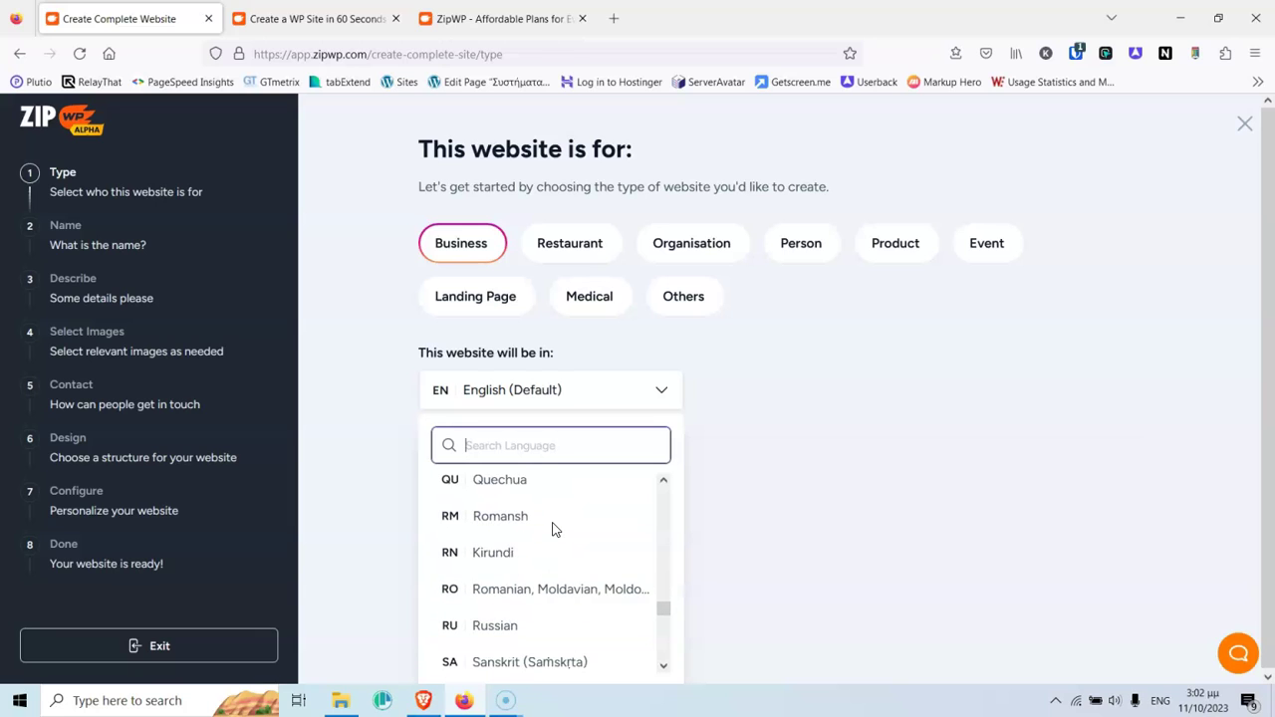
pyautogui.scroll(-6, 555, 530)
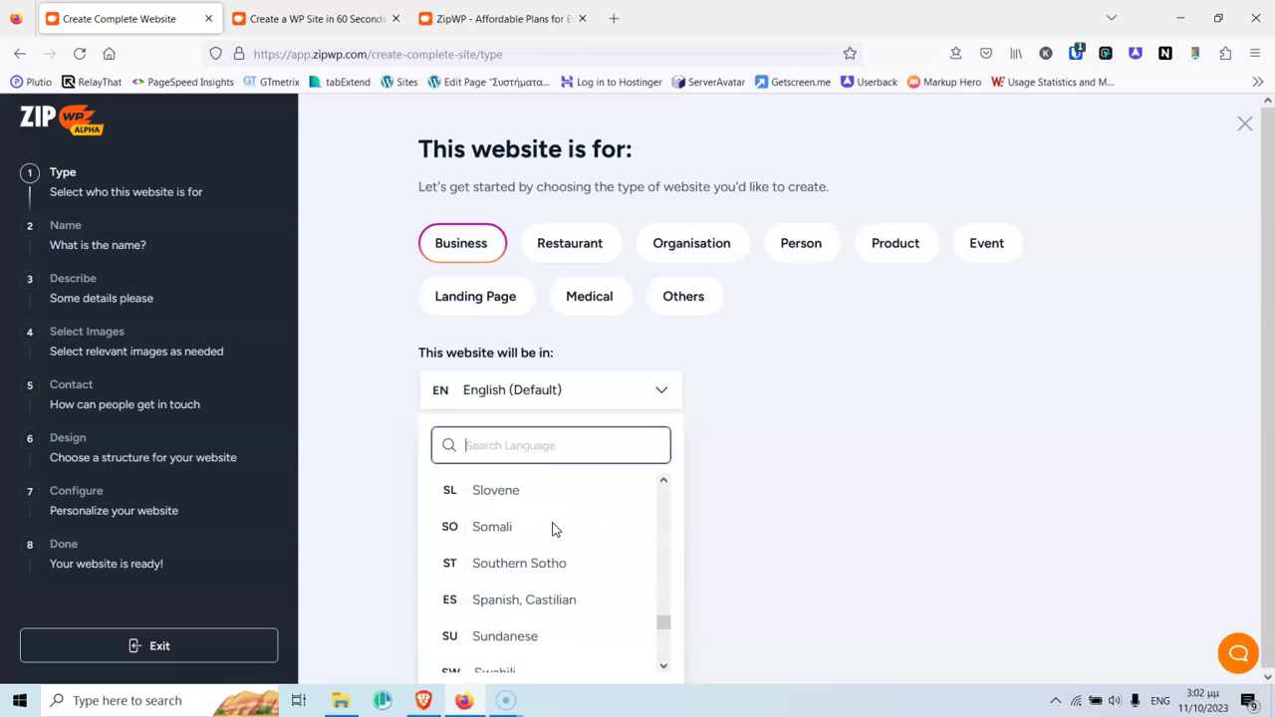
pyautogui.scroll(-8, 555, 530)
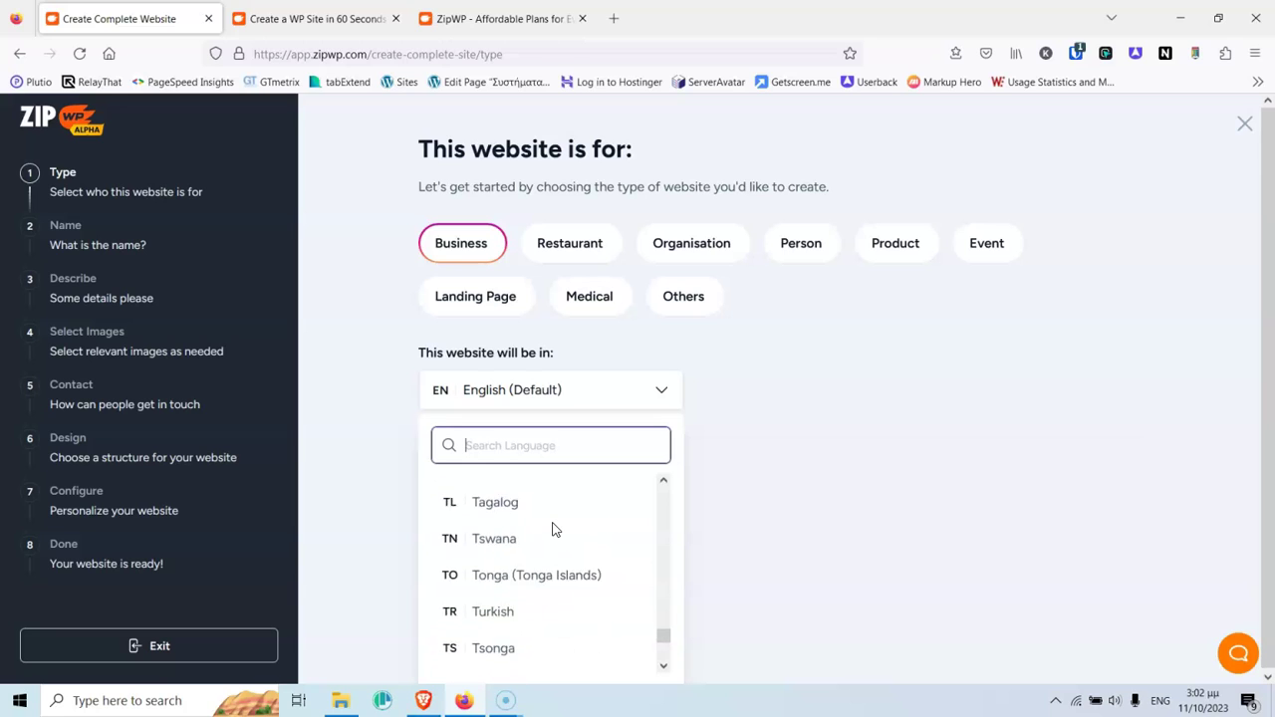
pyautogui.scroll(-6, 555, 530)
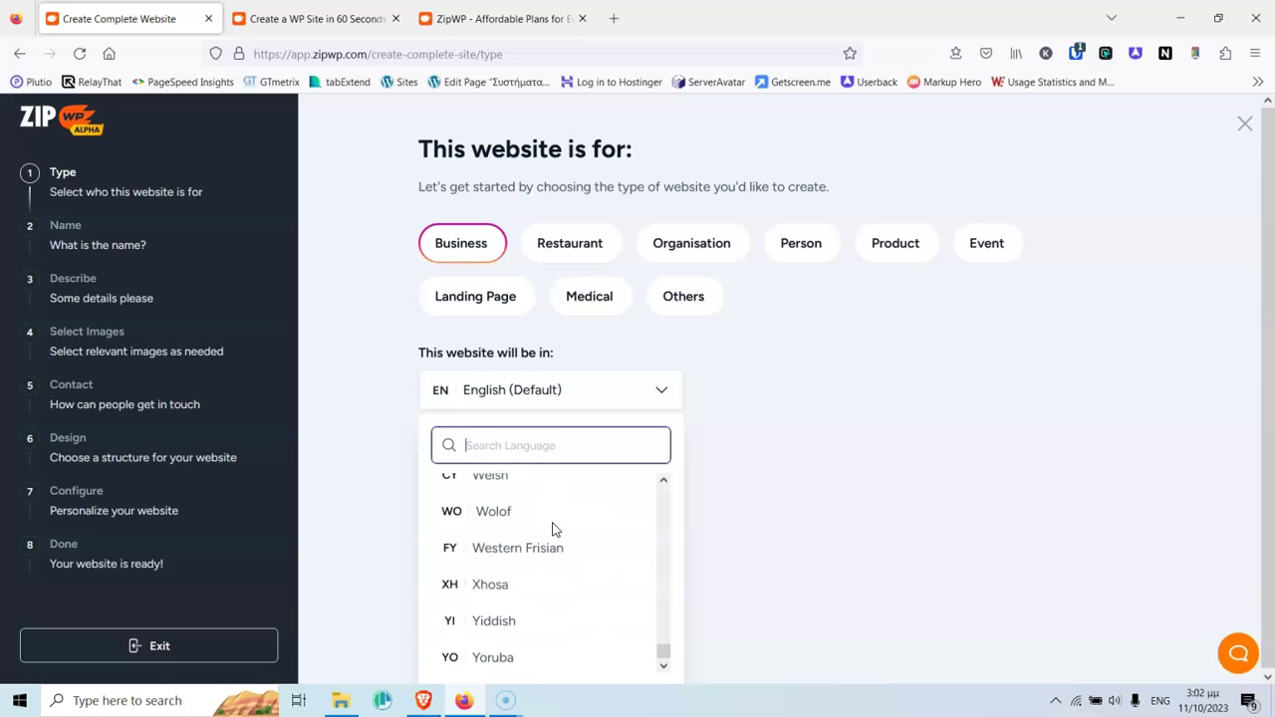
pyautogui.click(903, 426)
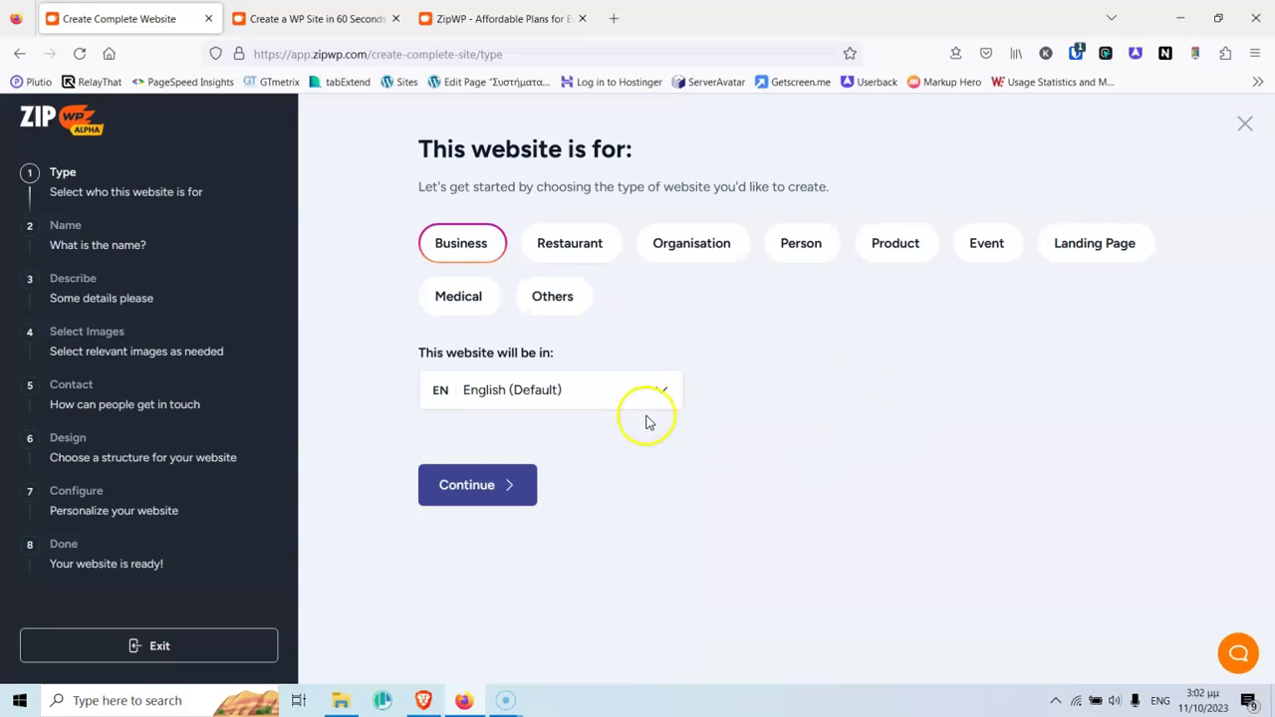
# Step: Accept the Business type with English (Default) as the language, and name the business Stratos Kids
pyautogui.click(481, 489)
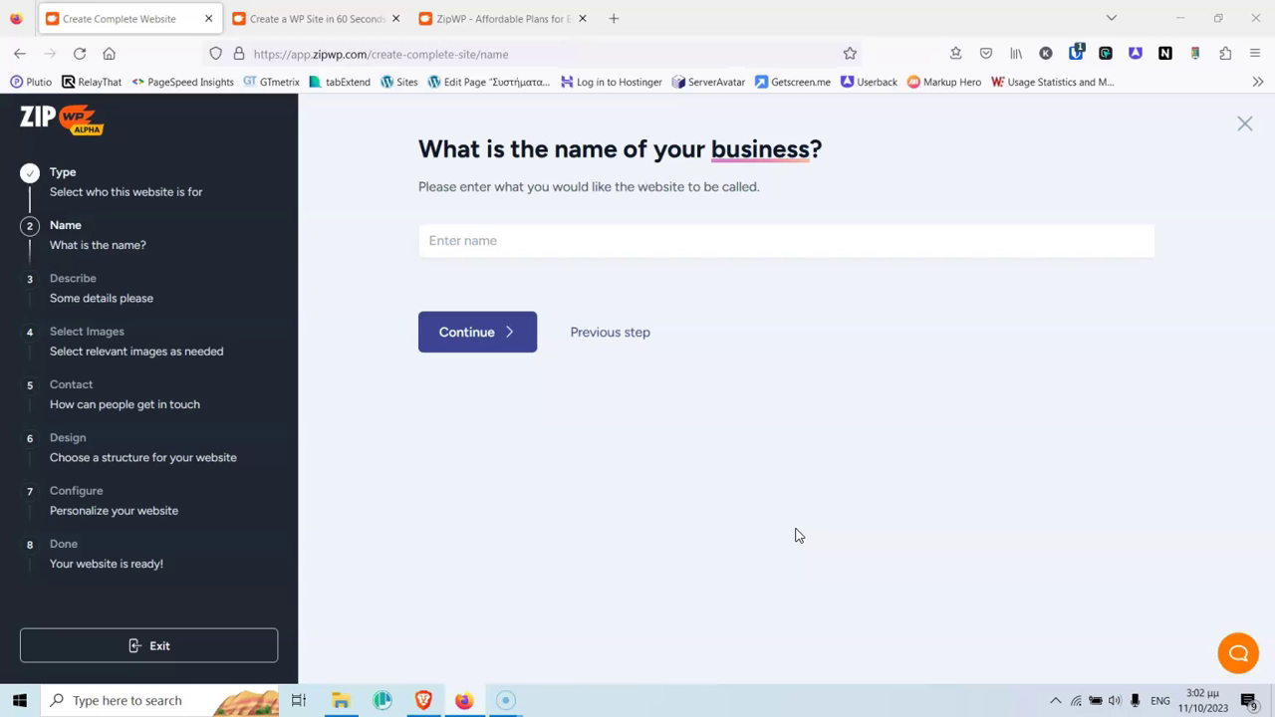
pyautogui.click(996, 662)
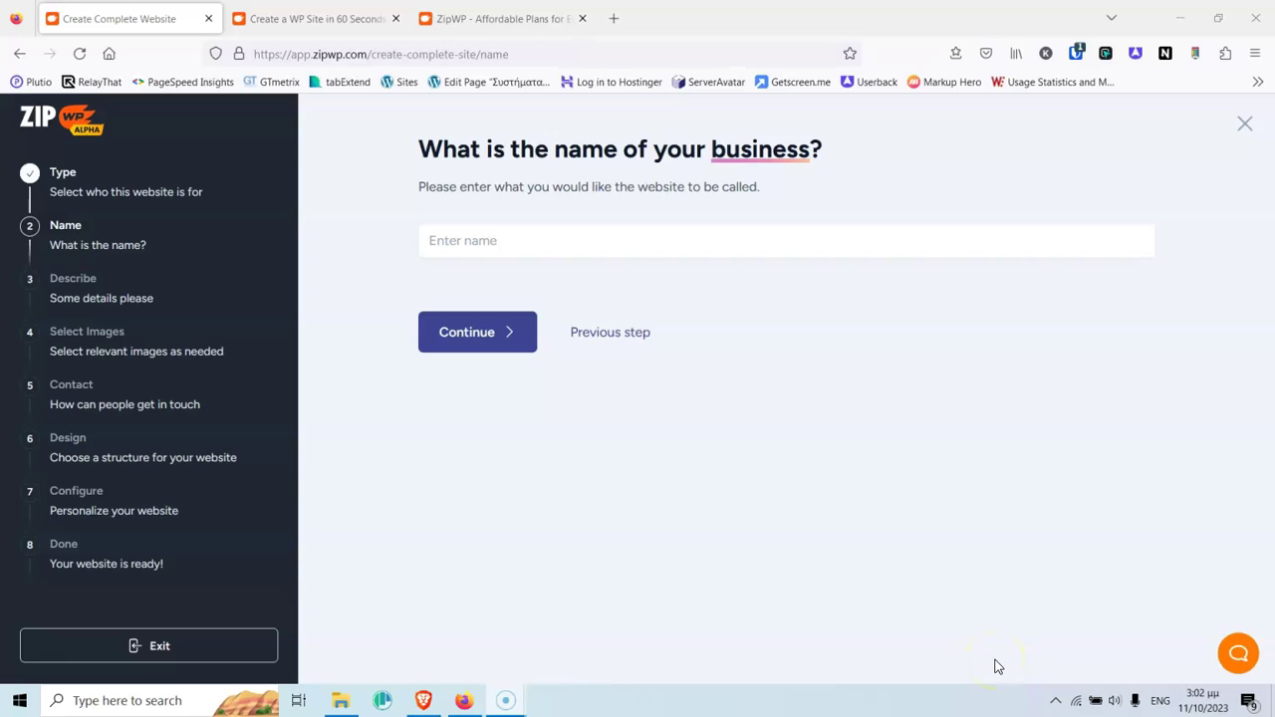
pyautogui.click(530, 249)
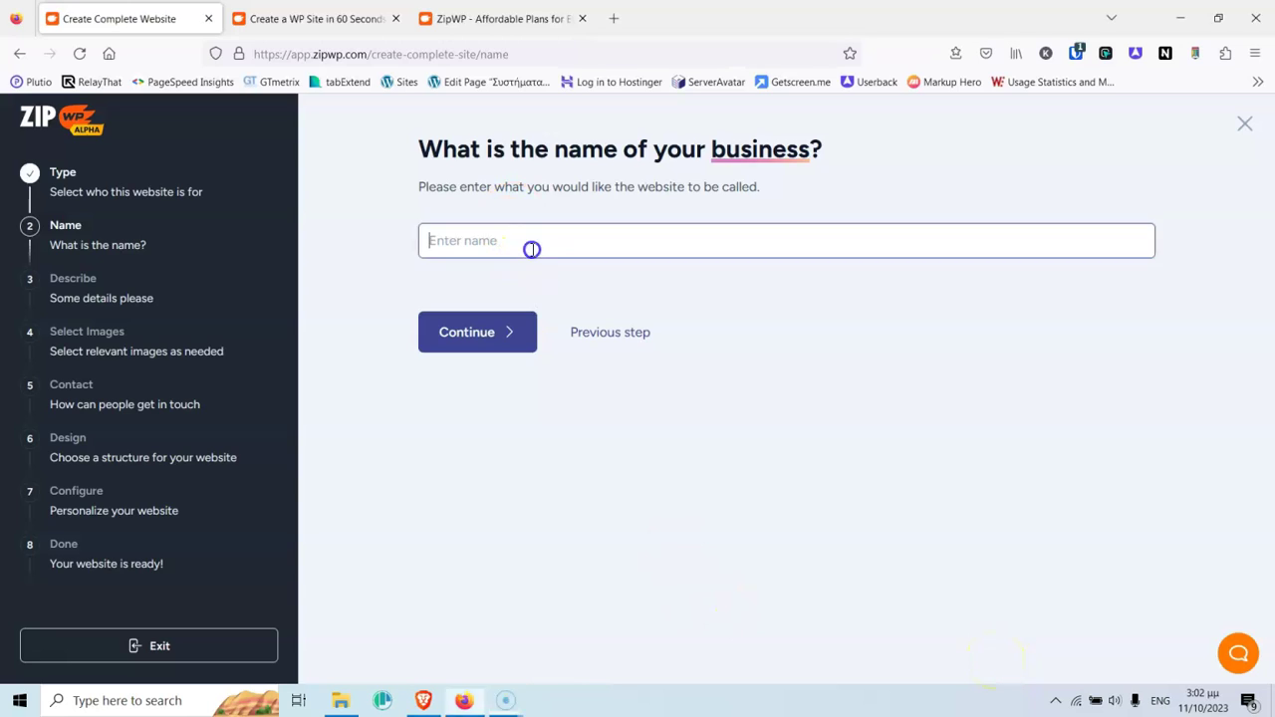
pyautogui.write('Stratos')
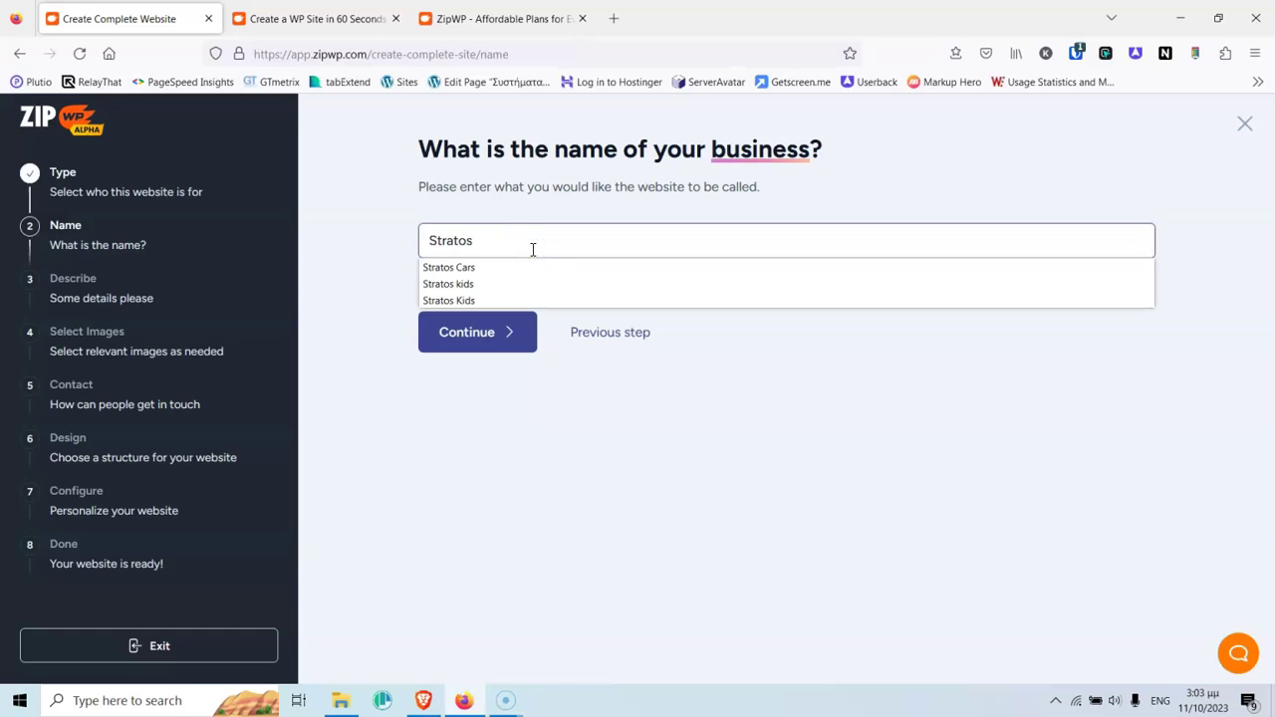
pyautogui.click(463, 300)
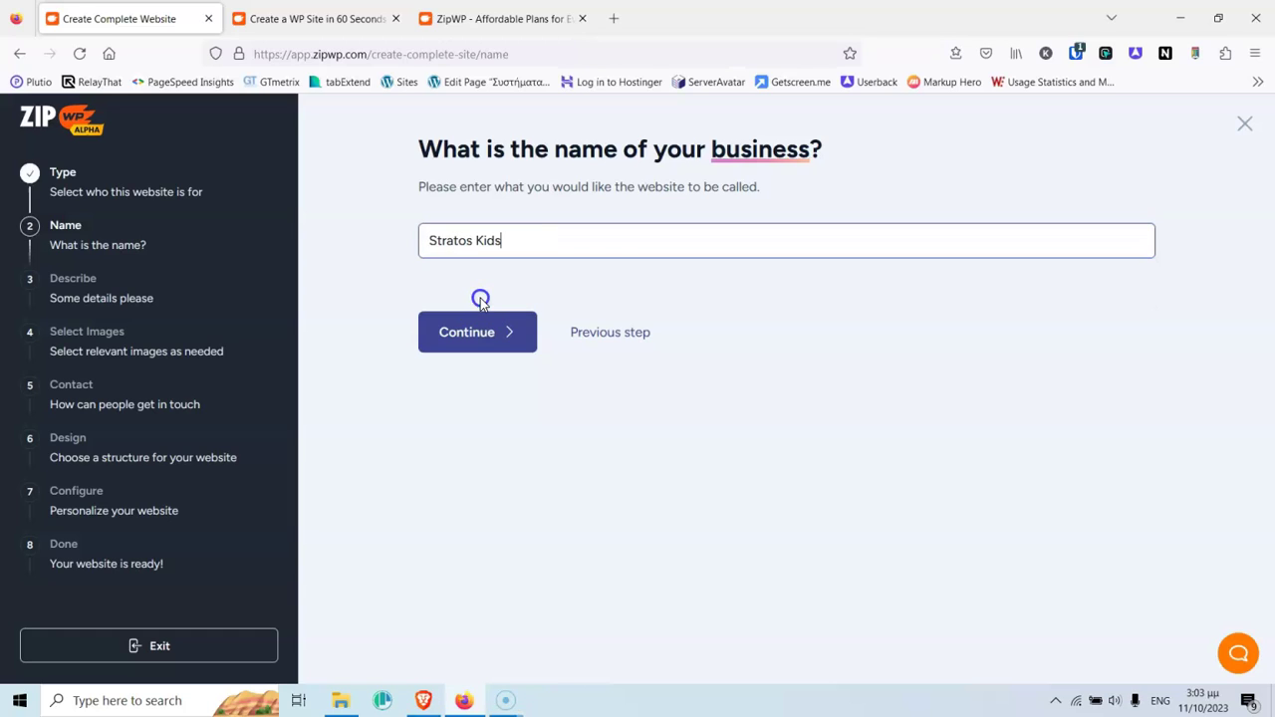
pyautogui.click(475, 332)
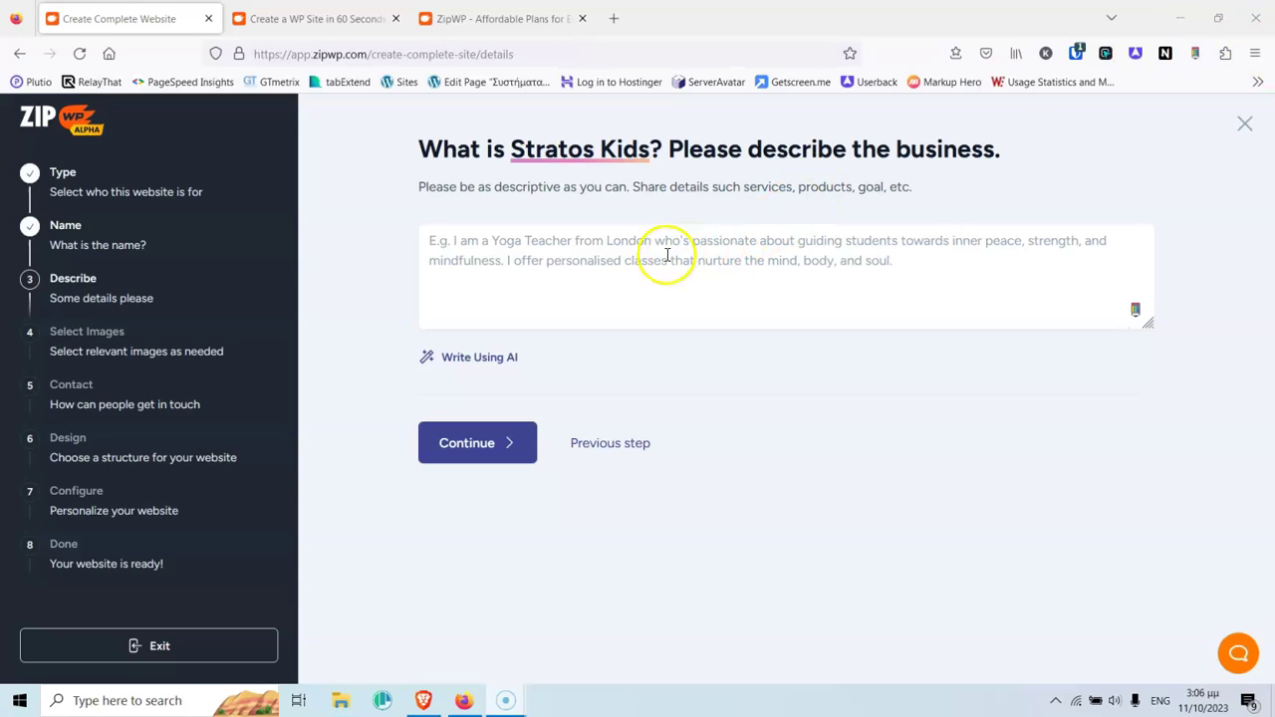
# Step: Describe the business as a fun children's playground offering events, parties and preschool teaching, with staff having more than 5 years of experience with kids
pyautogui.click(666, 254)
pyautogui.write('We specialize in providing an exciting and fun playground experience for children. We offer hosting events and parties, preschool teaching and a big playground for kids to enjoy their time. Our experienced staff has more than 5 years of experience with kids.')
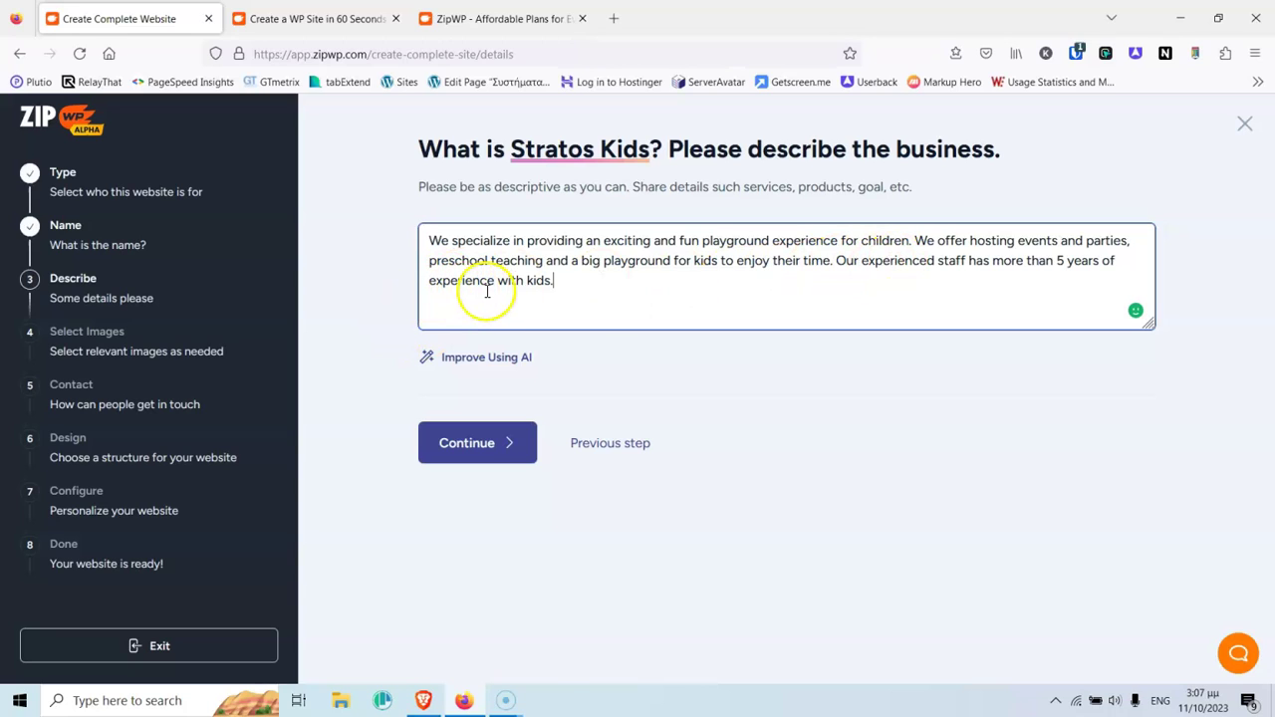
pyautogui.doubleClick(898, 261)
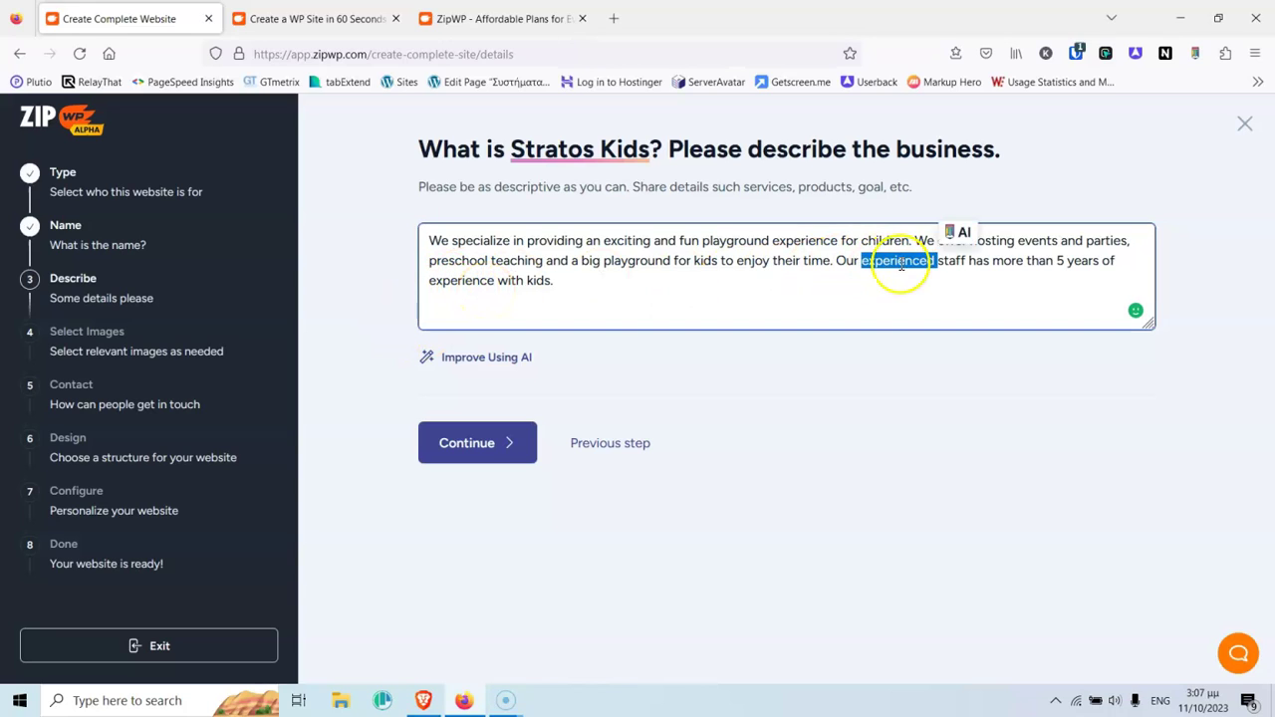
pyautogui.press('BackSpace')
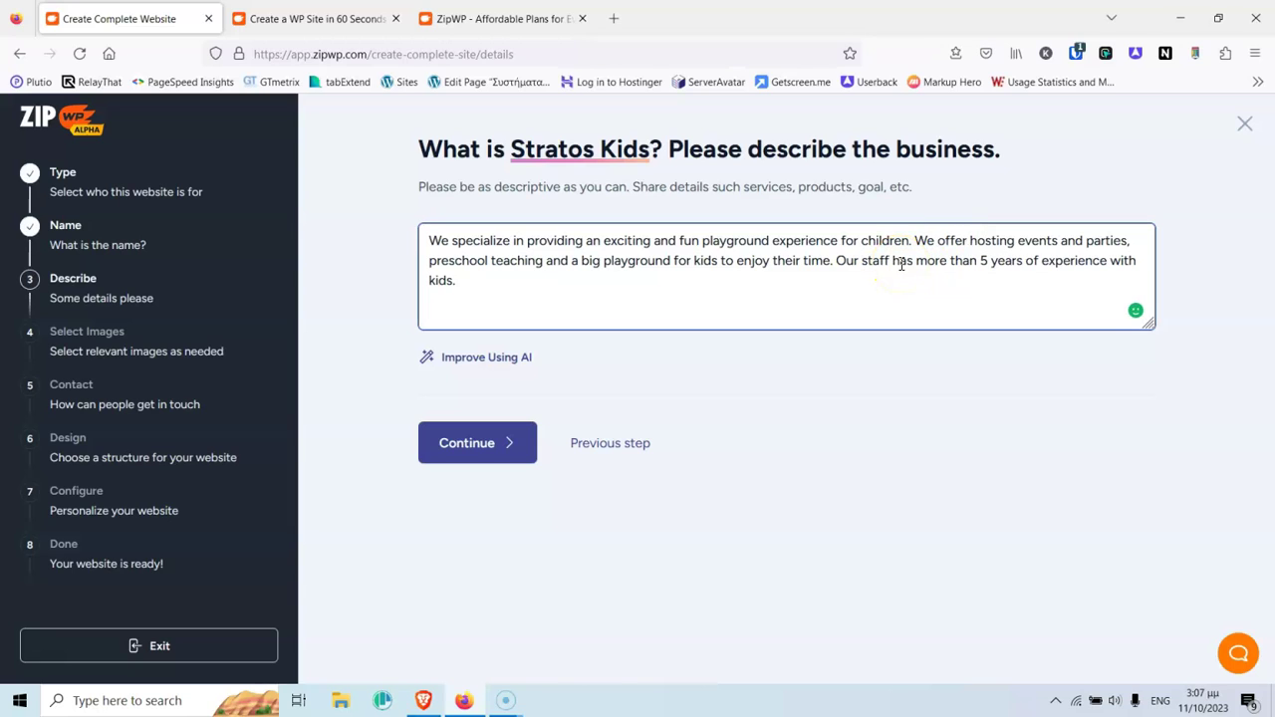
pyautogui.moveTo(479, 293); pyautogui.dragTo(402, 209)
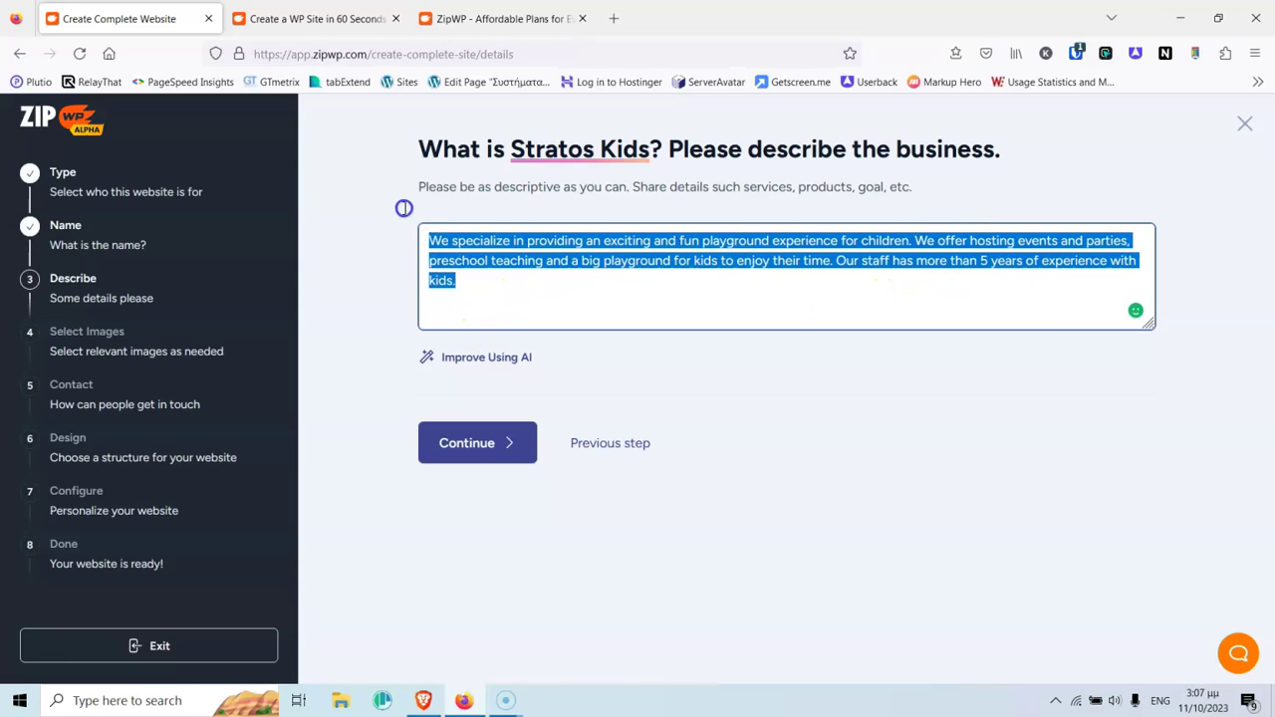
pyautogui.click(512, 291)
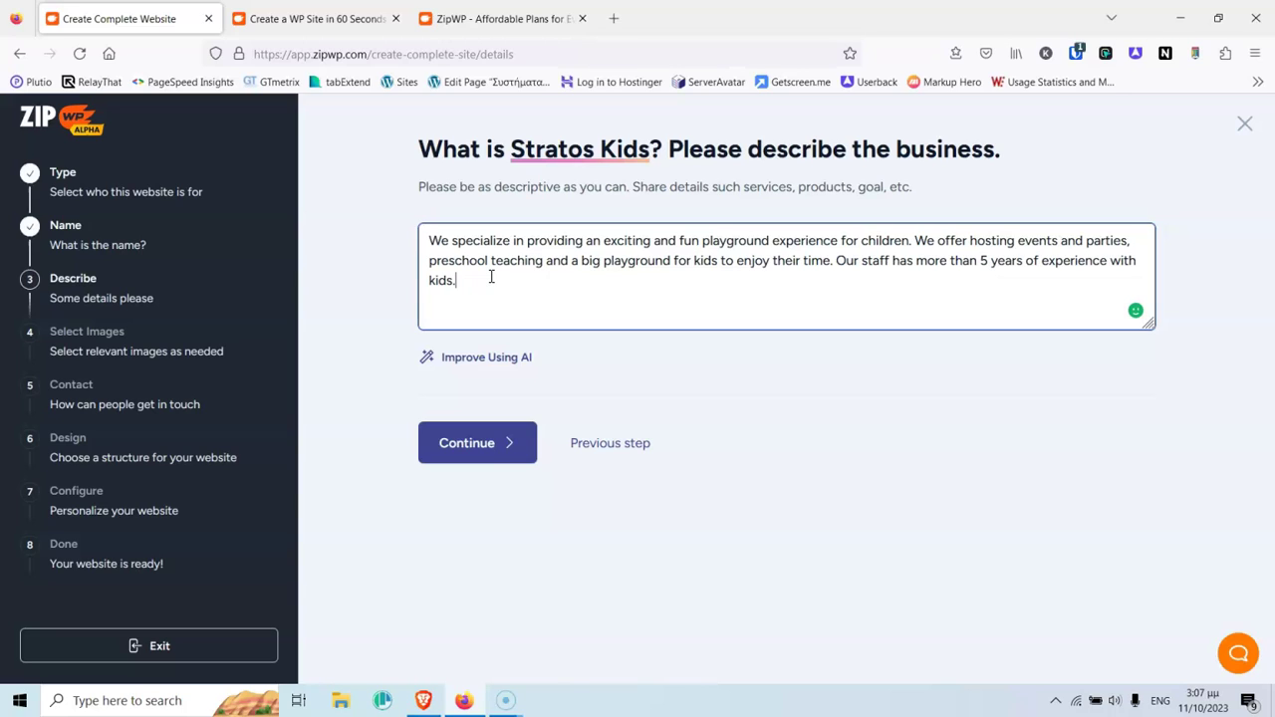
# Step: Improve the business description using AI, review the rewritten text and continue to the image selection
pyautogui.click(812, 487)
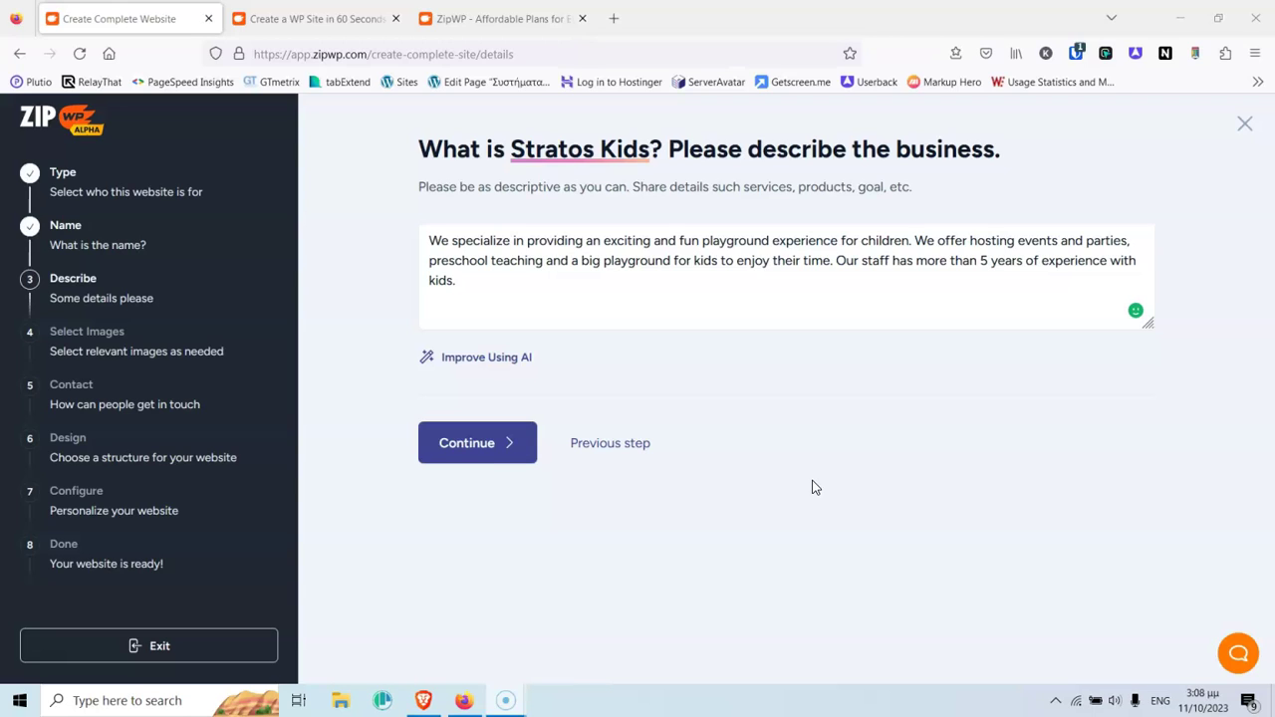
pyautogui.click(1017, 603)
pyautogui.click(515, 368)
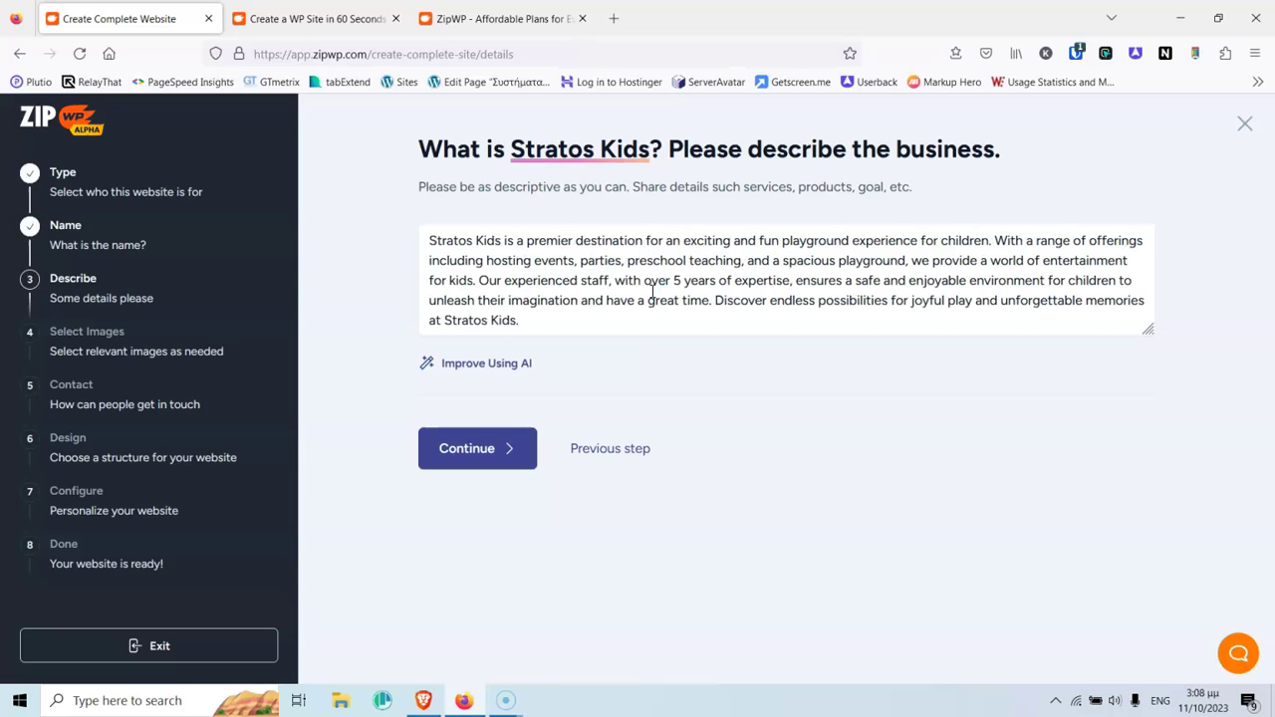
pyautogui.click(661, 305)
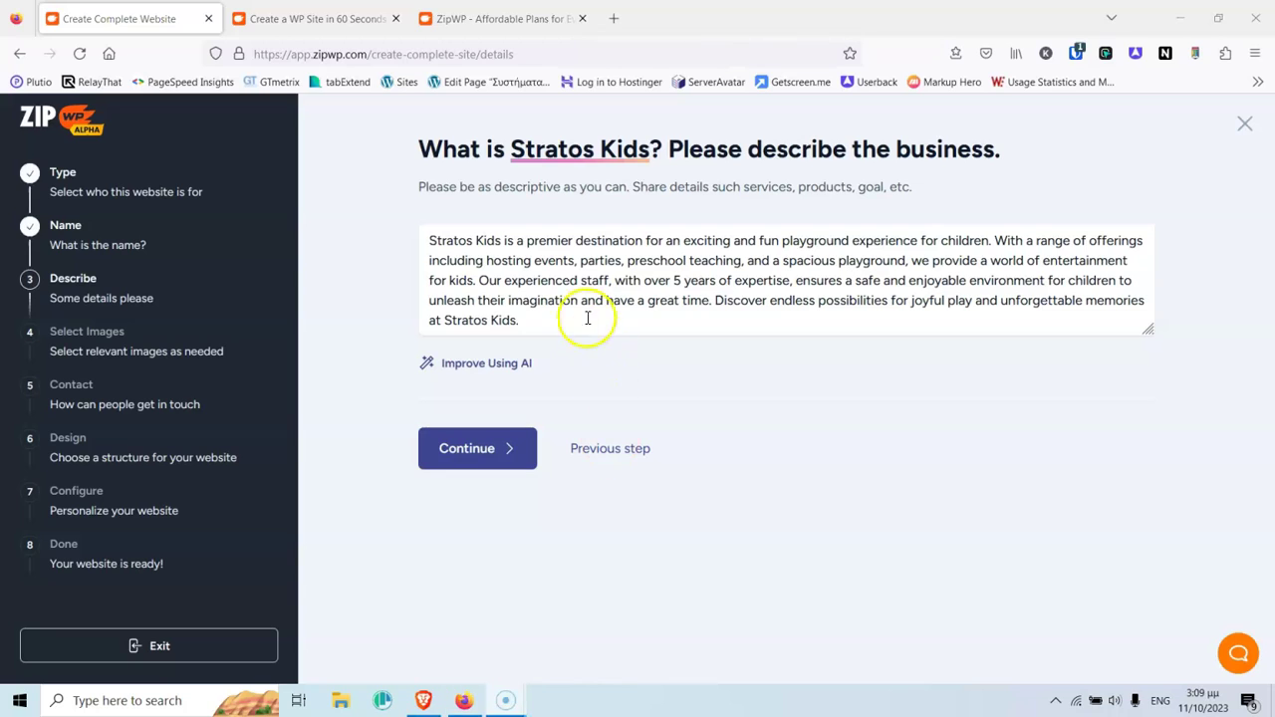
pyautogui.moveTo(555, 319); pyautogui.dragTo(427, 222)
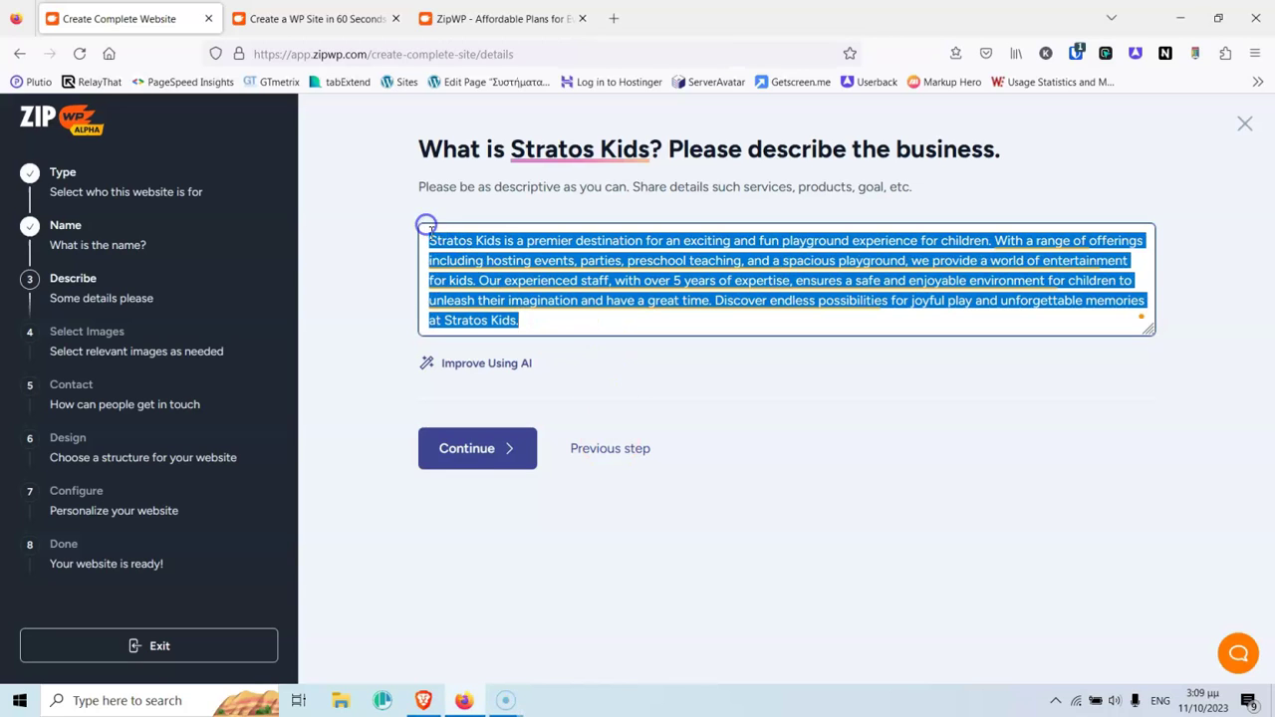
pyautogui.click(560, 319)
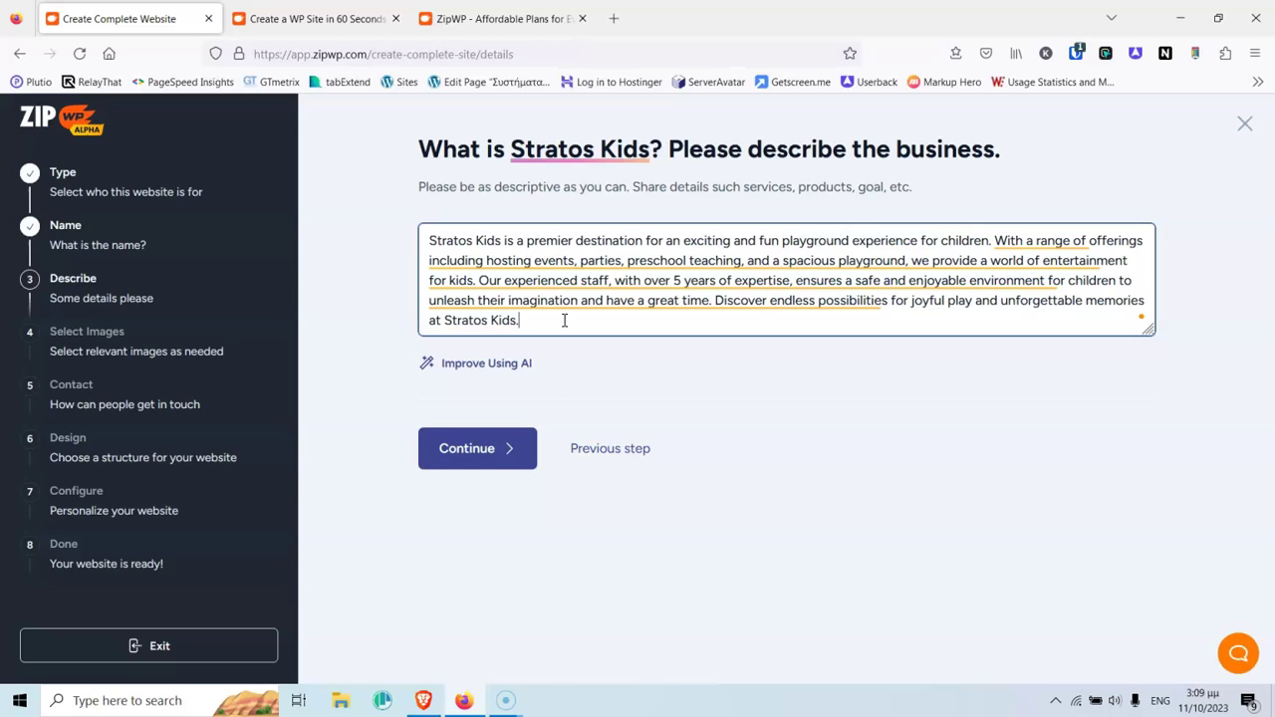
pyautogui.click(471, 450)
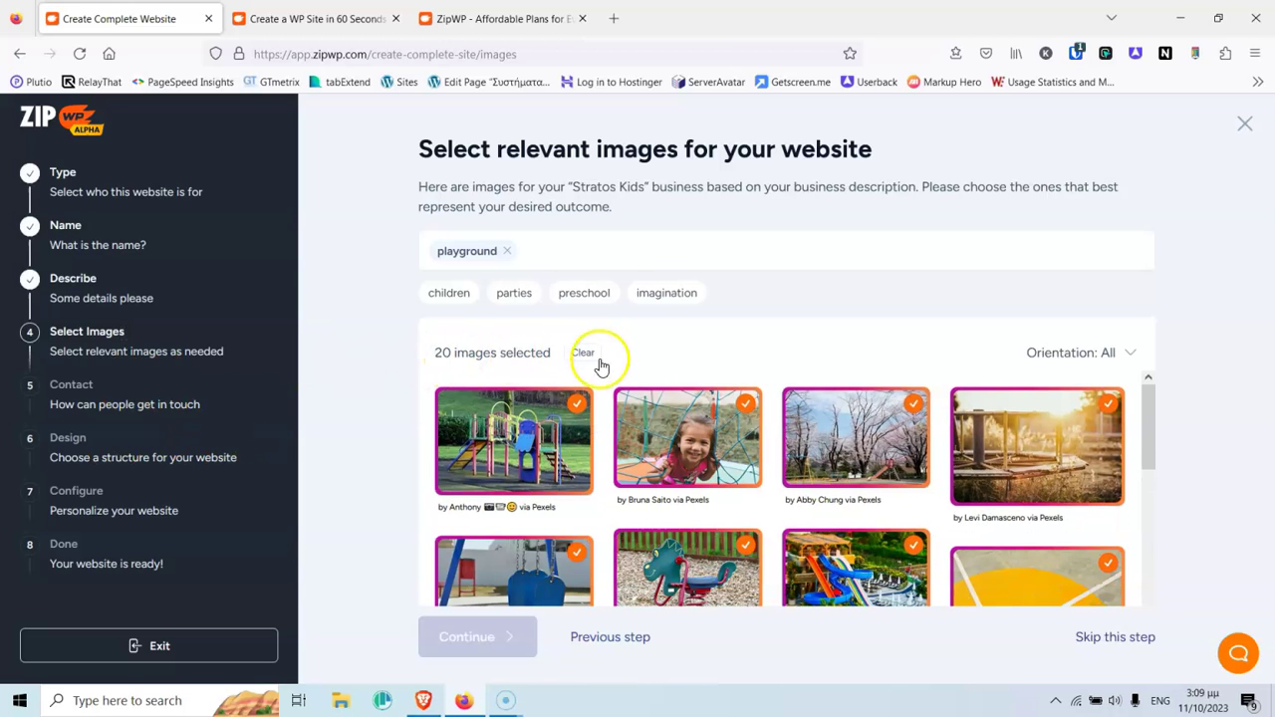
# Step: Review the suggested playground images and the orientation options, and clear all preselected images
pyautogui.scroll(-6, 671, 379)
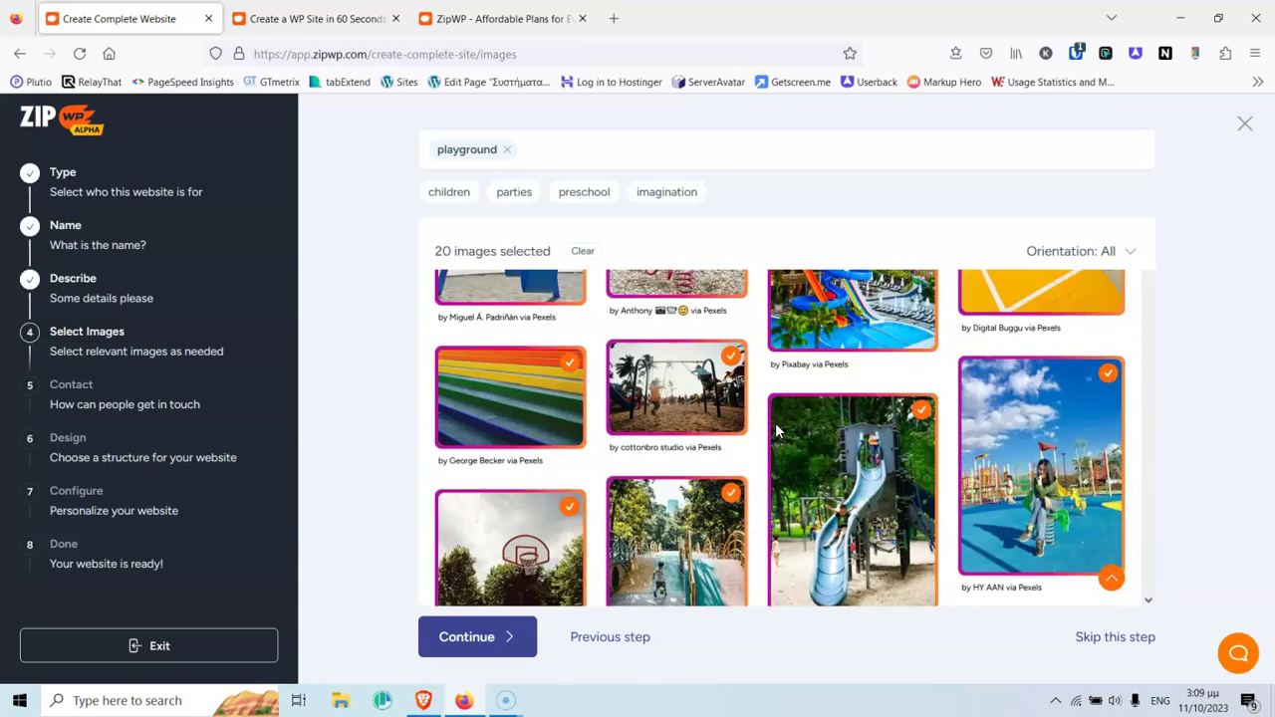
pyautogui.scroll(5, 778, 430)
pyautogui.click(1129, 353)
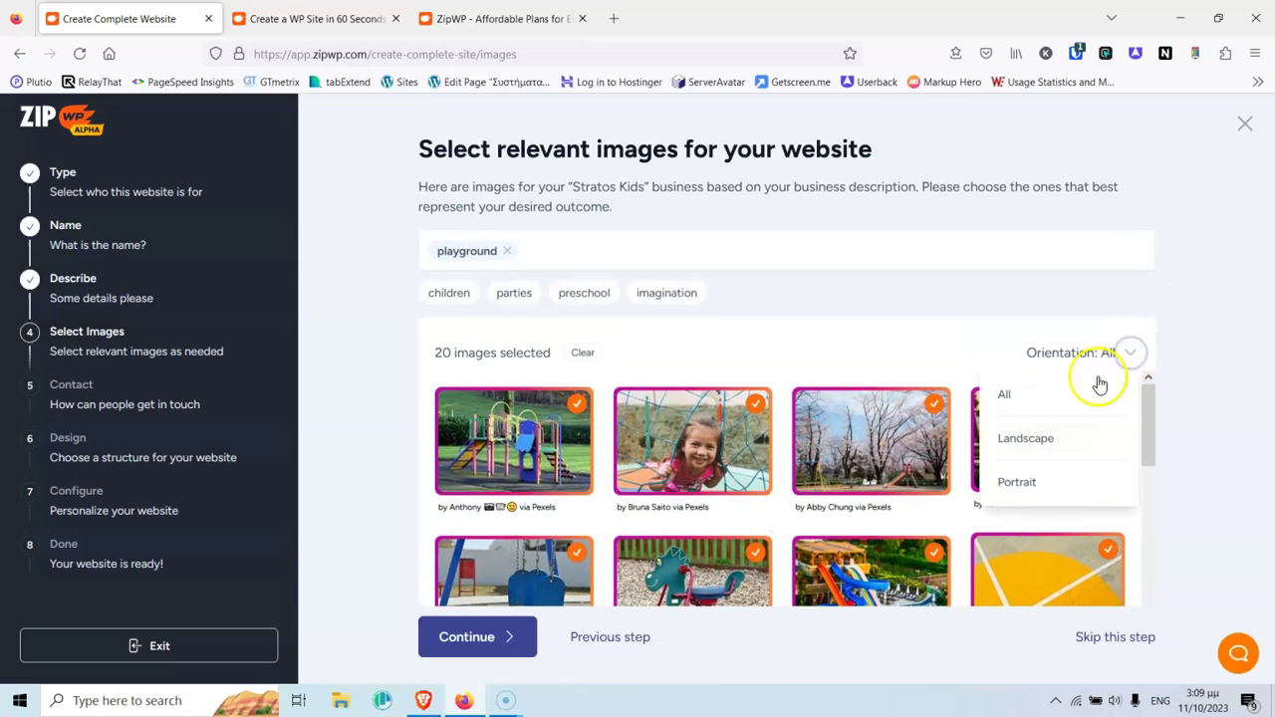
pyautogui.click(921, 332)
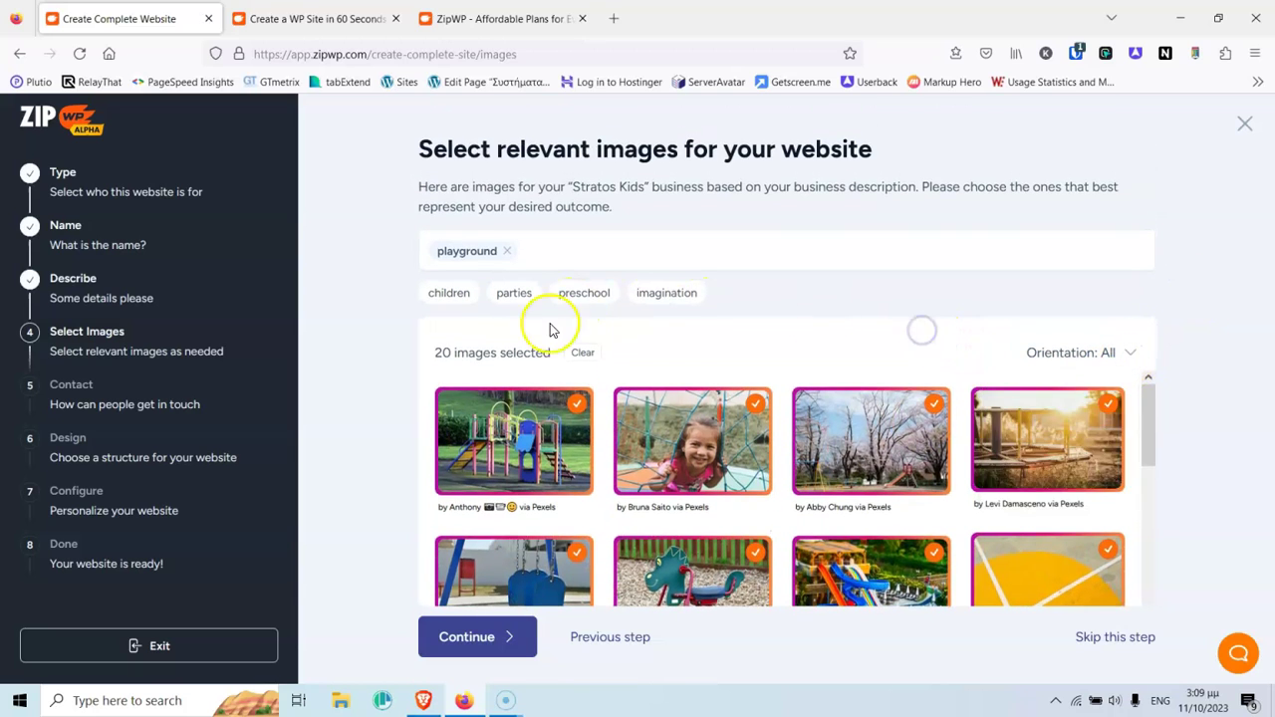
pyautogui.click(580, 354)
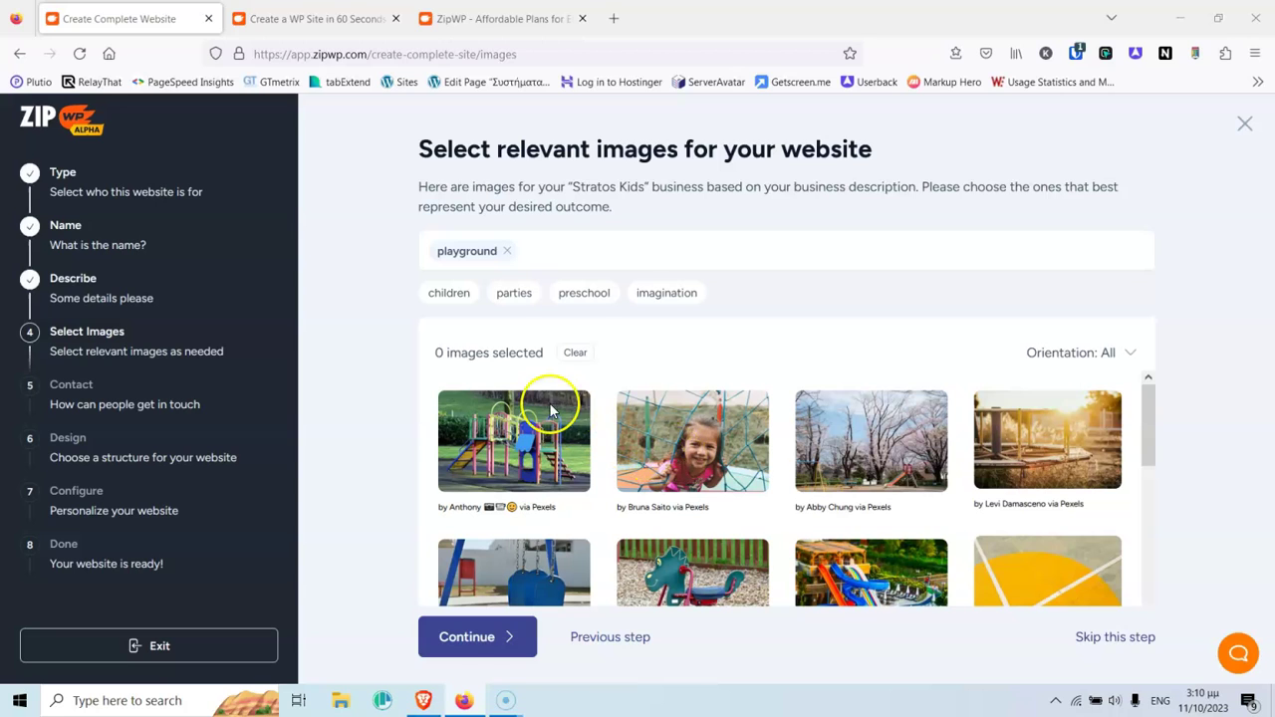
# Step: Select four playground images: the smiling girl on the net, the swing set, the blue slide and the child walking beside the ramp
pyautogui.click(696, 440)
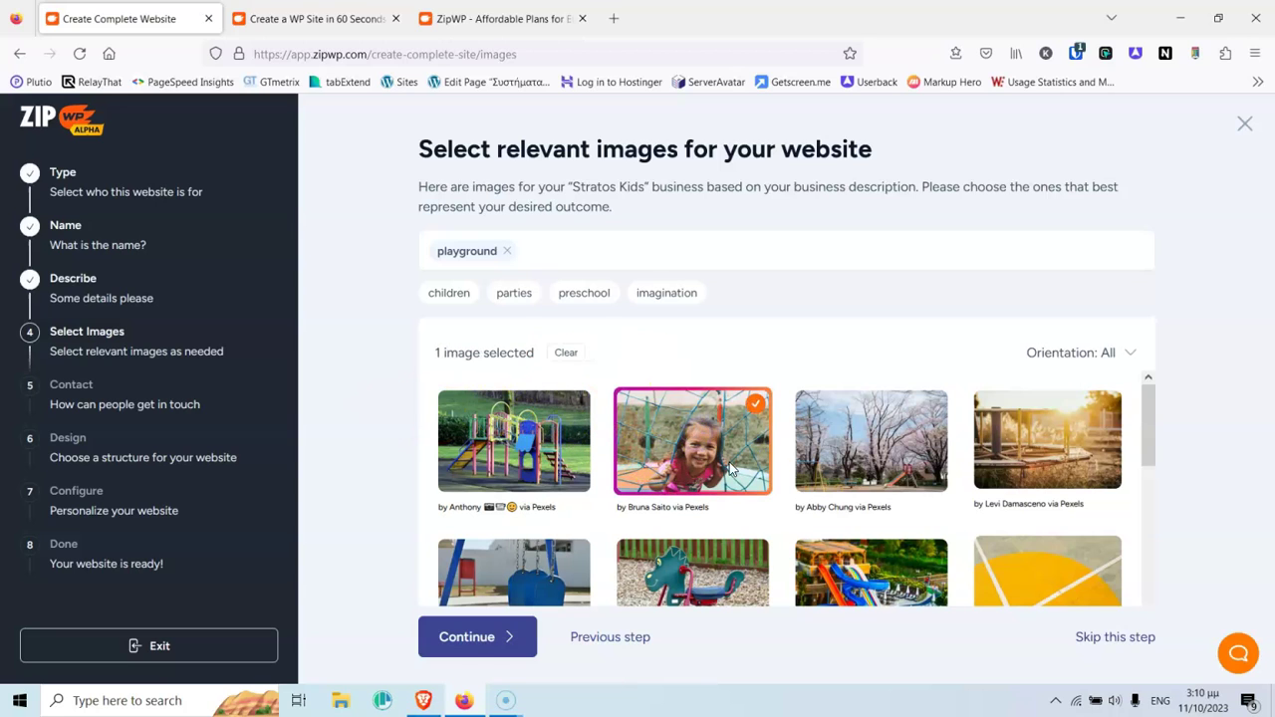
pyautogui.scroll(-5, 694, 329)
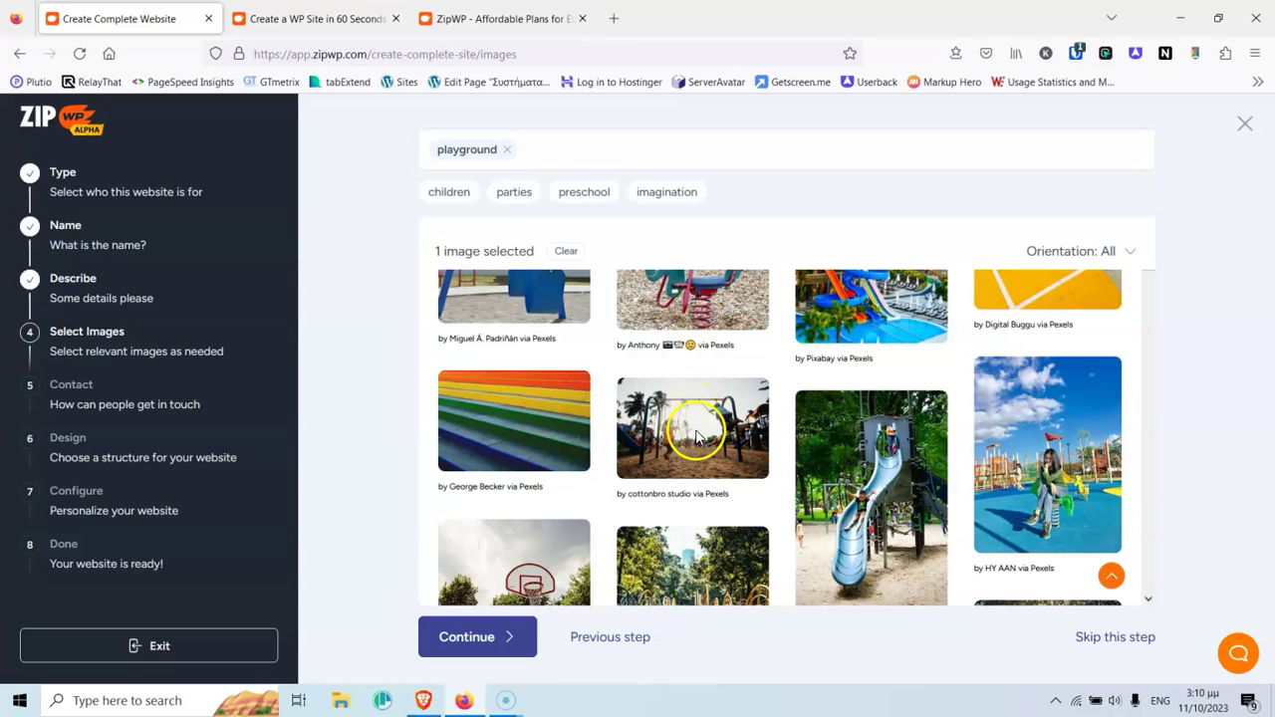
pyautogui.click(698, 431)
pyautogui.click(848, 520)
pyautogui.scroll(-1, 802, 503)
pyautogui.scroll(-2, 802, 503)
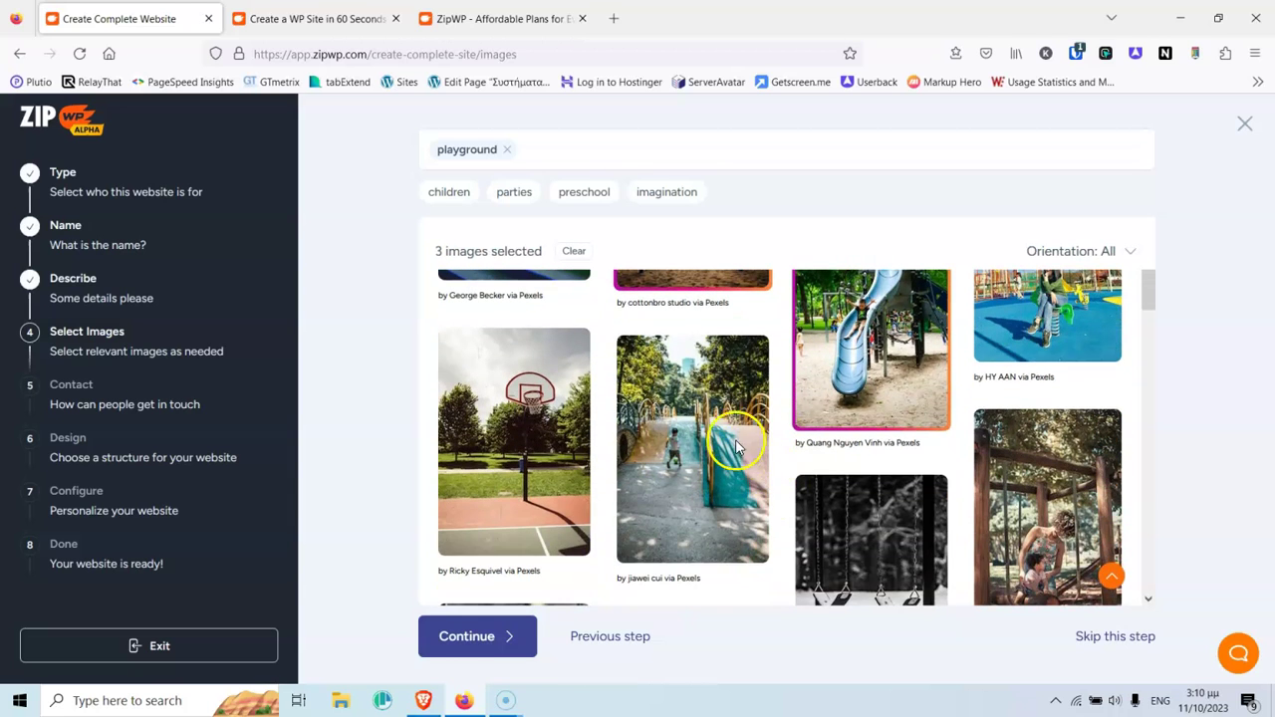
pyautogui.click(692, 448)
pyautogui.scroll(8, 968, 453)
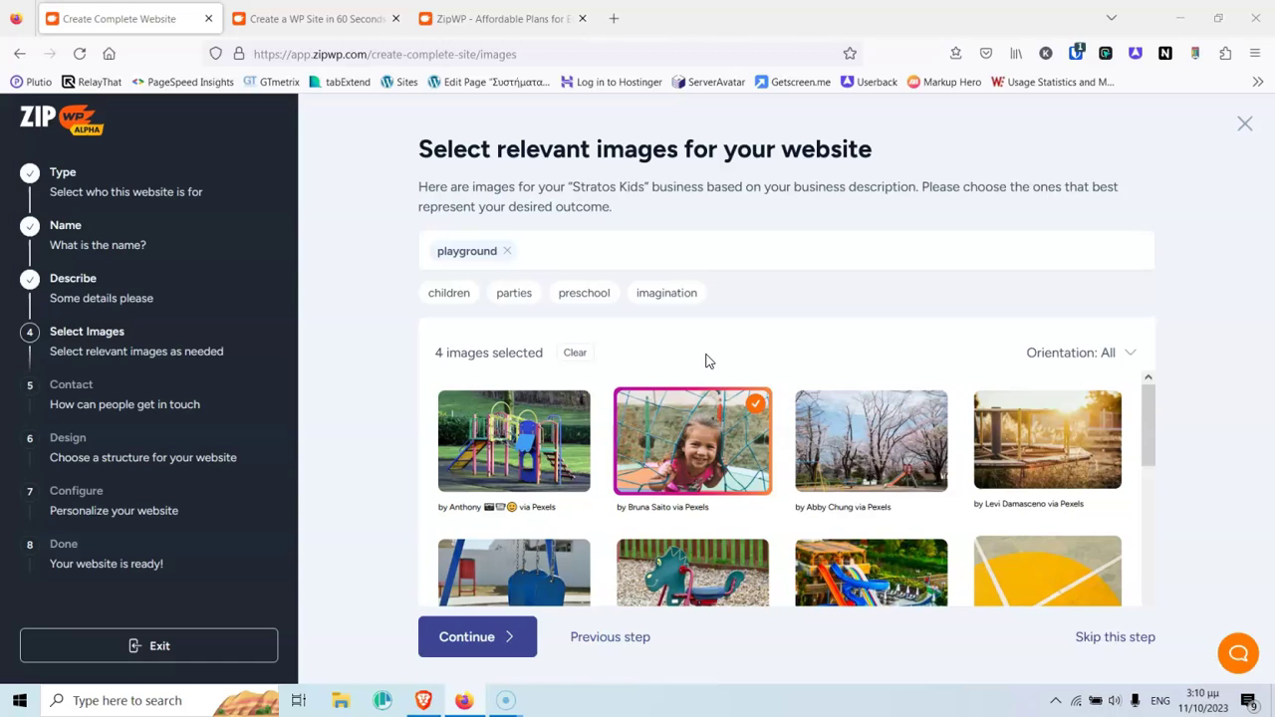
# Step: Replace the playground image keyword with "kids smiling"
pyautogui.click(507, 251)
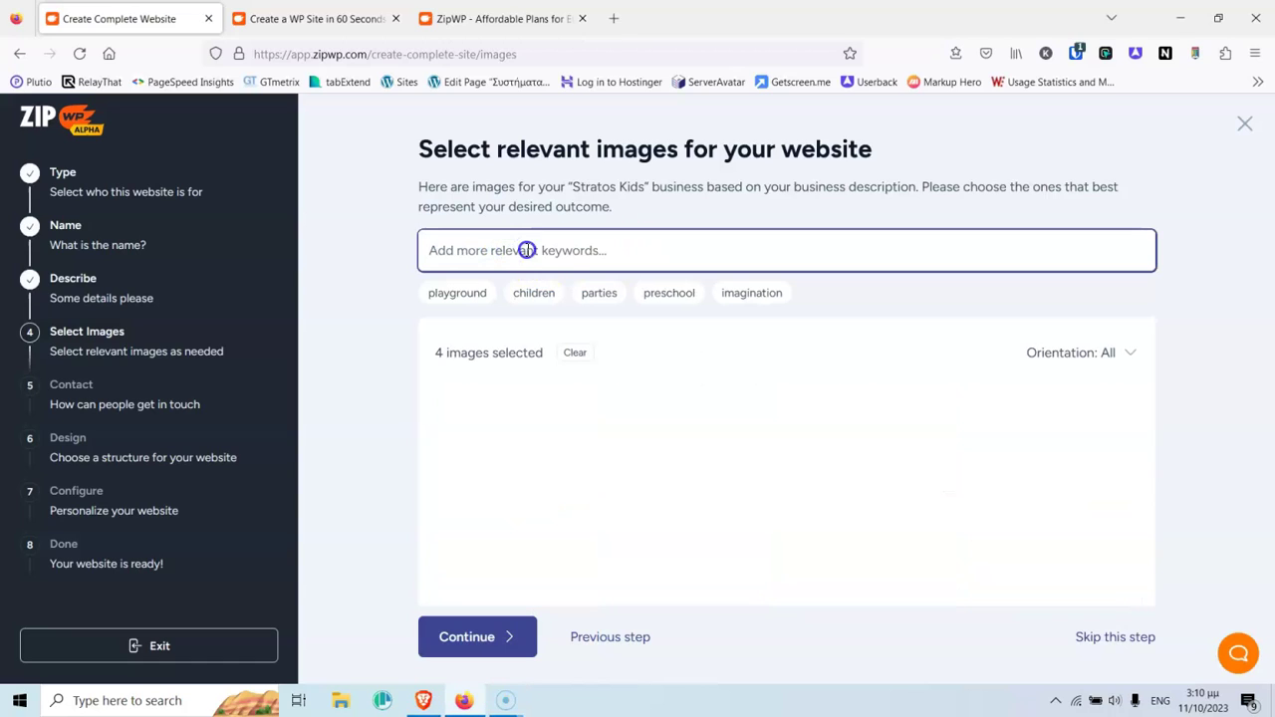
pyautogui.write('kids smiling')
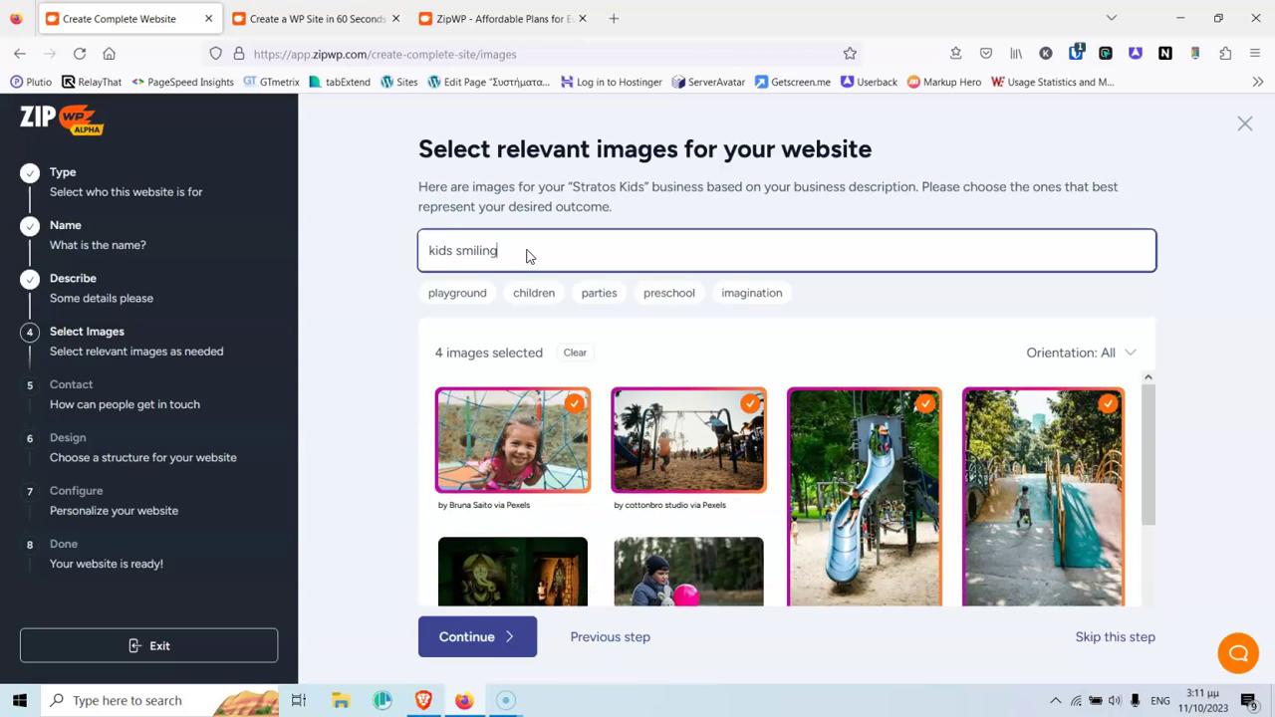
pyautogui.press('Return')
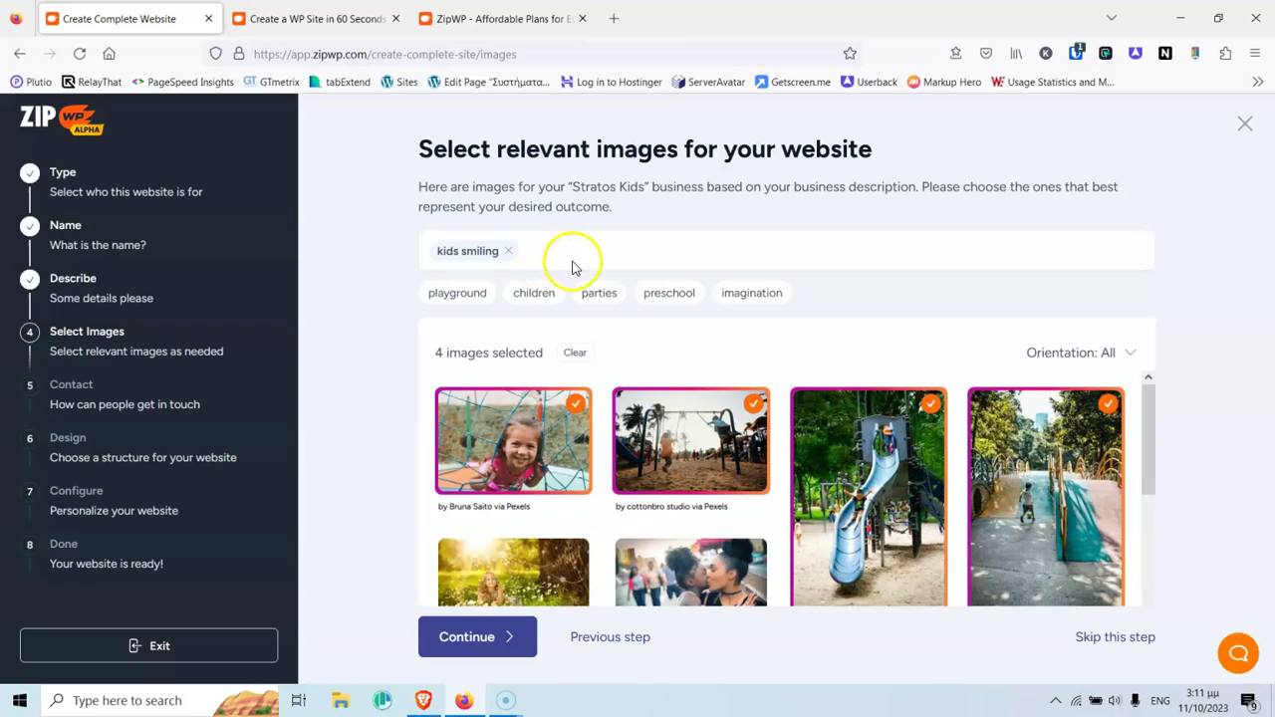
# Step: Add the images of the crawling baby, the two hugging girls and the girl with the flower wreath to the selection
pyautogui.scroll(-3, 573, 261)
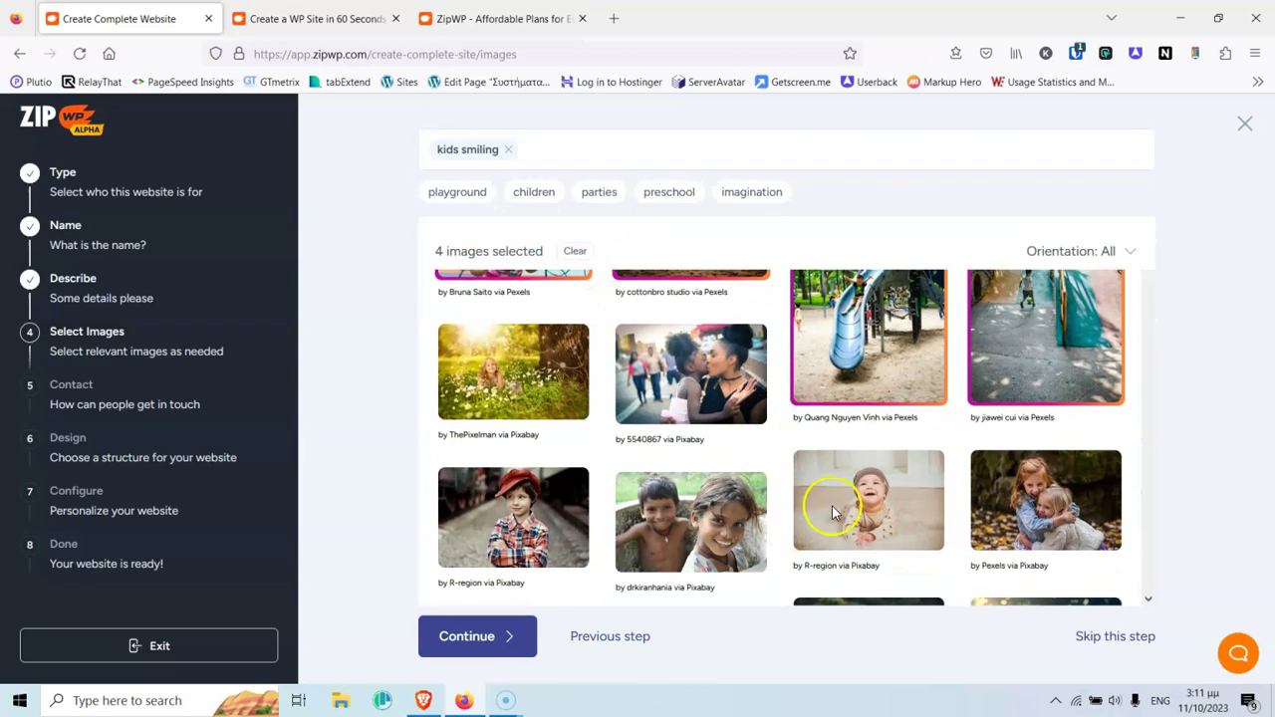
pyautogui.click(873, 498)
pyautogui.scroll(-3, 956, 398)
pyautogui.scroll(-1, 1039, 299)
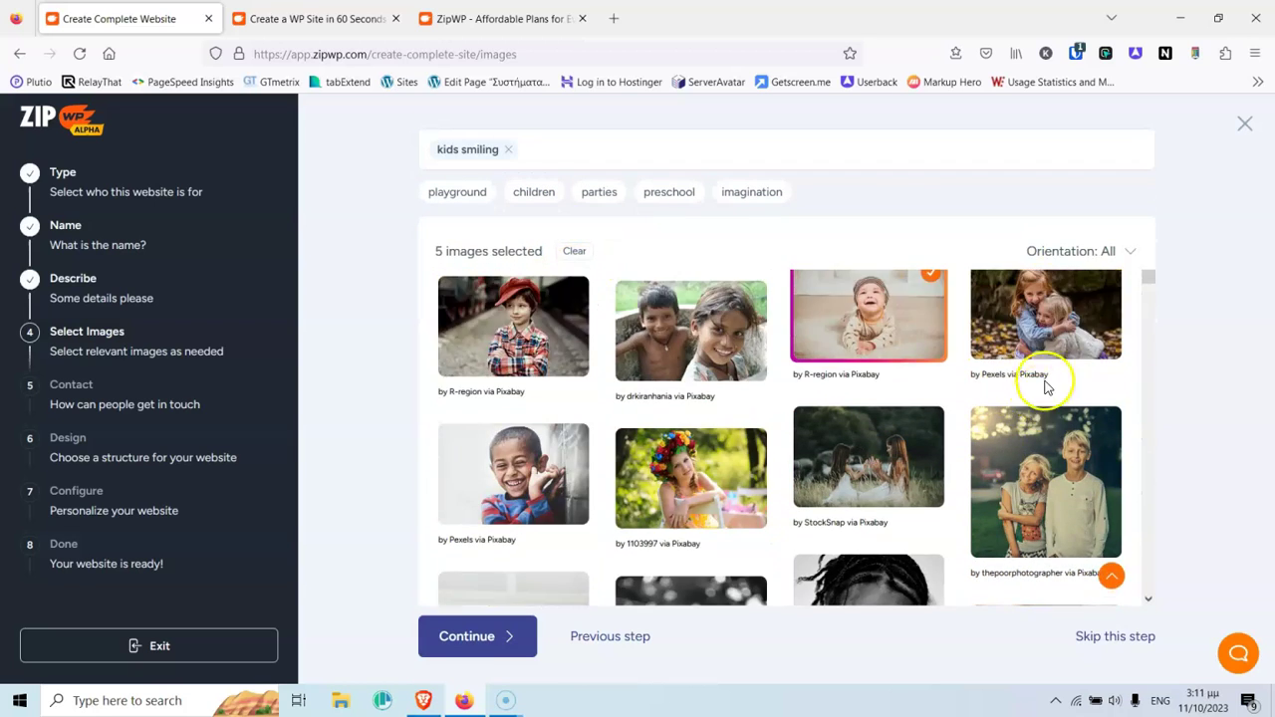
pyautogui.click(1043, 329)
pyautogui.click(697, 488)
pyautogui.scroll(-5, 700, 481)
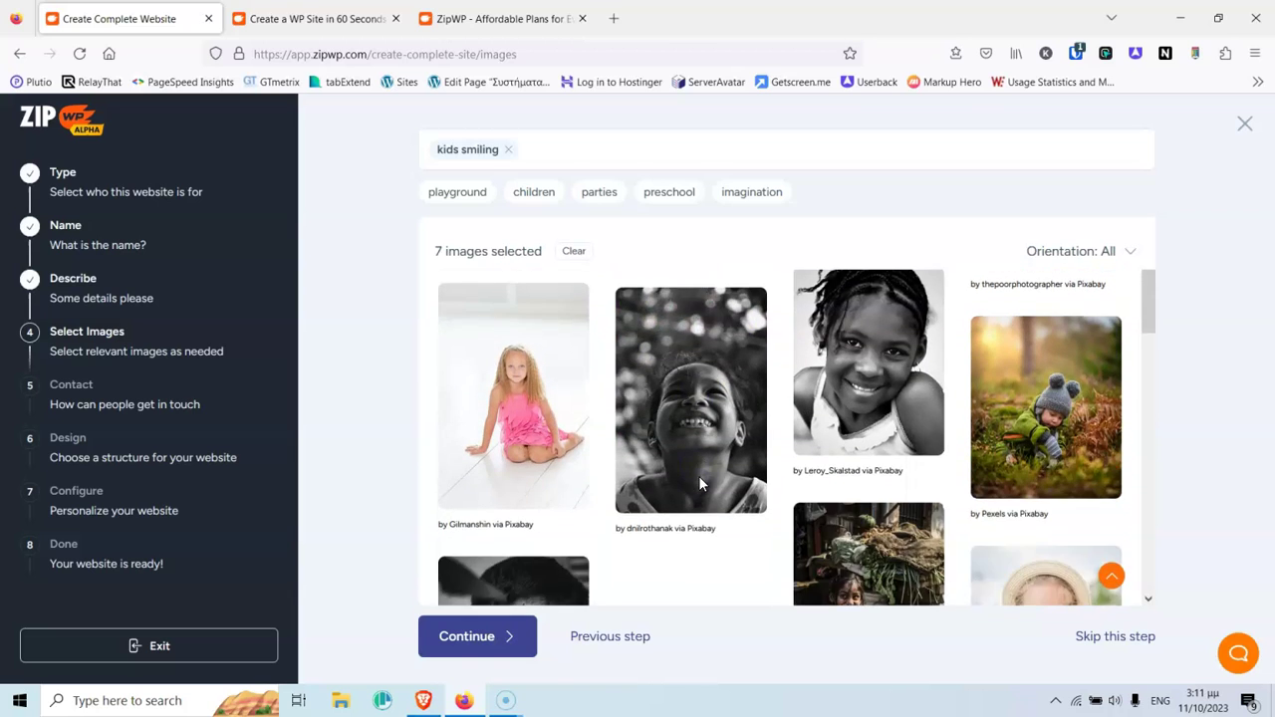
pyautogui.scroll(6, 699, 478)
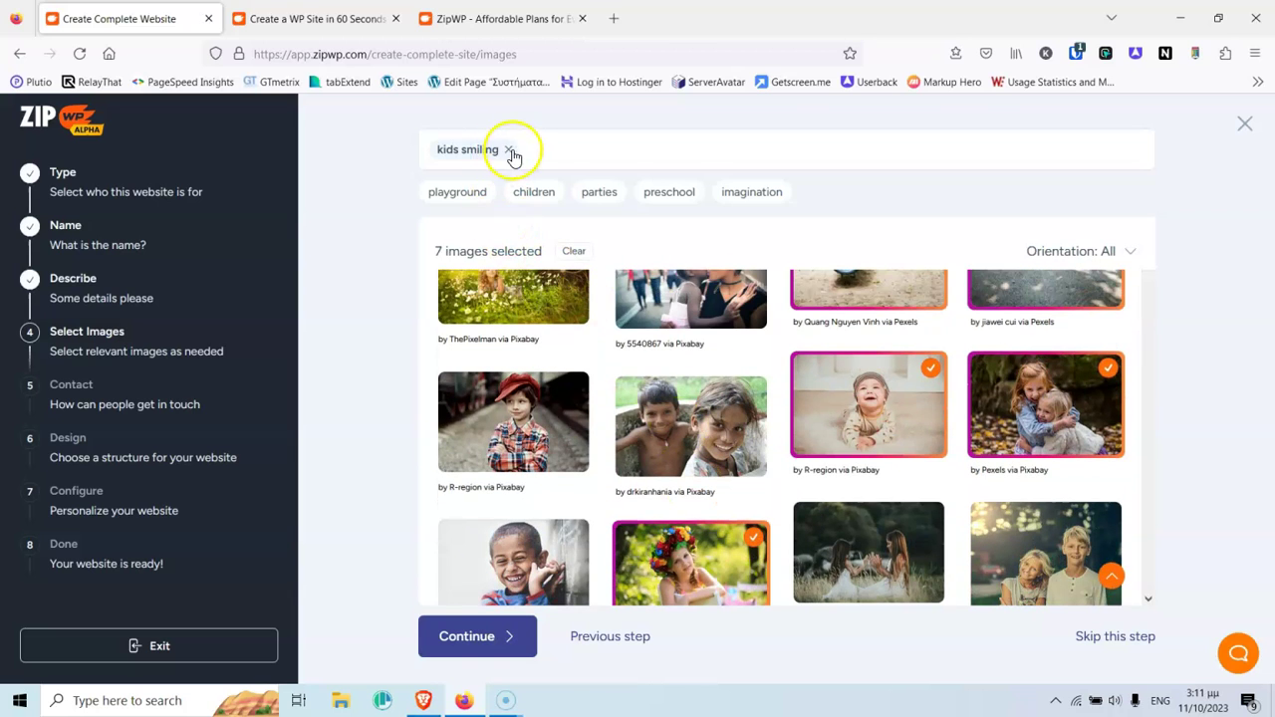
# Step: Replace the "kids smiling" image keyword with "kids playing"
pyautogui.click(508, 149)
pyautogui.click(513, 255)
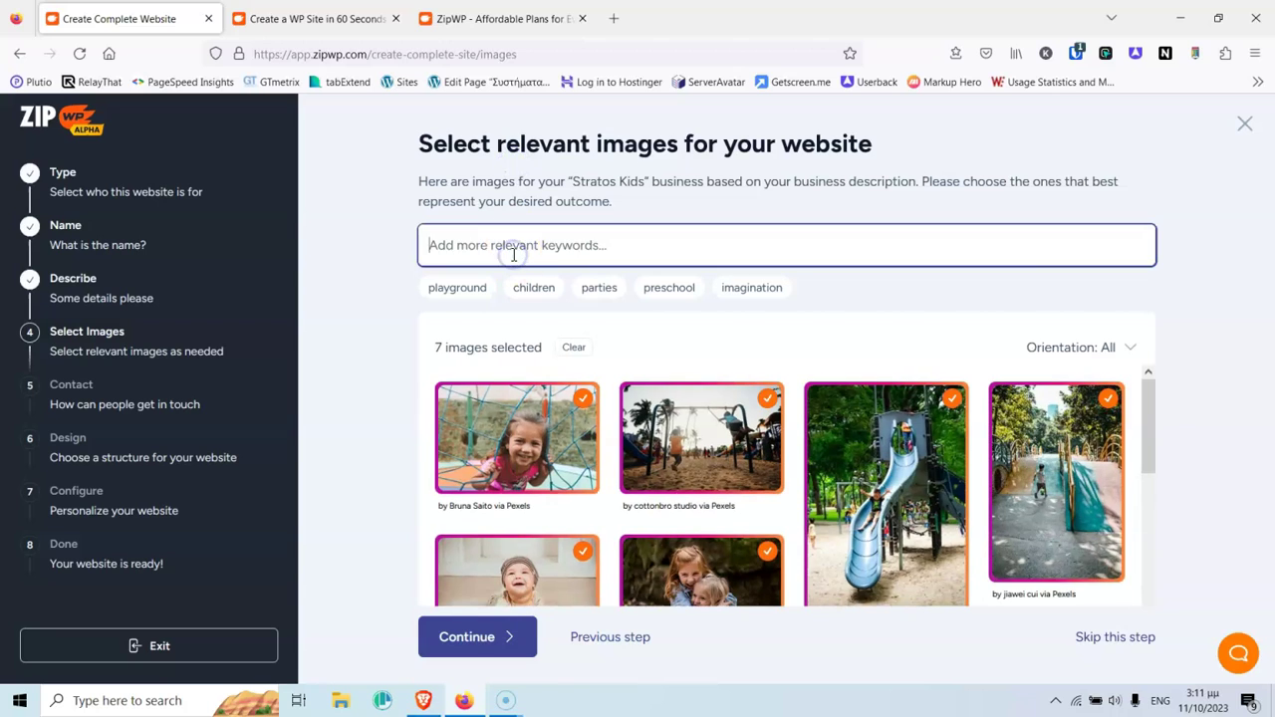
pyautogui.write('kids playing')
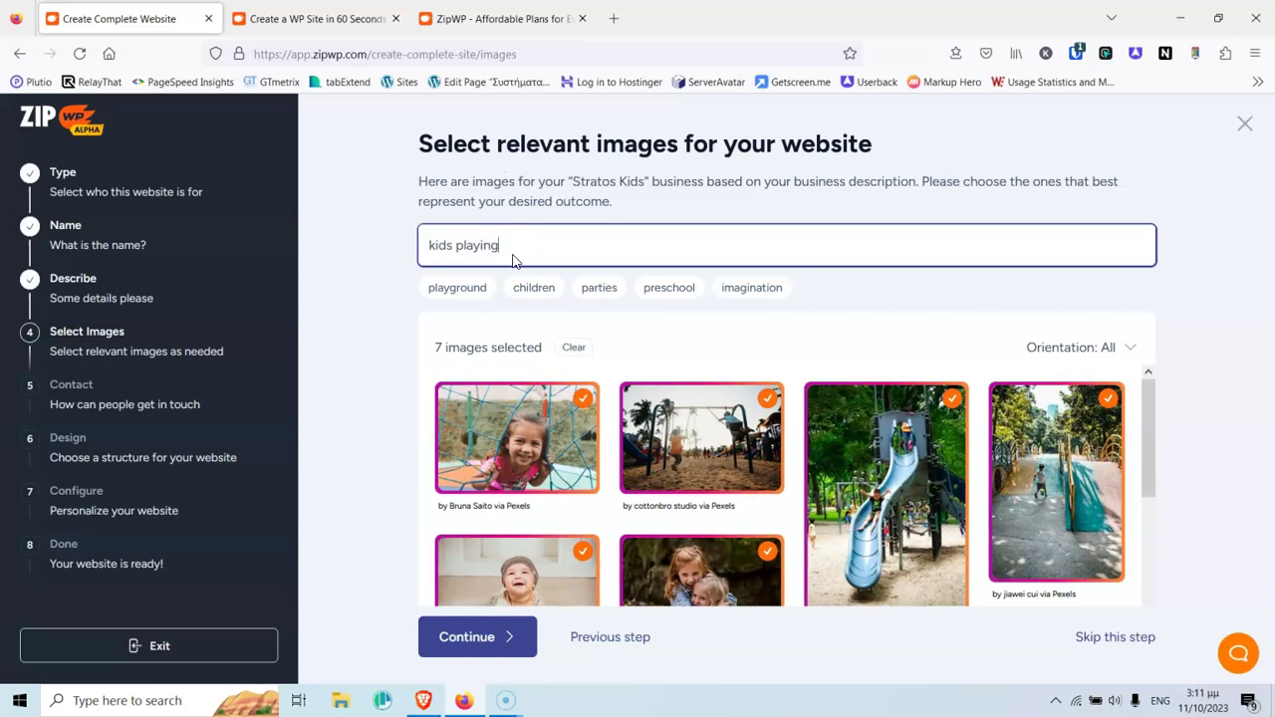
pyautogui.scroll(-4, 687, 424)
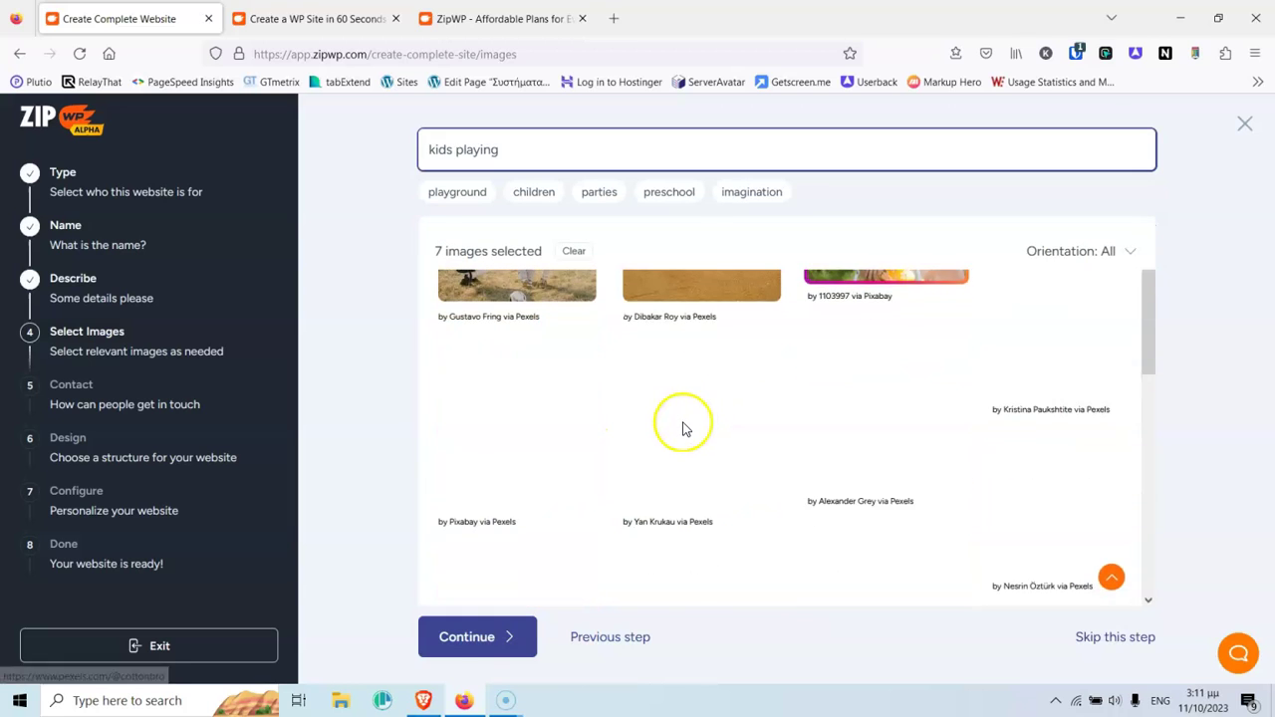
pyautogui.scroll(5, 655, 406)
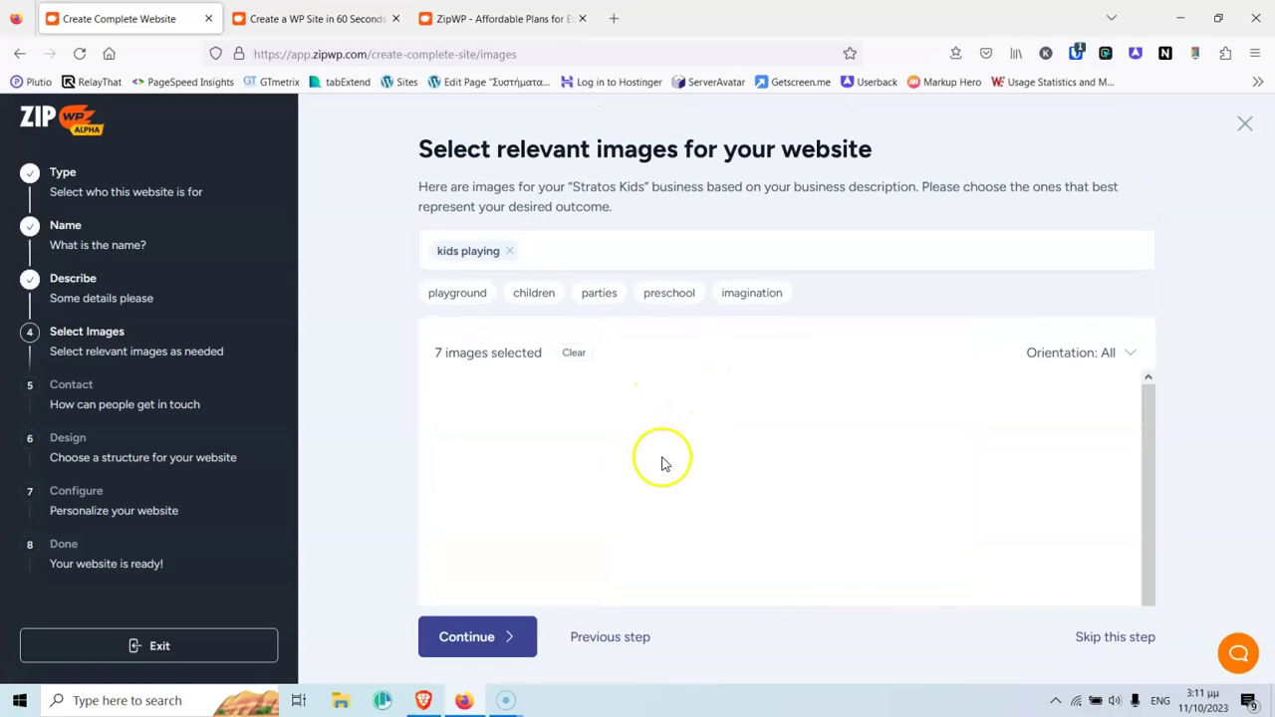
# Step: Add five images of children playing to the selection, including the group of kids standing in a row
pyautogui.scroll(-3, 684, 449)
pyautogui.click(705, 417)
pyautogui.click(869, 399)
pyautogui.click(882, 516)
pyautogui.scroll(-2, 896, 508)
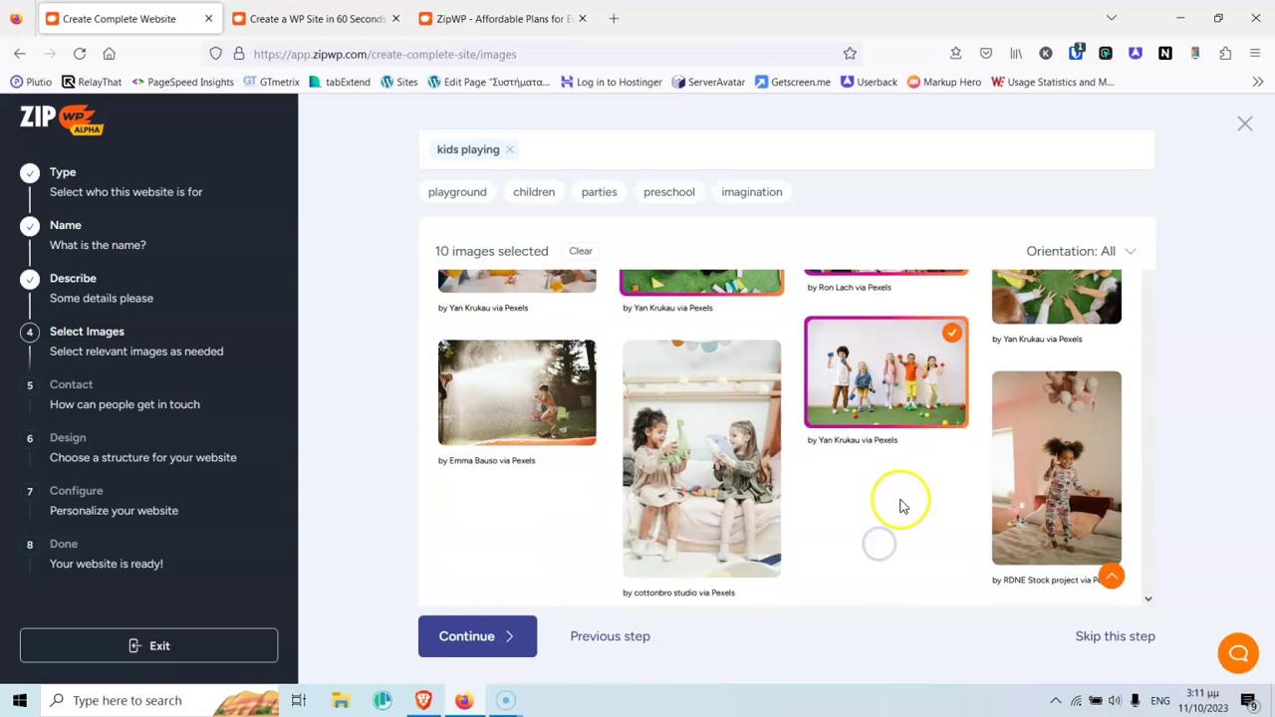
pyautogui.scroll(2, 962, 455)
pyautogui.click(1048, 459)
pyautogui.click(1036, 313)
# Step: Add the basketball boy, the kids playing with toys and the girl at the table, and continue to the contact details
pyautogui.scroll(-5, 1026, 326)
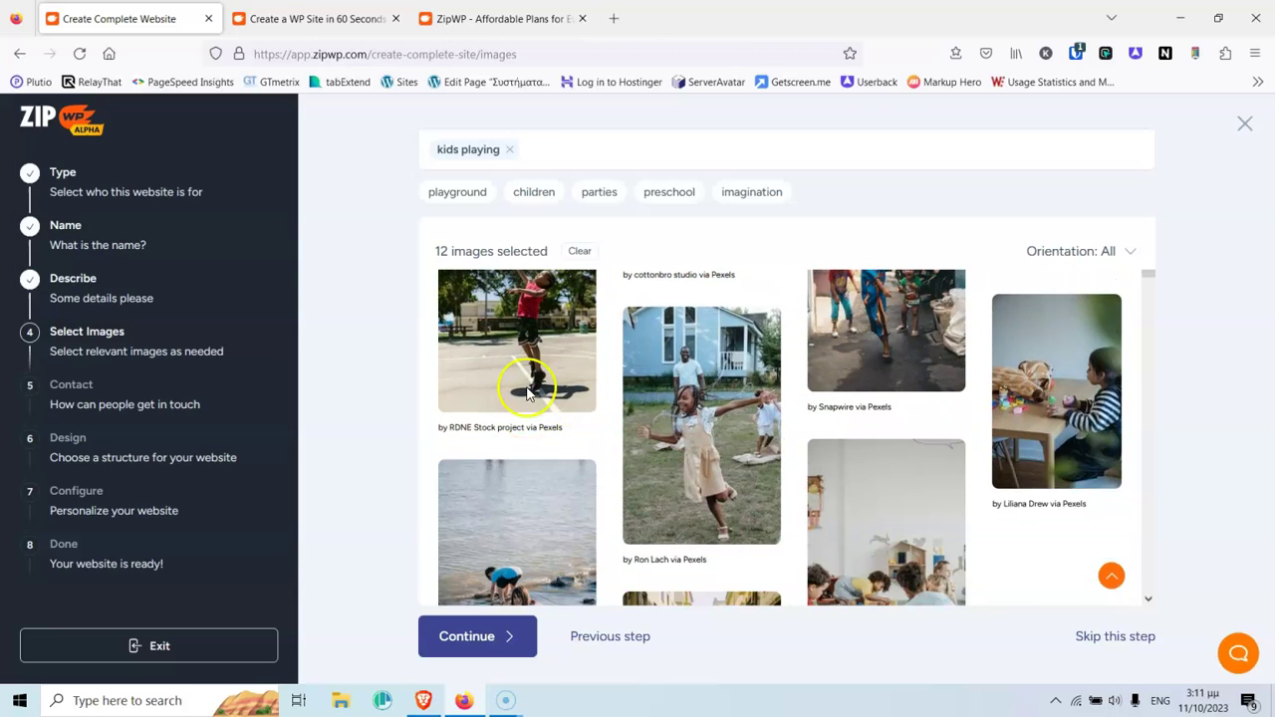
pyautogui.click(516, 366)
pyautogui.scroll(-3, 584, 432)
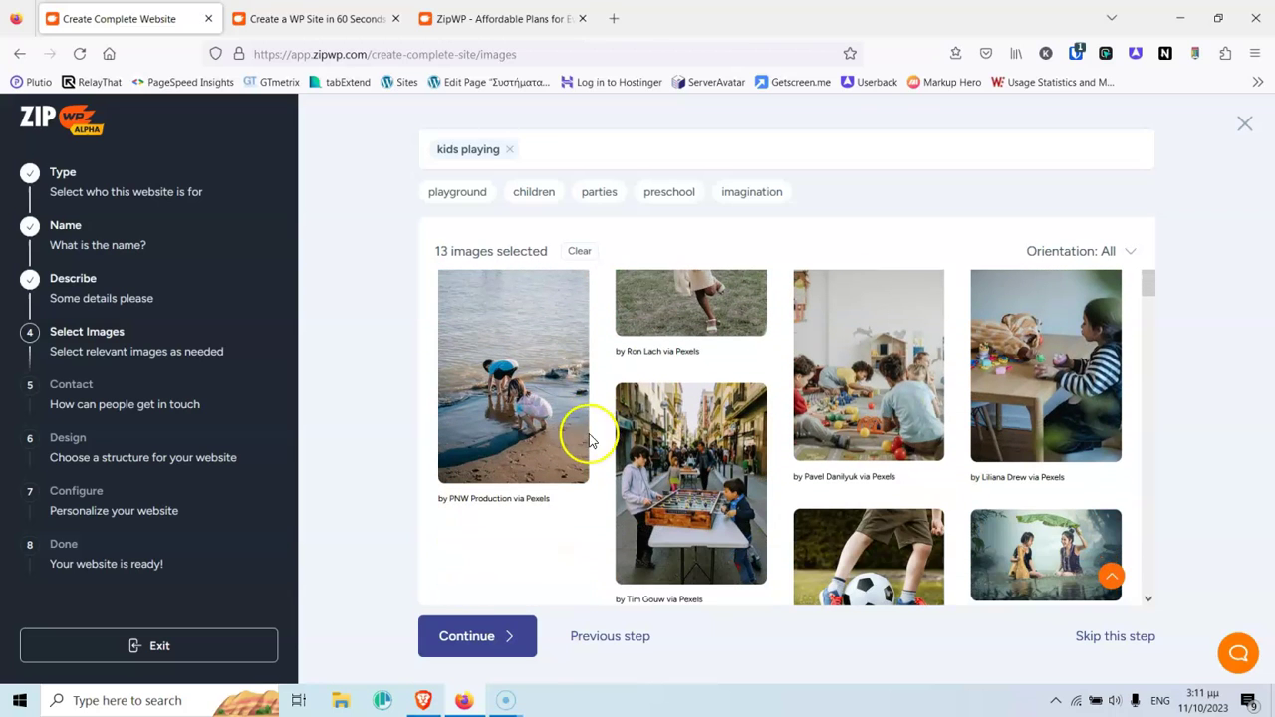
pyautogui.click(875, 396)
pyautogui.click(1014, 411)
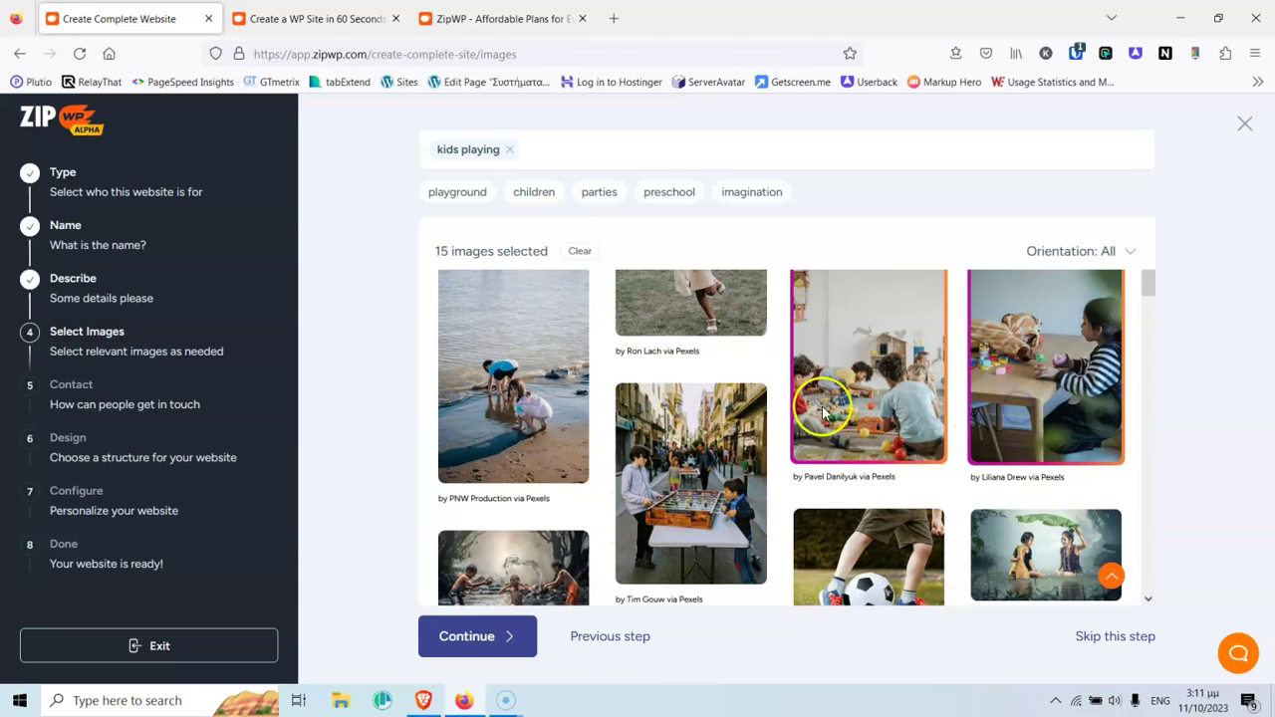
pyautogui.click(478, 639)
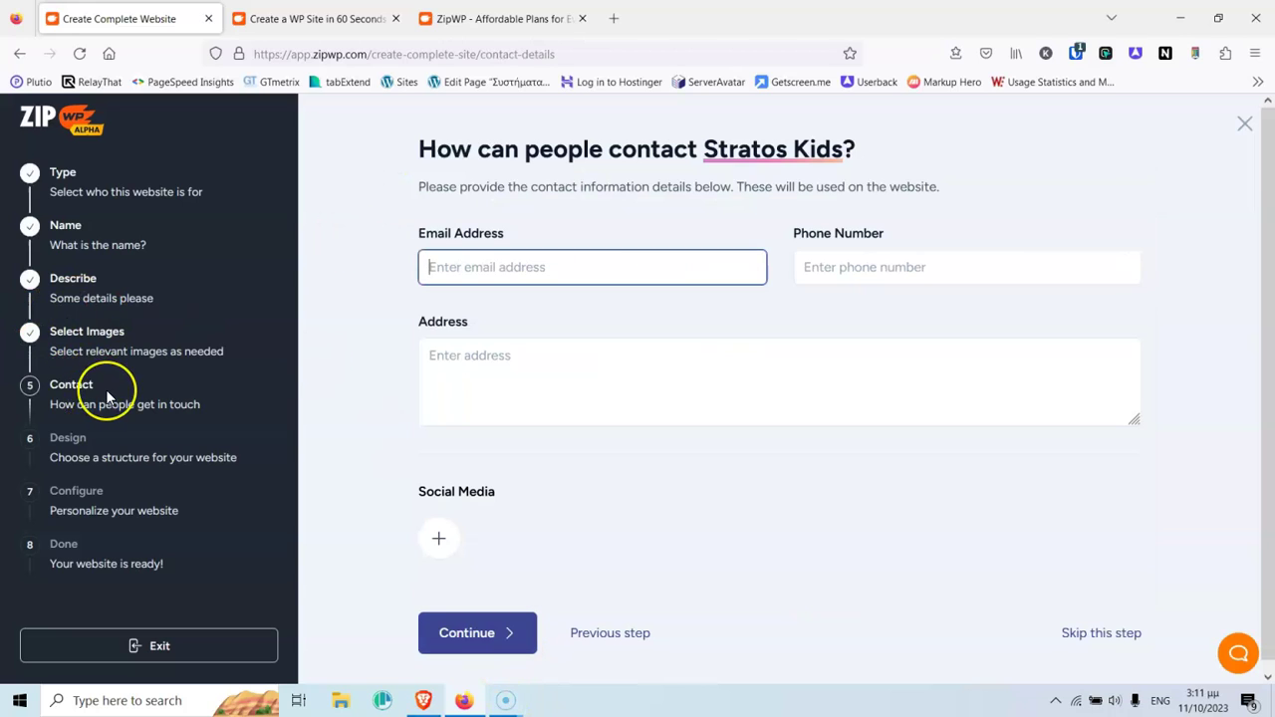
# Step: Fill in the business's contact e-mail, phone number and address
pyautogui.hotkey('ctrl', 'v')
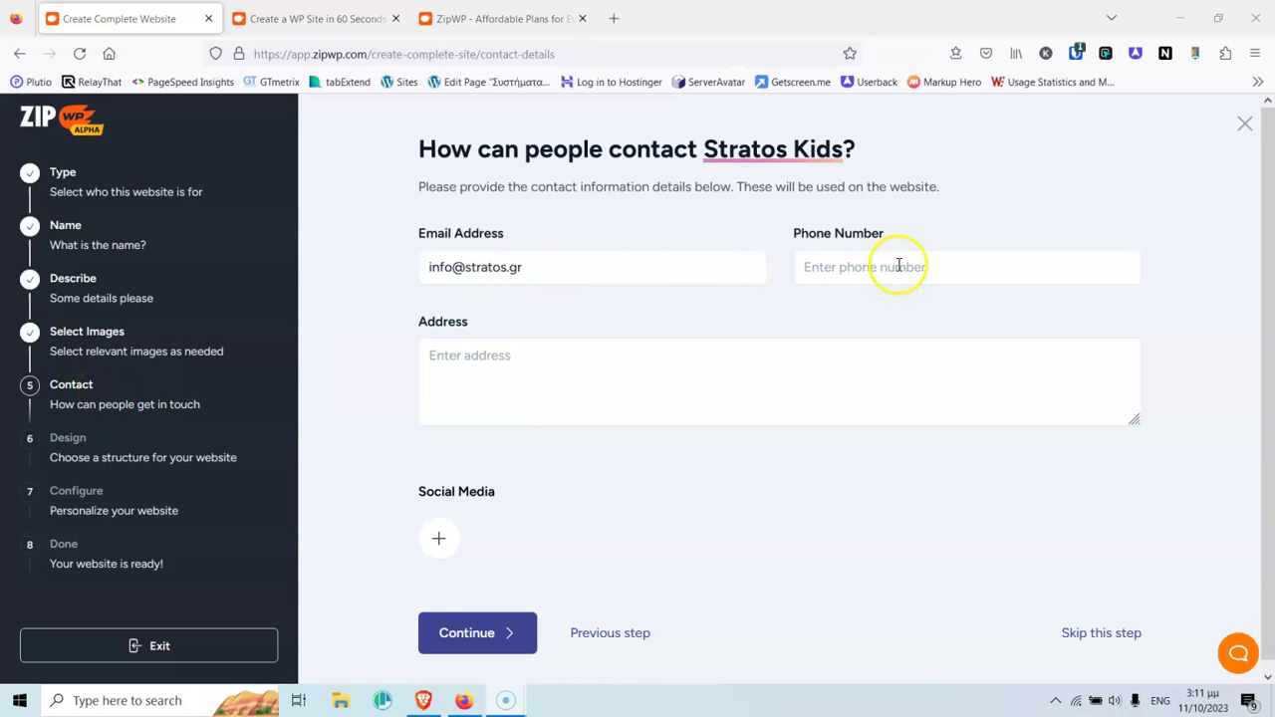
pyautogui.click(899, 266)
pyautogui.write('211')
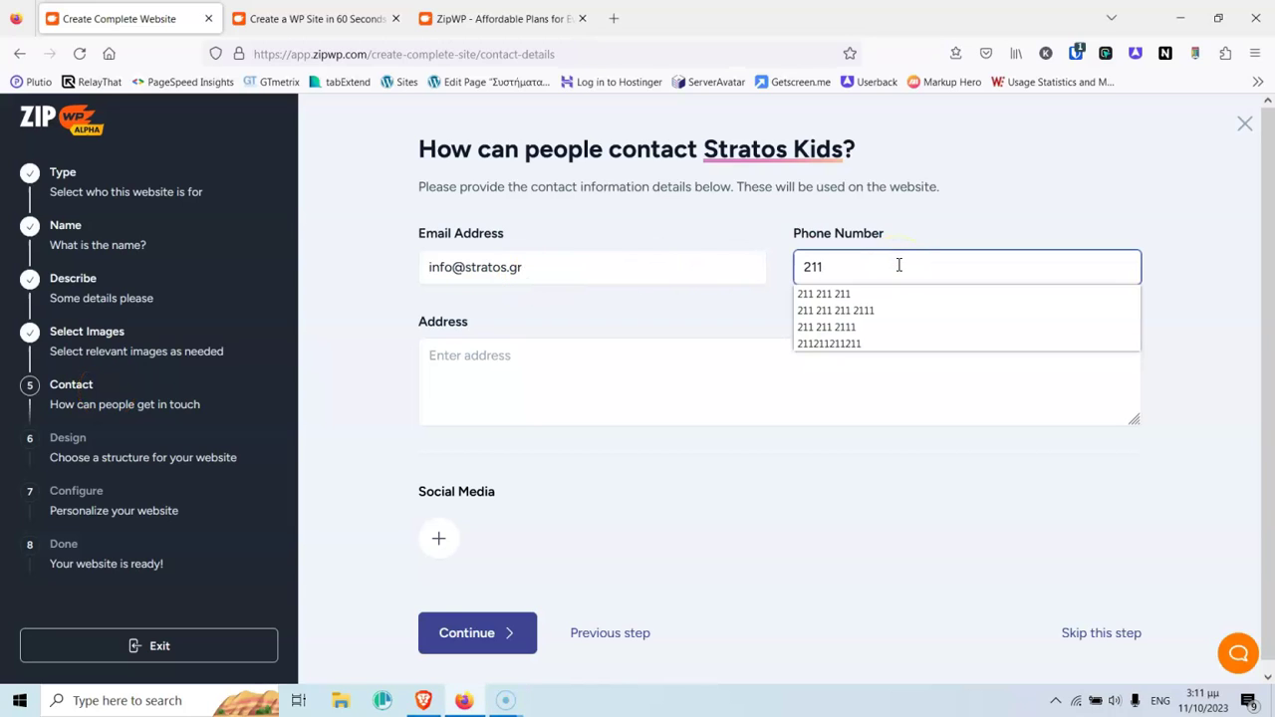
pyautogui.click(865, 310)
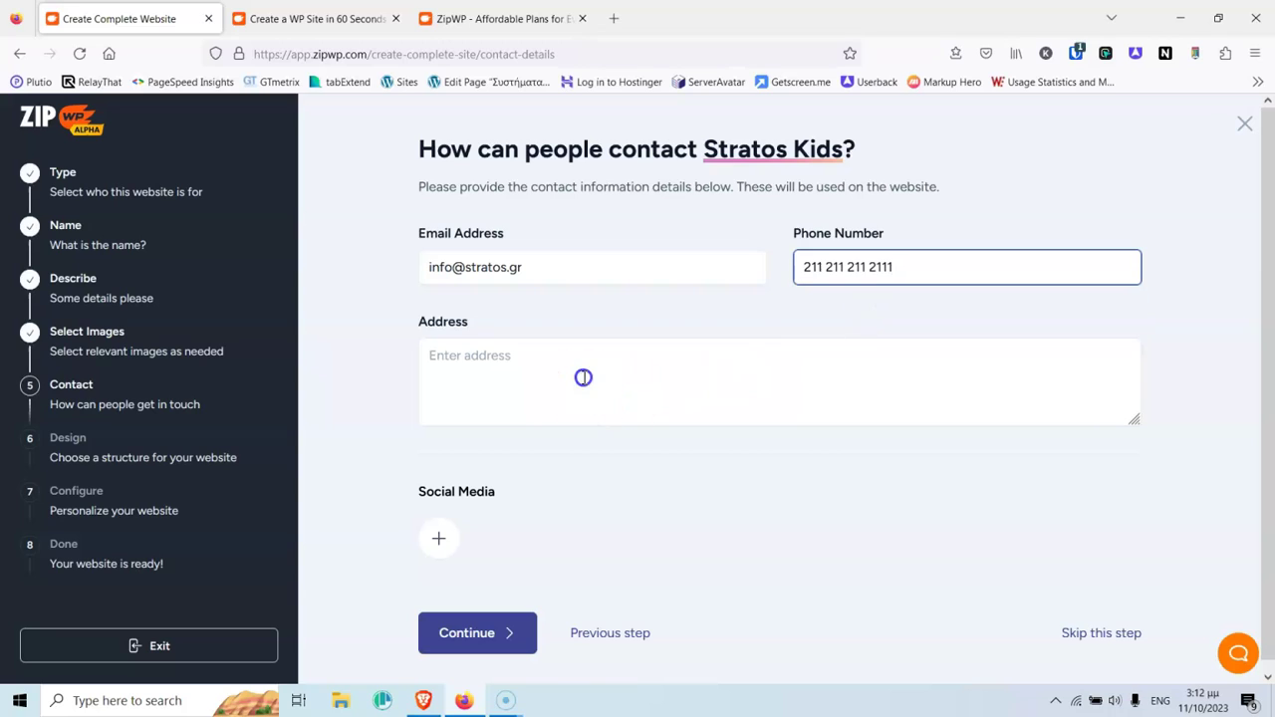
pyautogui.click(584, 377)
pyautogui.write('Athens')
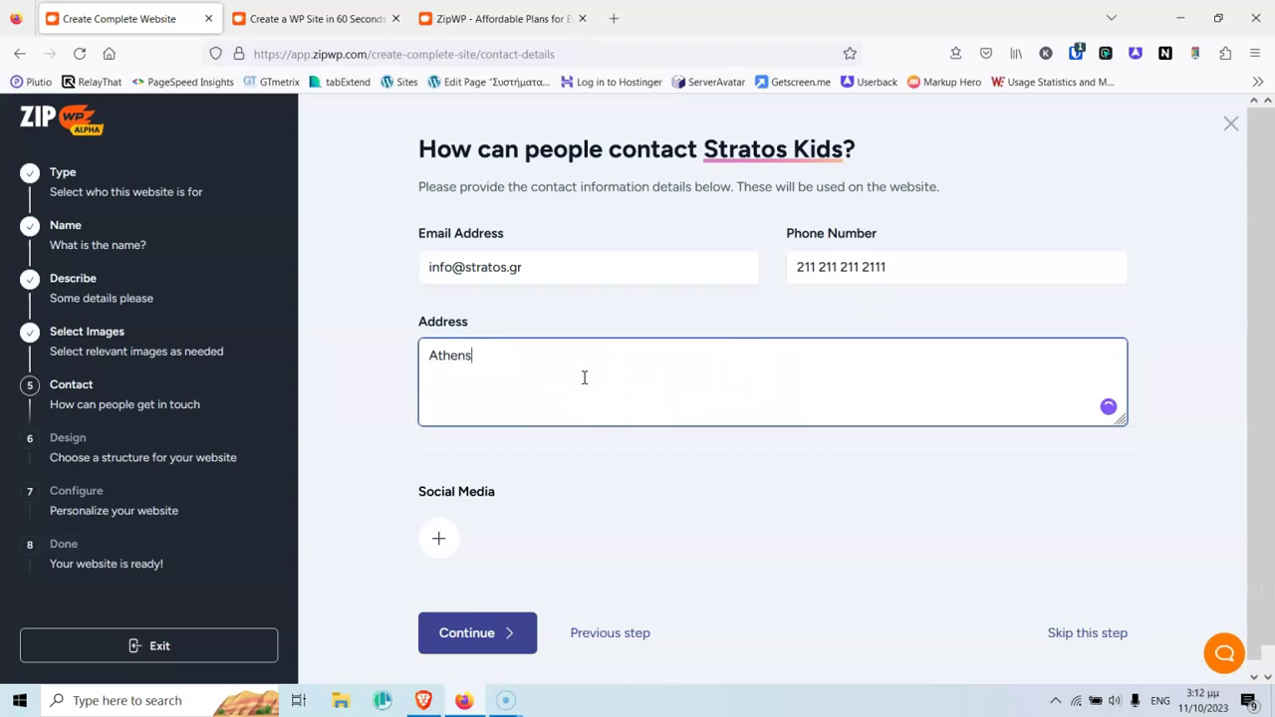
pyautogui.write(' 1, Greece')
# Step: Add a Facebook social media link with the account entered as facebbok,com
pyautogui.click(439, 539)
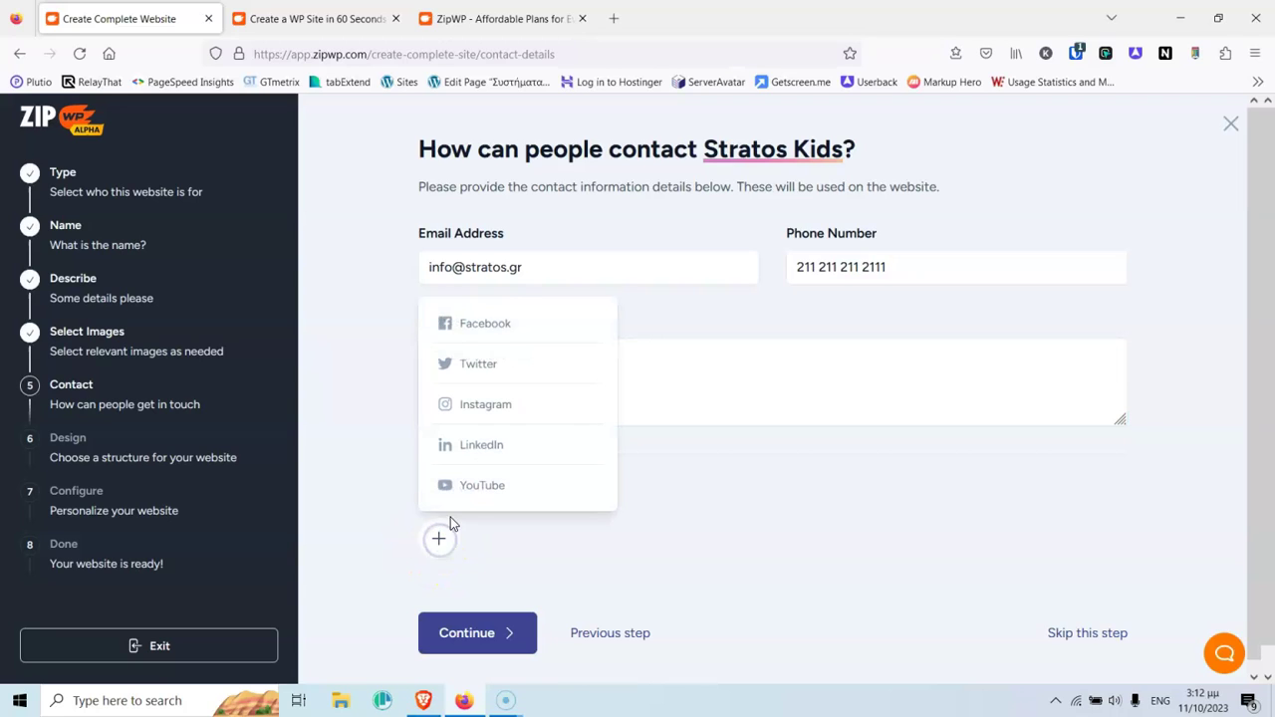
pyautogui.click(485, 324)
pyautogui.click(524, 539)
pyautogui.write('facebbok')
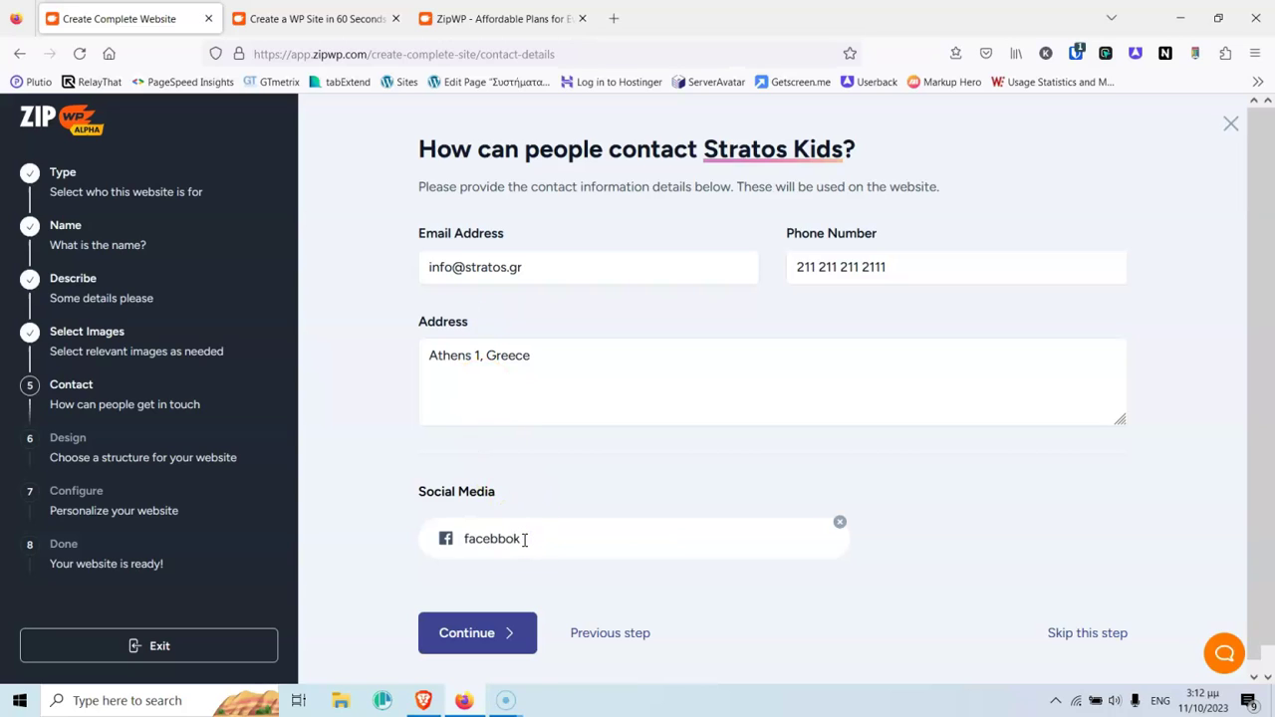
pyautogui.write('.com/')
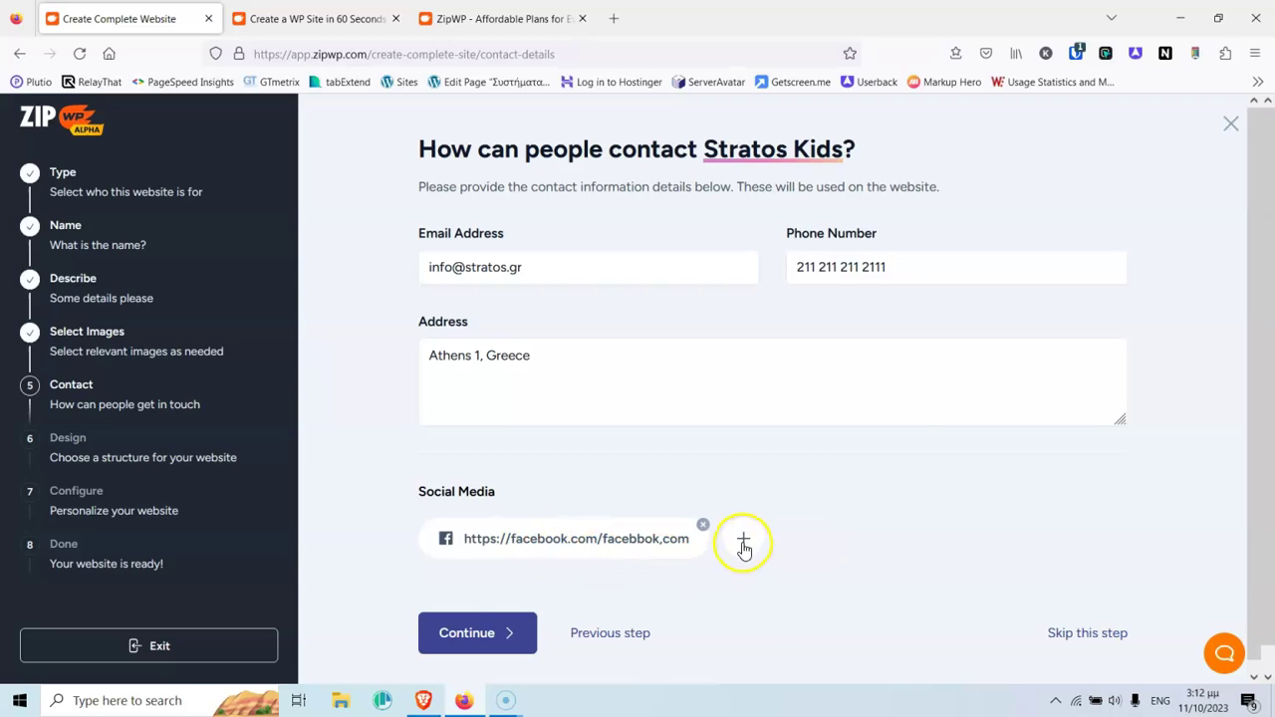
# Step: Add a Twitter social media link with the account entered as twitter.com
pyautogui.click(744, 547)
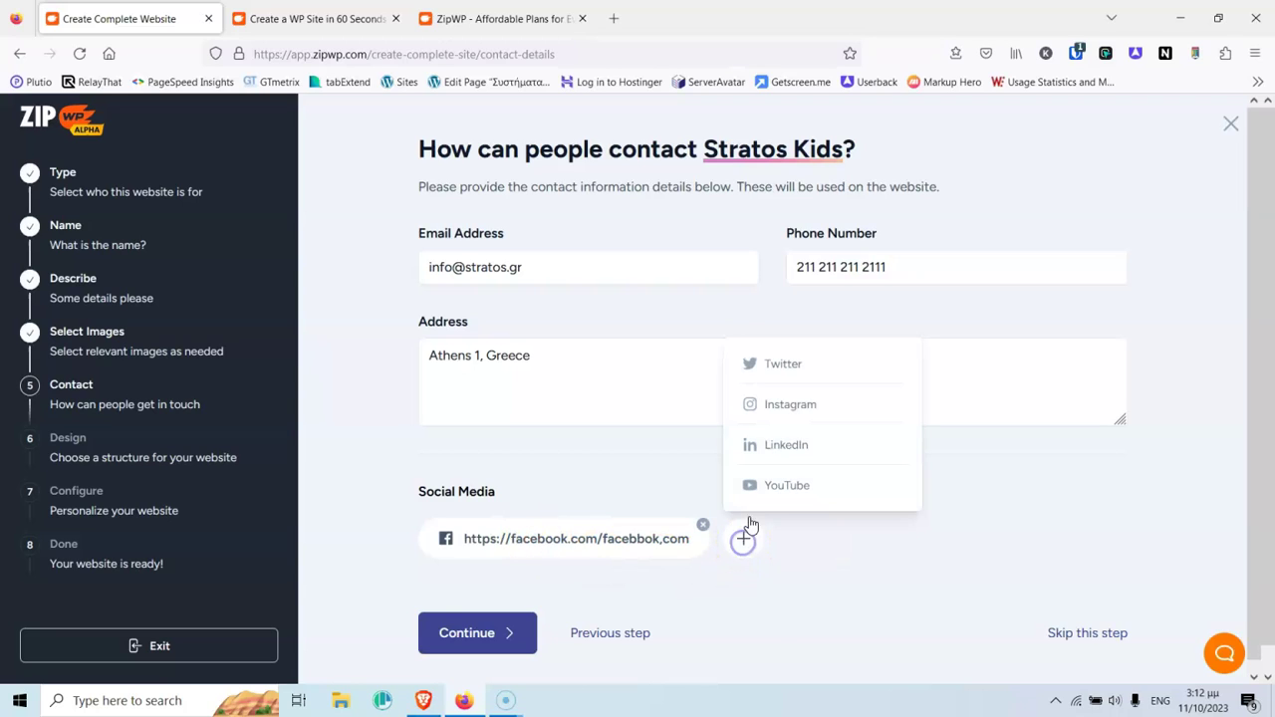
pyautogui.click(792, 368)
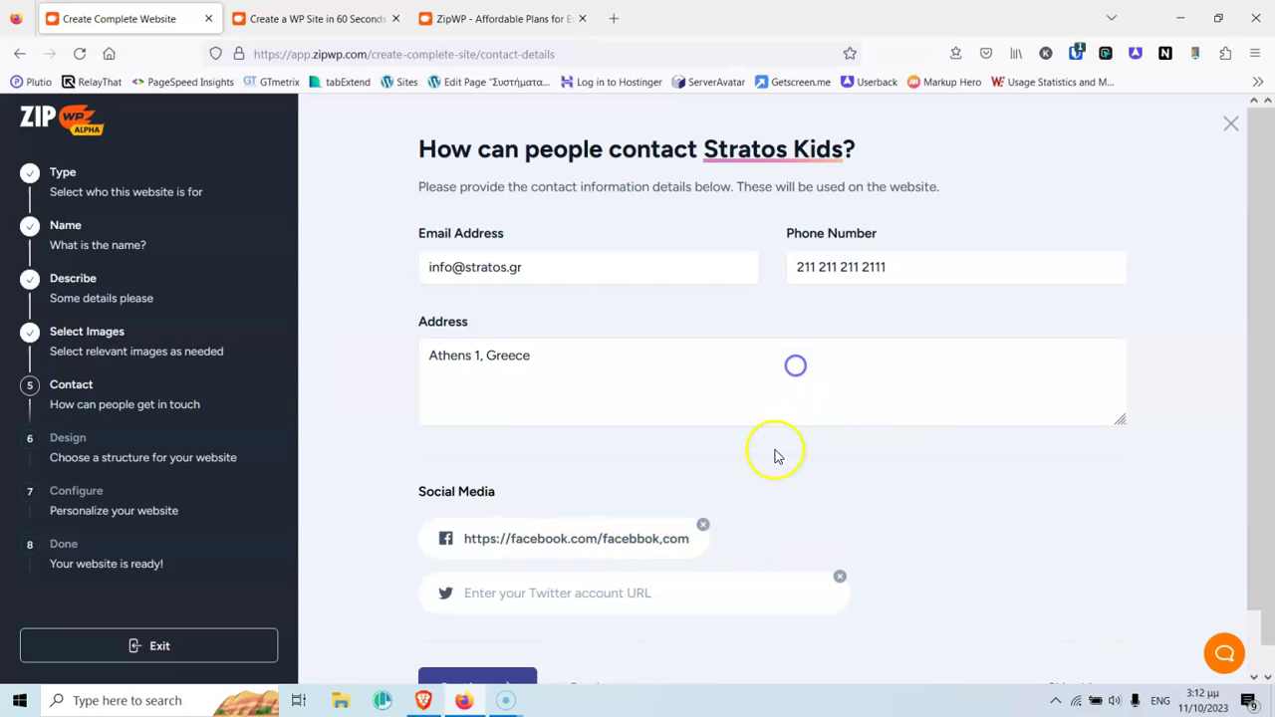
pyautogui.click(572, 595)
pyautogui.write('twiit')
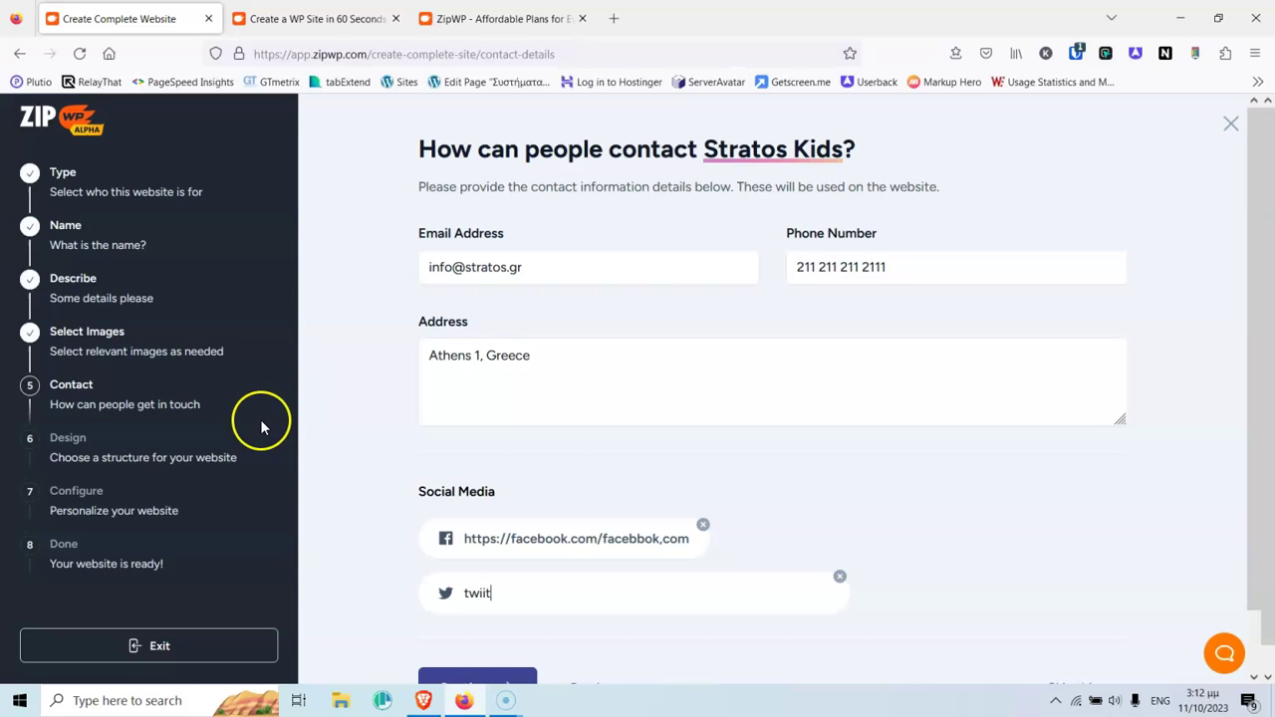
pyautogui.press('BackSpace')
pyautogui.press('BackSpace')
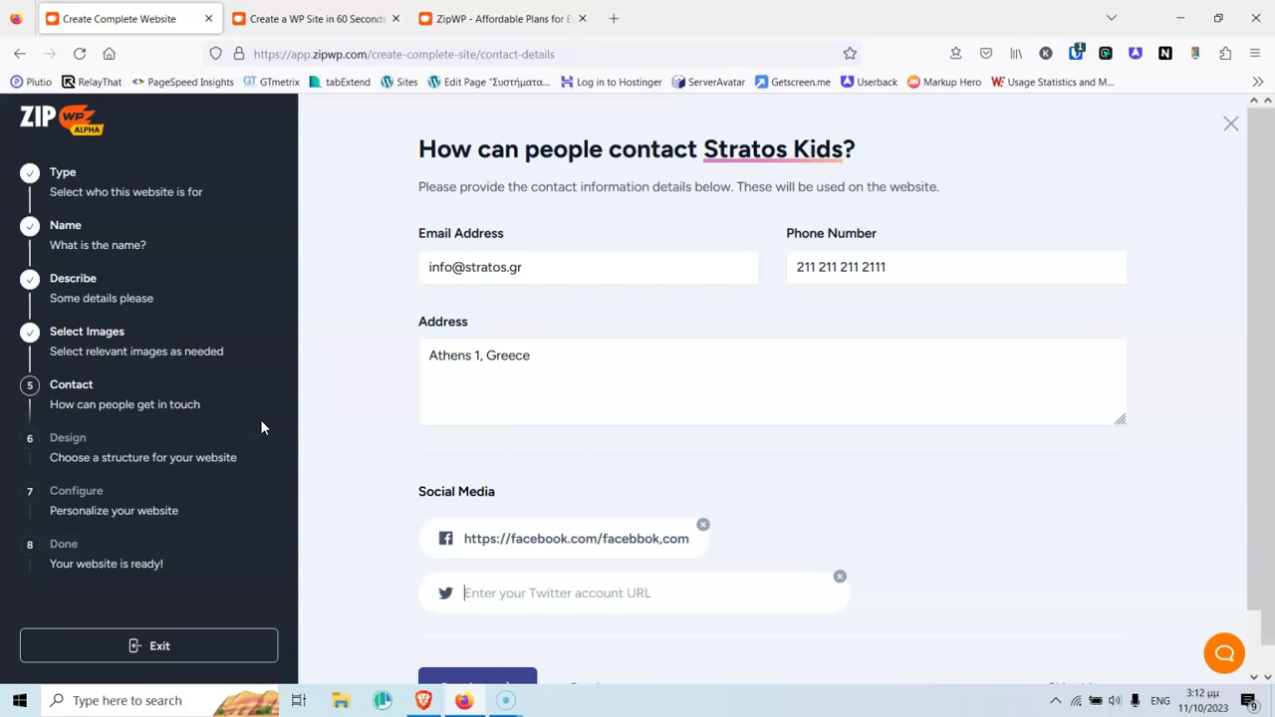
pyautogui.write('twitter.com')
pyautogui.press('Return')
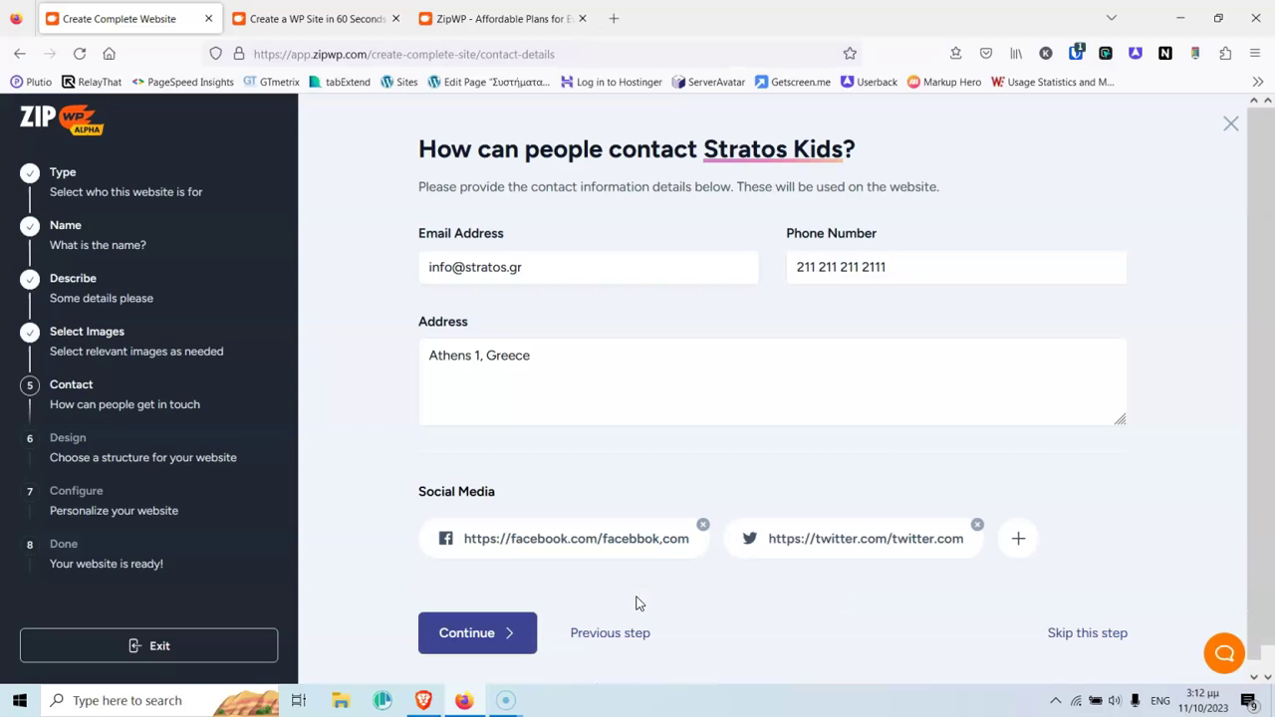
# Step: Review the completed contact details and continue to the website structure selection
pyautogui.scroll(-1, 734, 465)
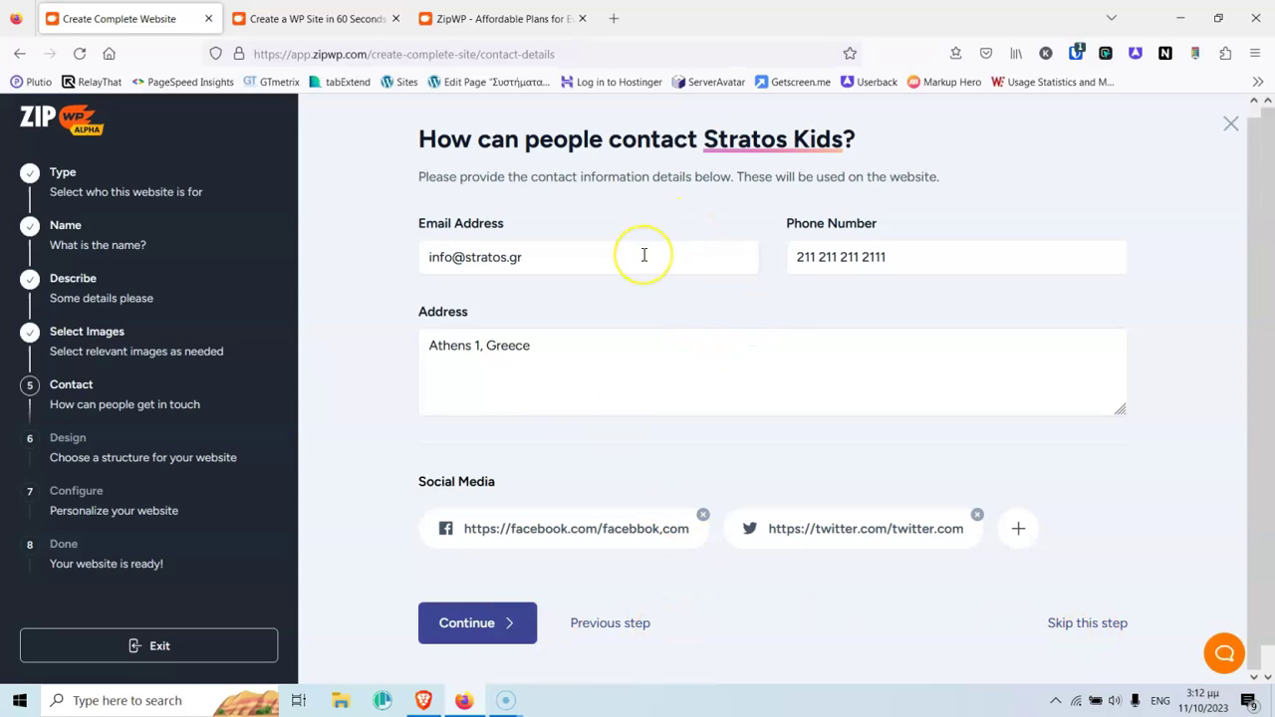
pyautogui.click(653, 290)
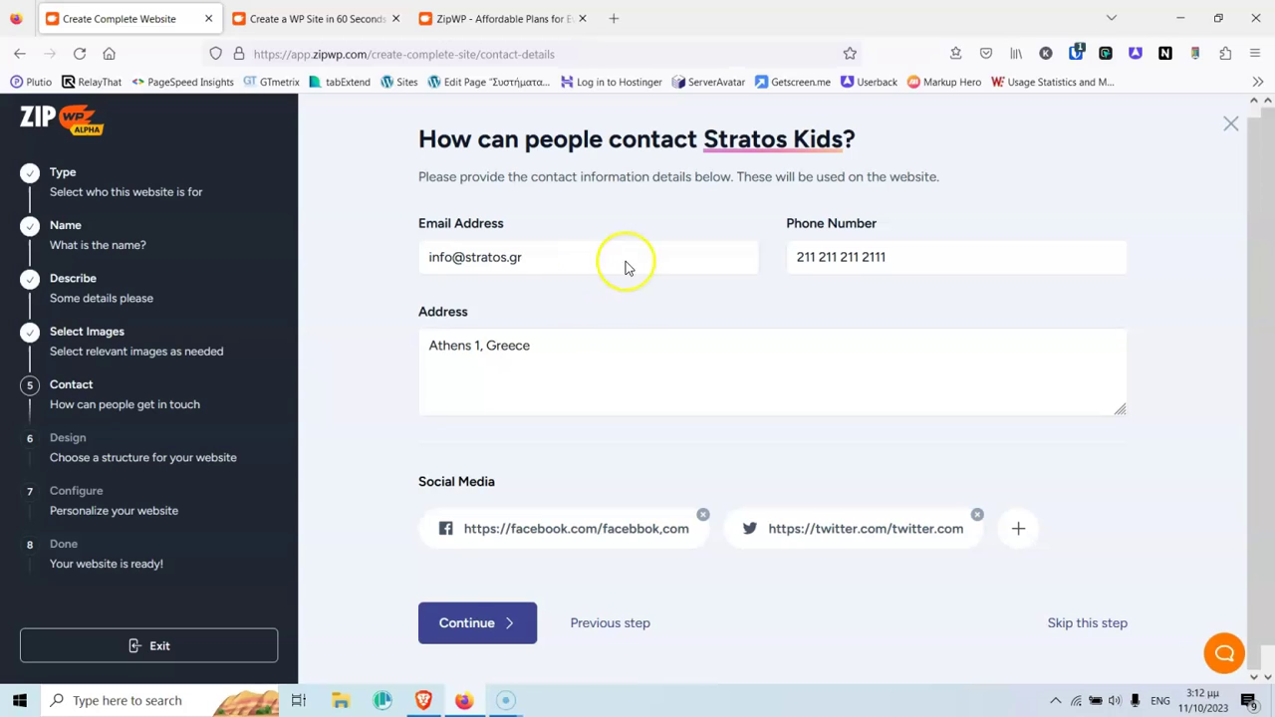
pyautogui.click(476, 630)
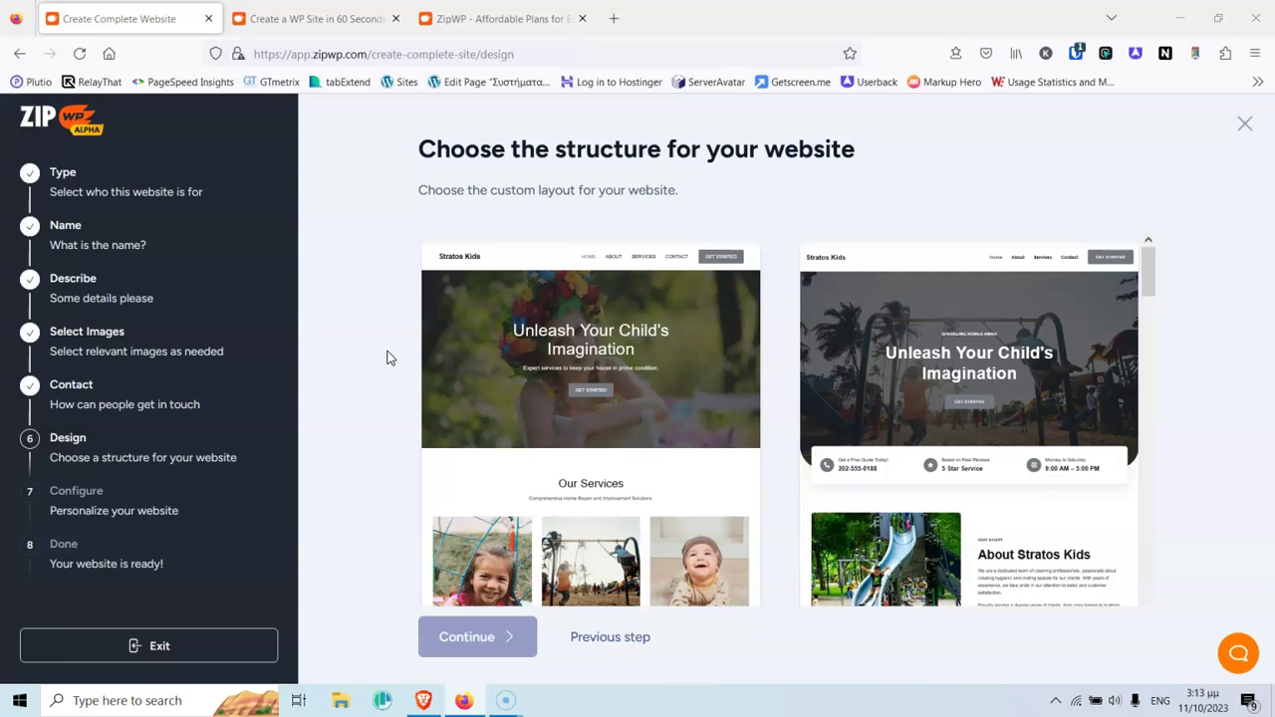
# Step: Examine the available layout previews for the Stratos Kids website
pyautogui.scroll(-2, 390, 358)
pyautogui.scroll(-3, 608, 373)
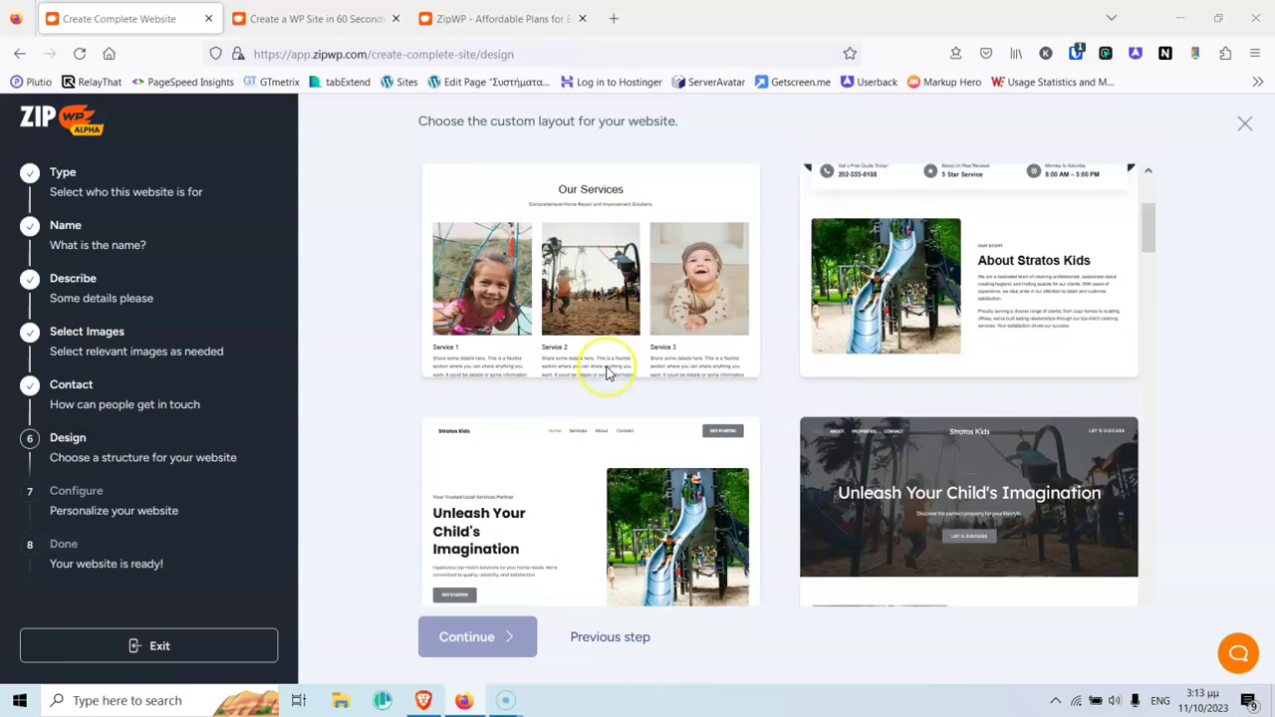
pyautogui.scroll(-5, 606, 371)
pyautogui.scroll(10, 606, 368)
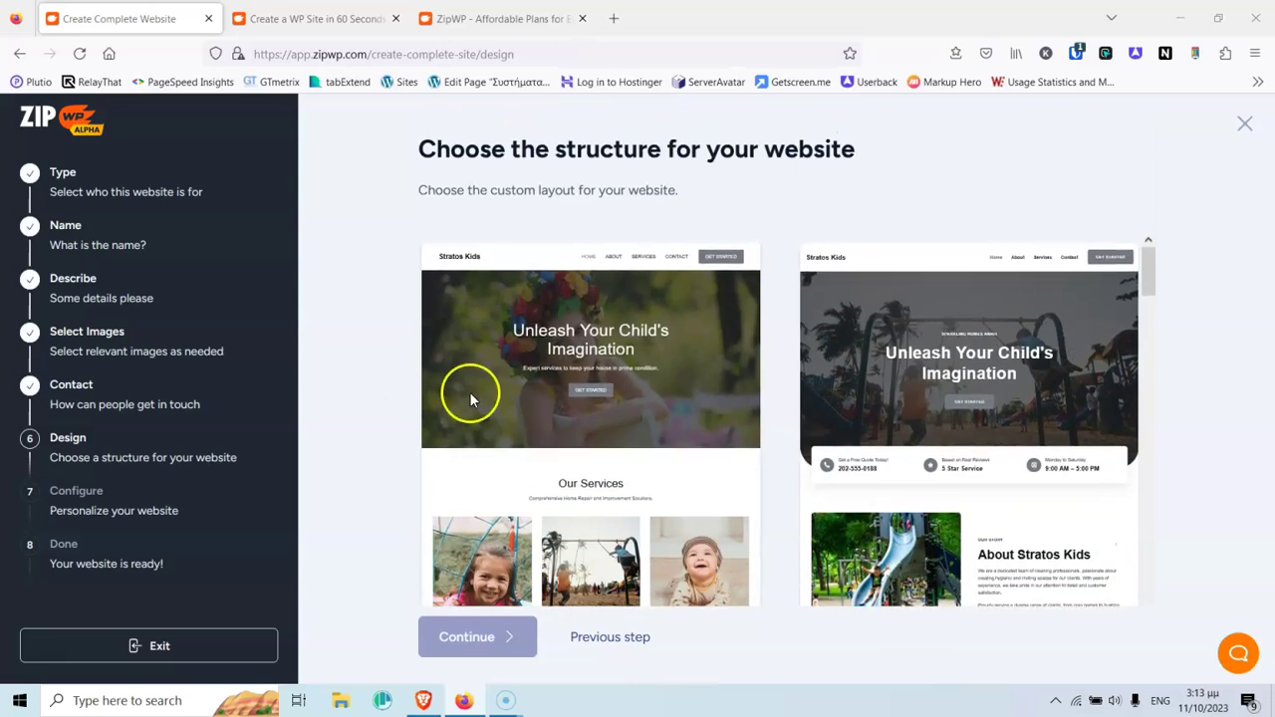
pyautogui.moveTo(583, 394)
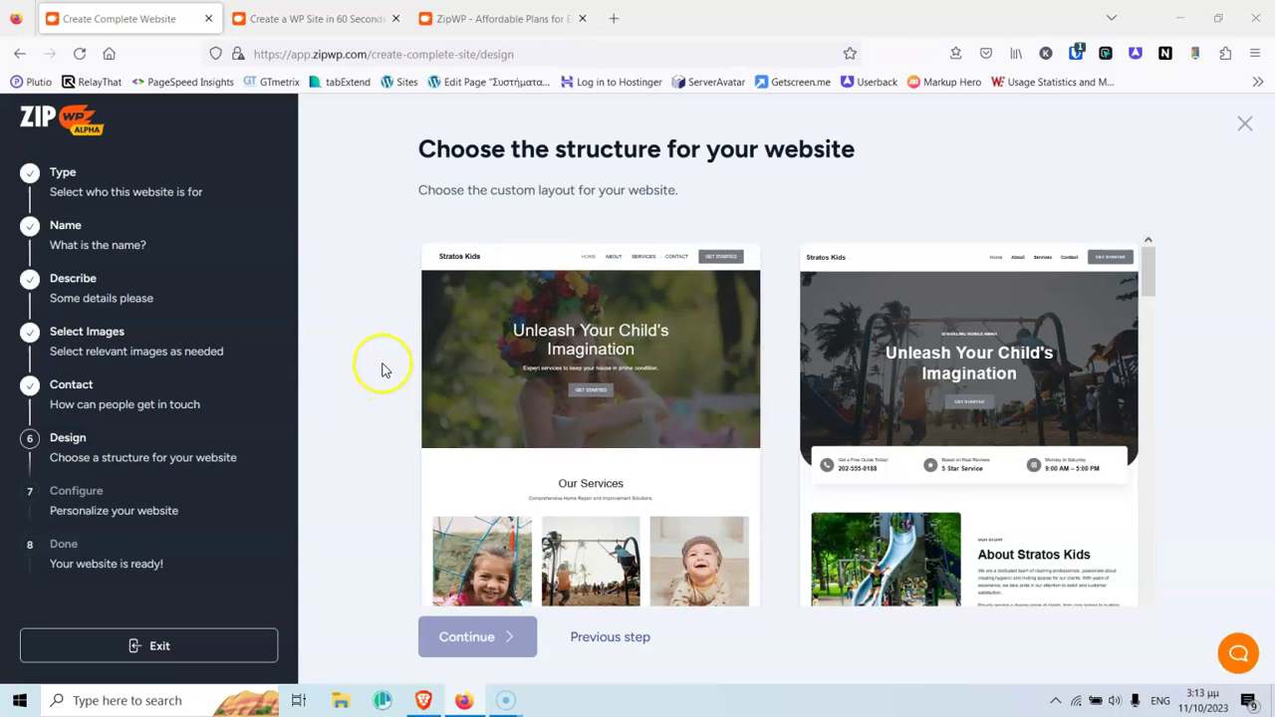
pyautogui.moveTo(681, 261)
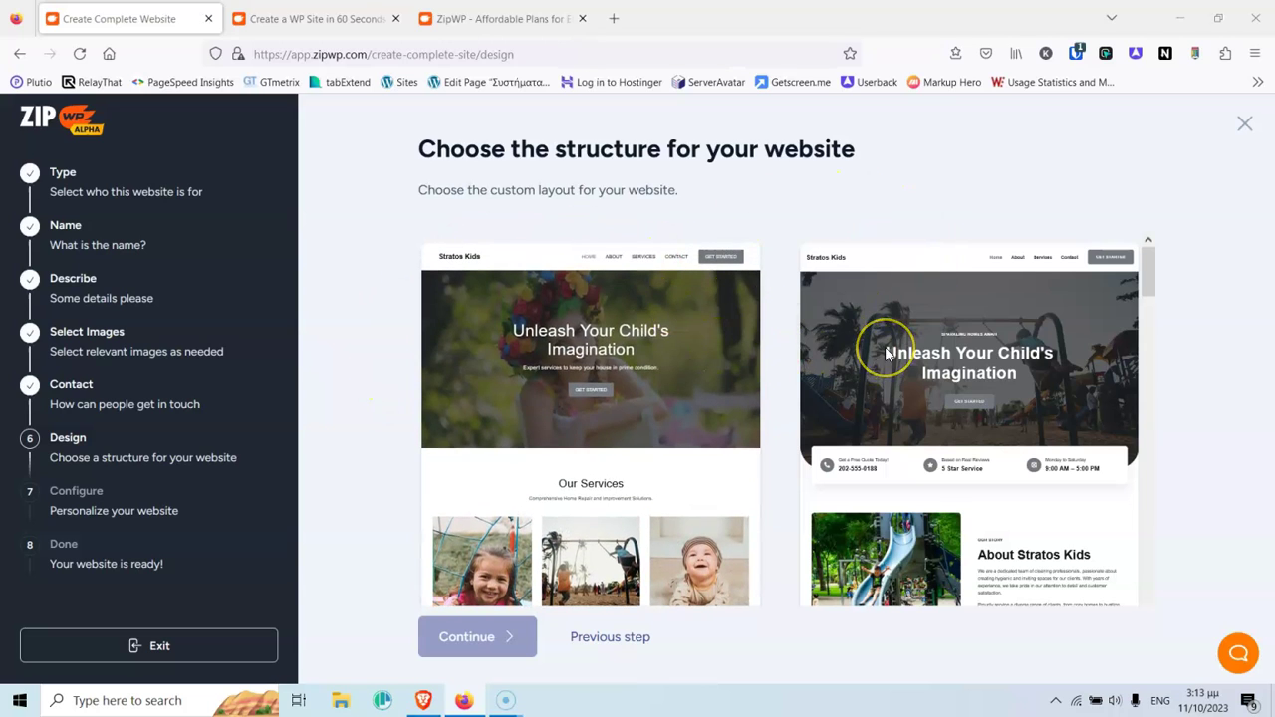
pyautogui.scroll(-3, 887, 354)
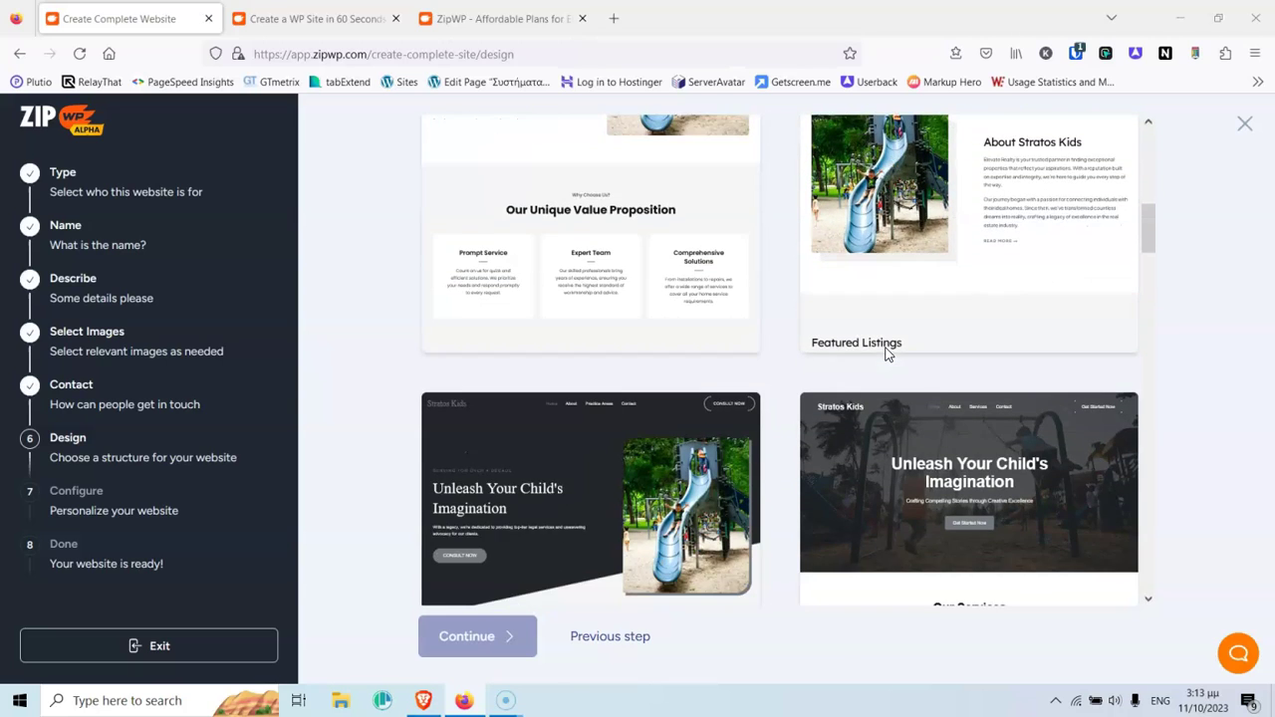
pyautogui.scroll(-3, 887, 353)
pyautogui.scroll(-4, 885, 354)
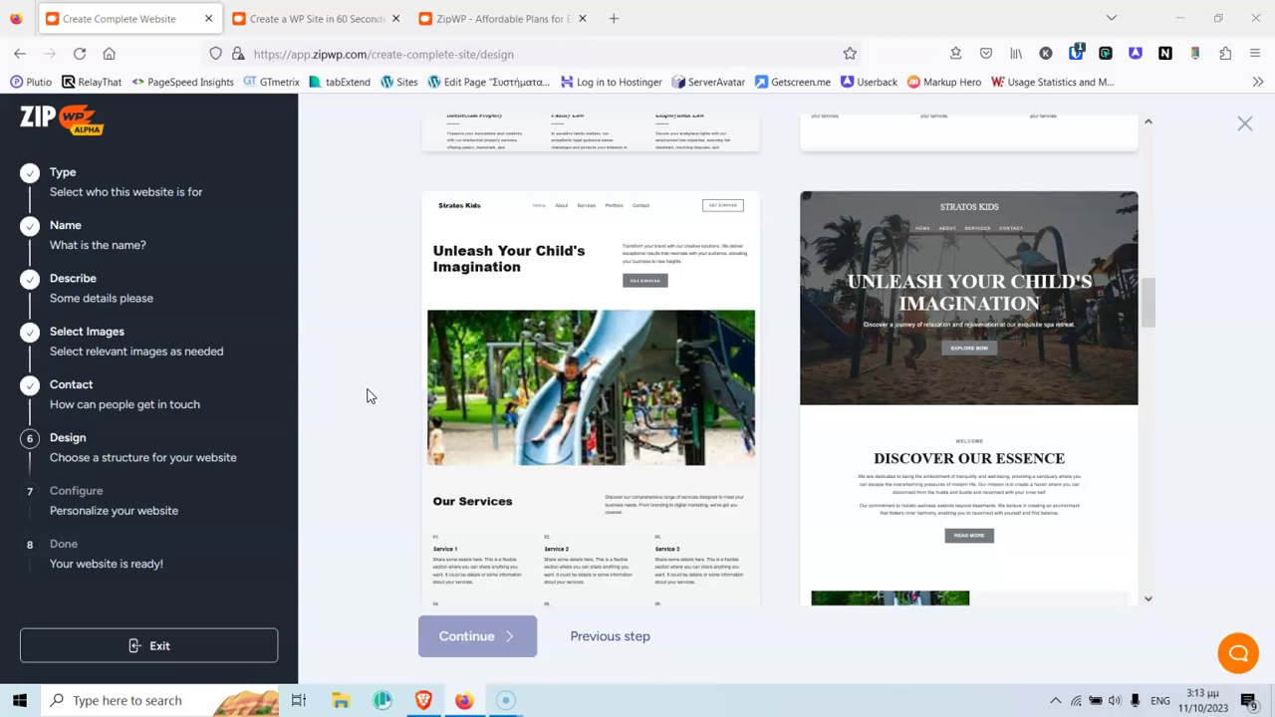
# Step: Choose the layout with the centered heading, large slide photo and "Navigating Possibilities with Precision" section, and continue to the final summary
pyautogui.scroll(-5, 584, 413)
pyautogui.click(404, 428)
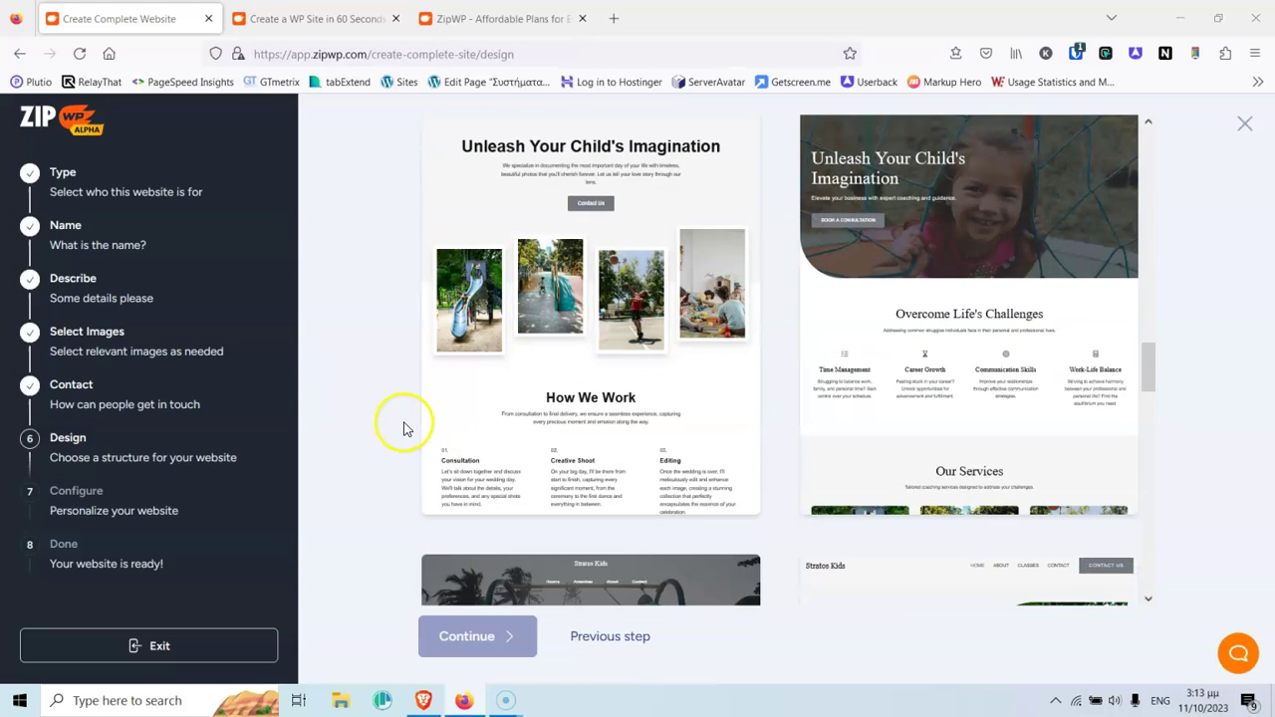
pyautogui.scroll(-5, 507, 398)
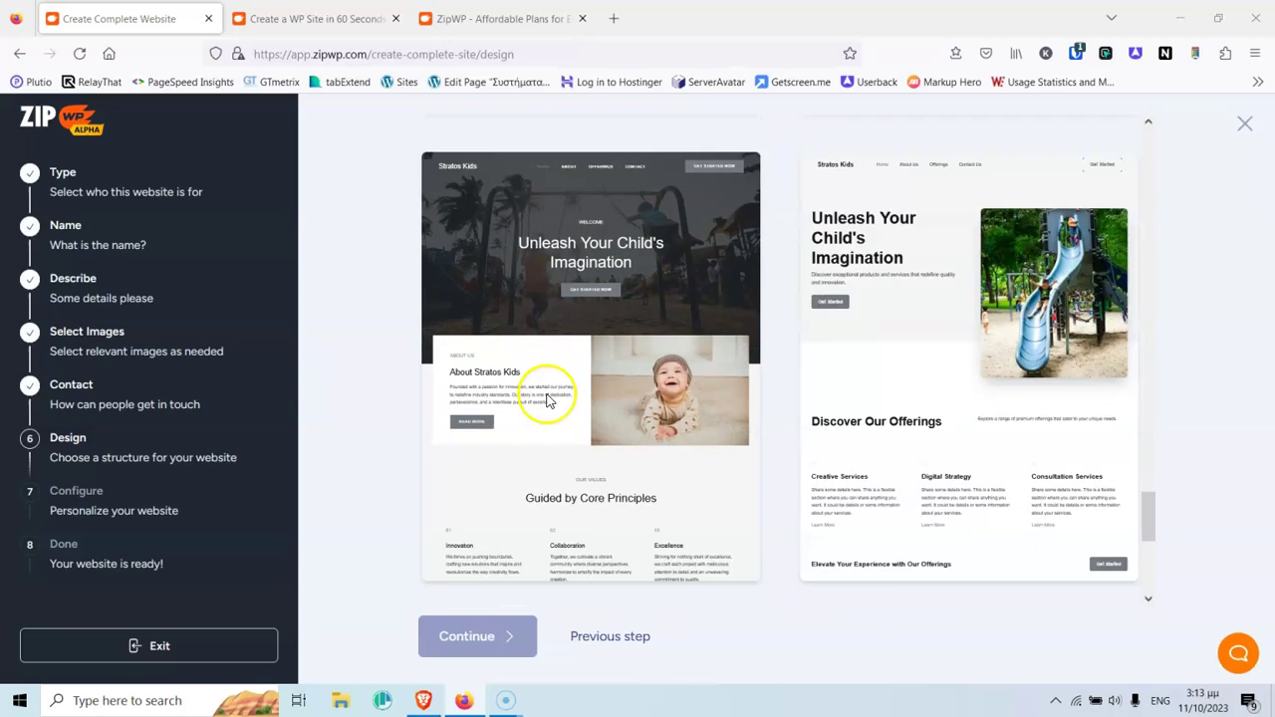
pyautogui.scroll(-5, 568, 393)
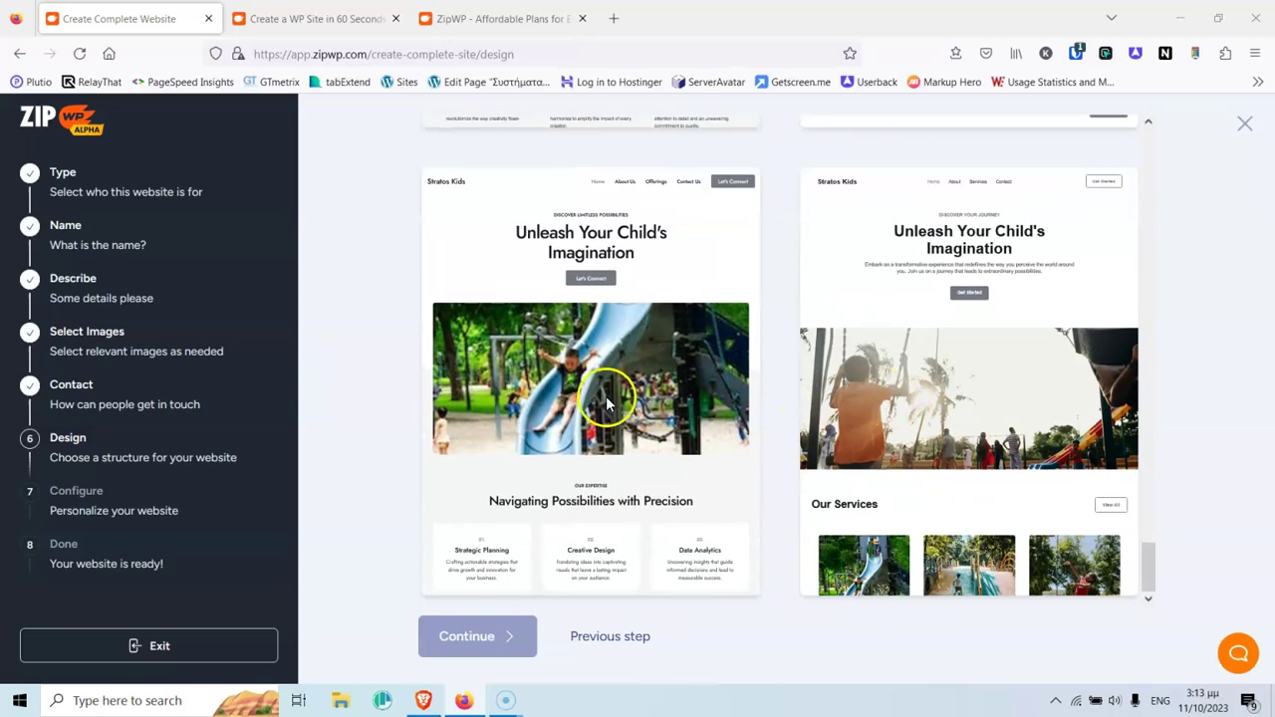
pyautogui.click(606, 403)
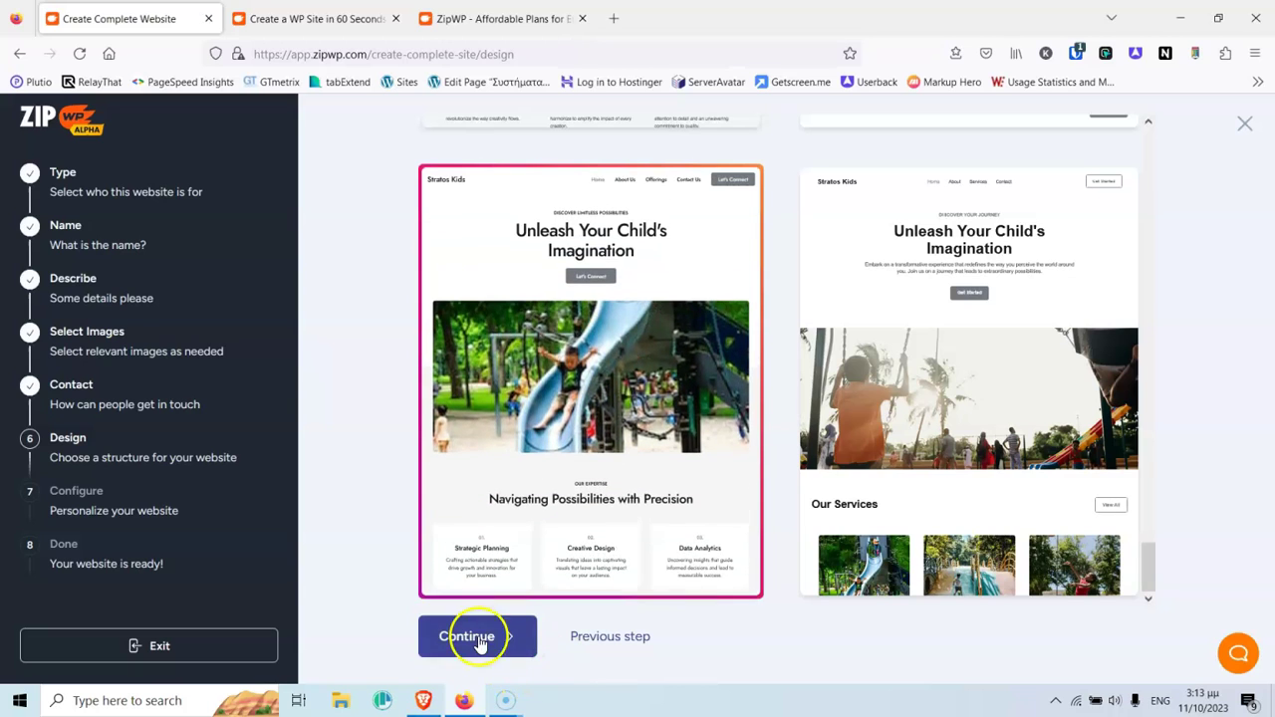
pyautogui.click(476, 639)
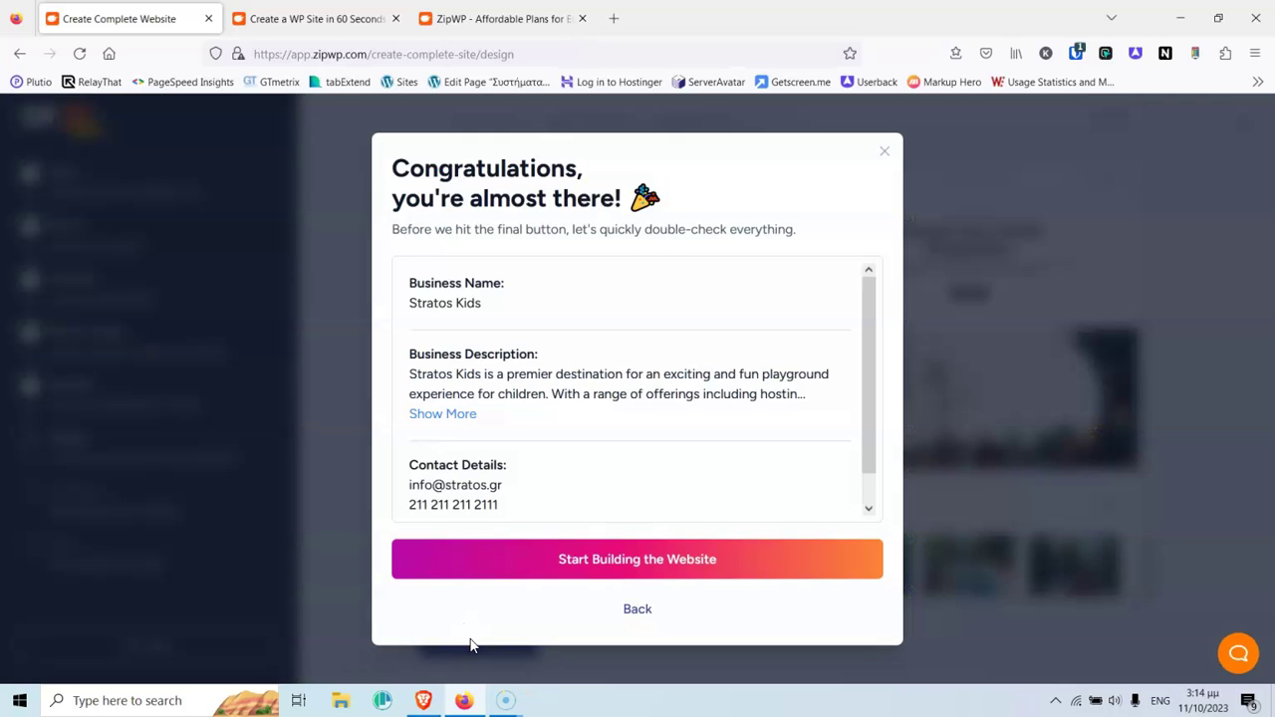
# Step: Check the business name, full description and contact details in the summary, and start building the website
pyautogui.scroll(-1, 648, 364)
pyautogui.scroll(1, 647, 365)
pyautogui.click(458, 417)
pyautogui.scroll(-2, 649, 389)
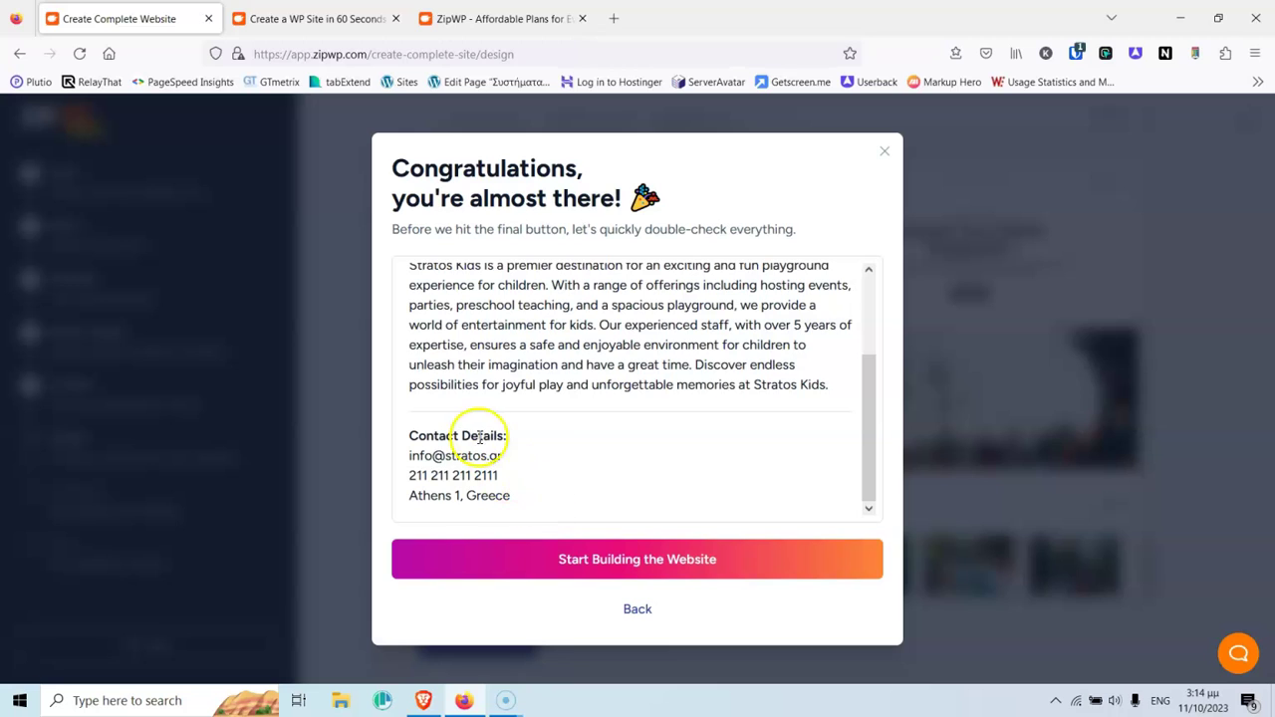
pyautogui.scroll(2, 526, 456)
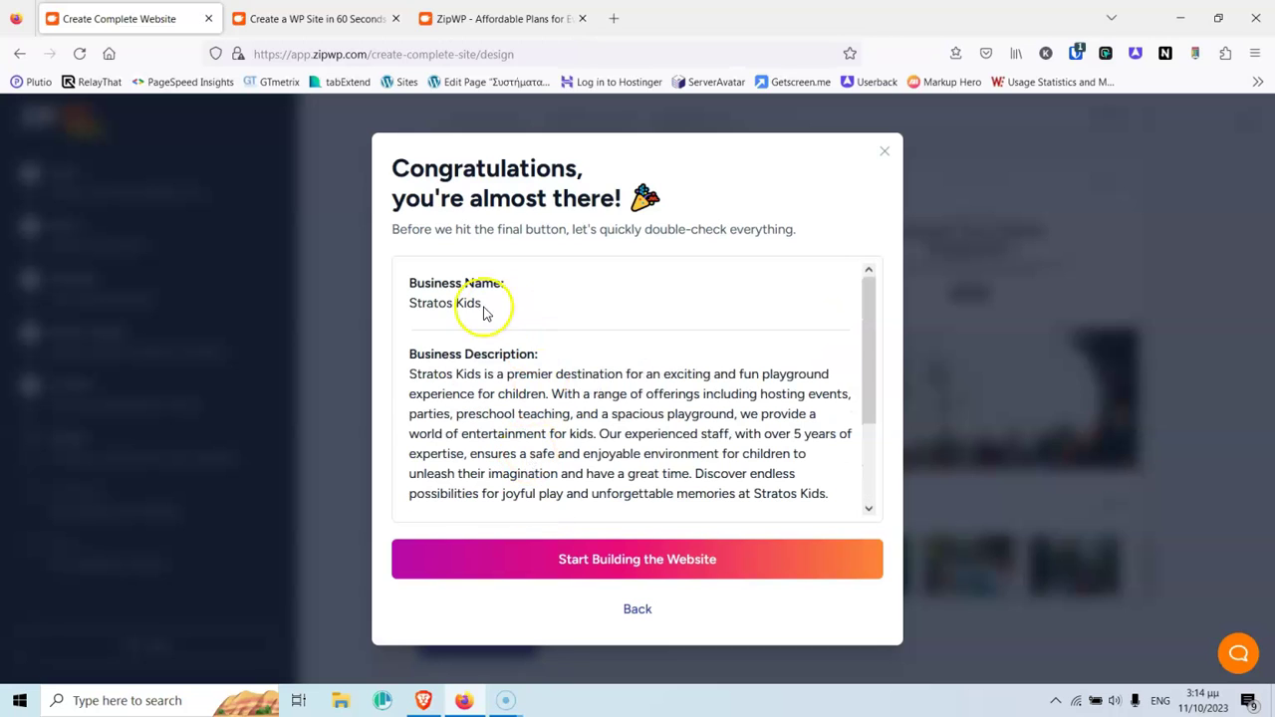
pyautogui.scroll(-2, 674, 441)
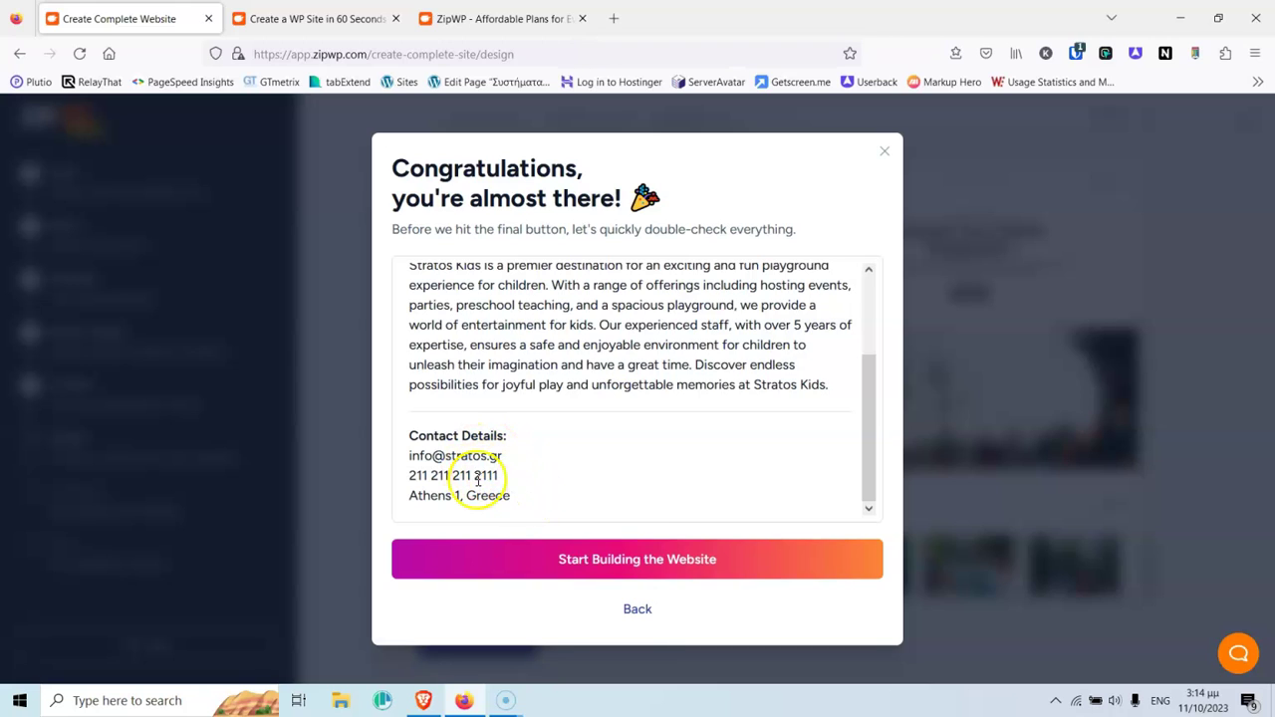
pyautogui.scroll(2, 526, 448)
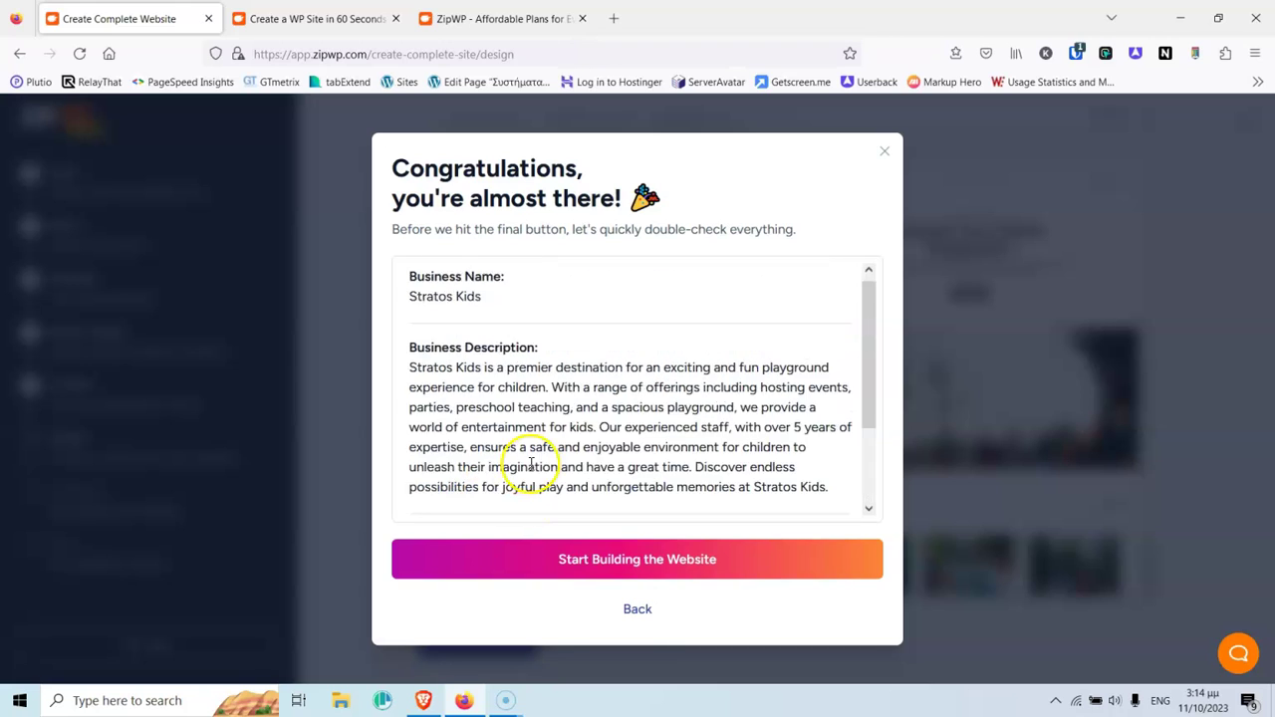
pyautogui.scroll(-2, 534, 394)
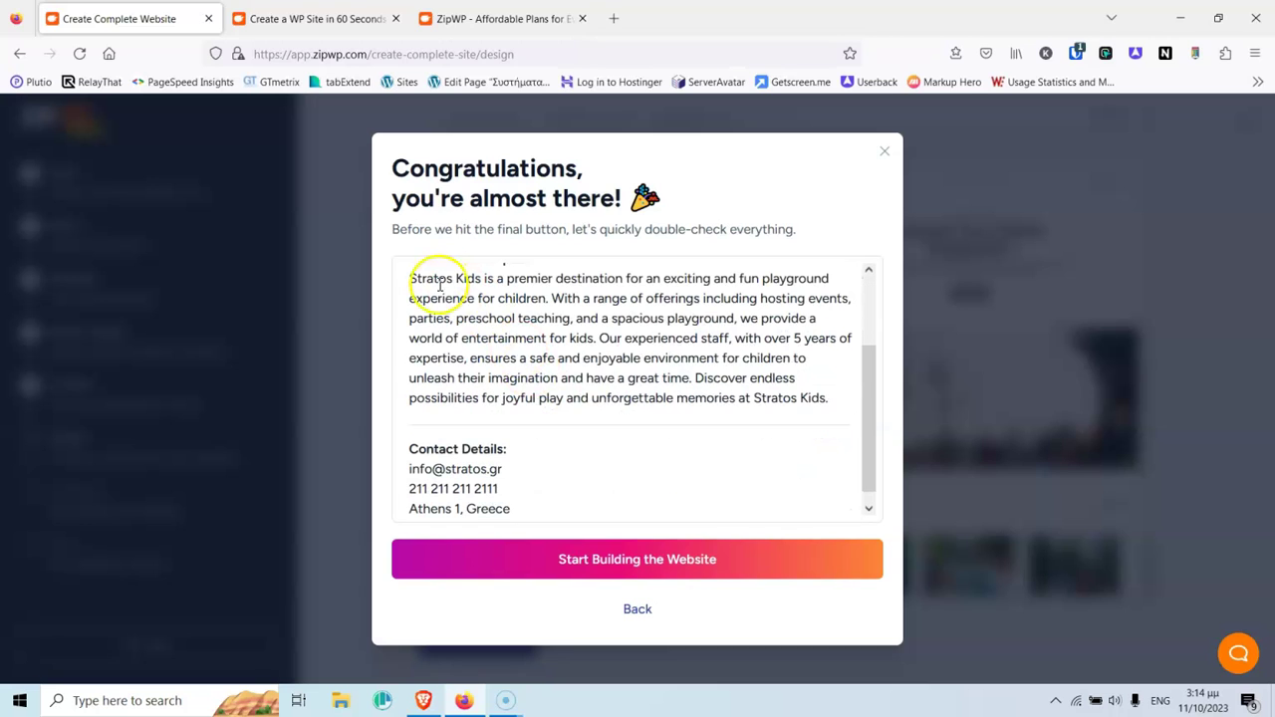
pyautogui.scroll(2, 488, 339)
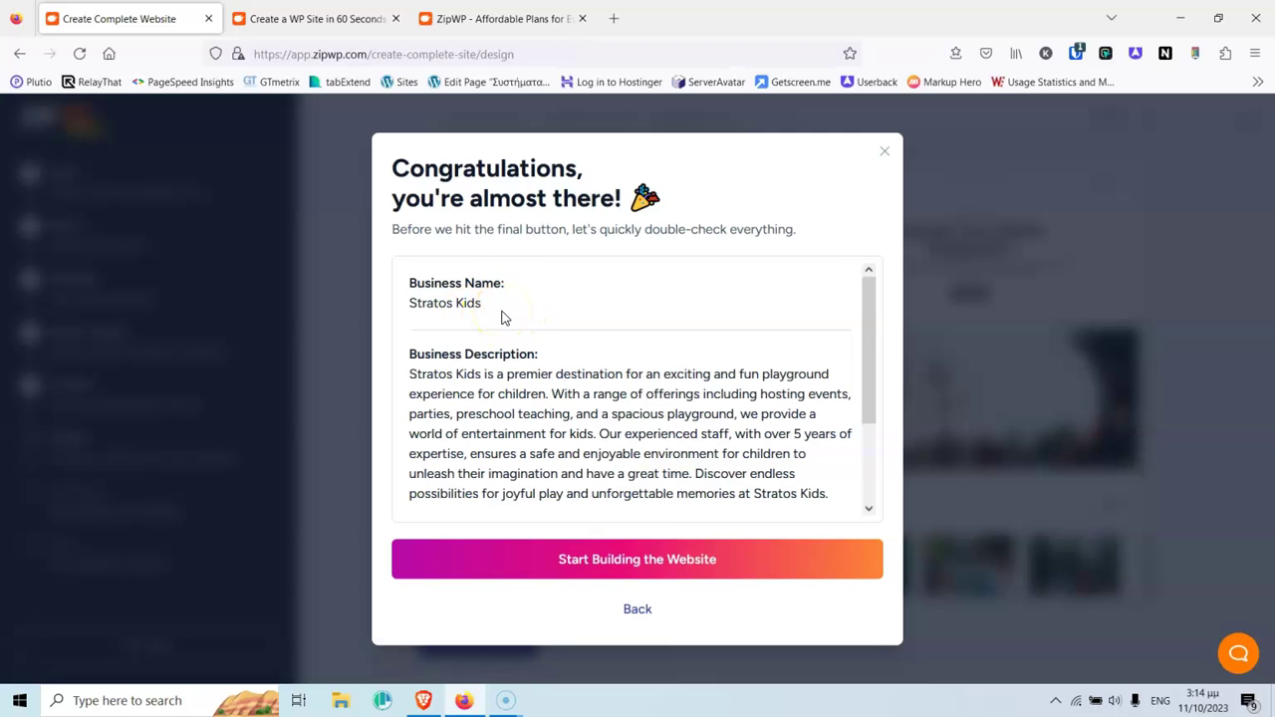
pyautogui.scroll(-2, 536, 368)
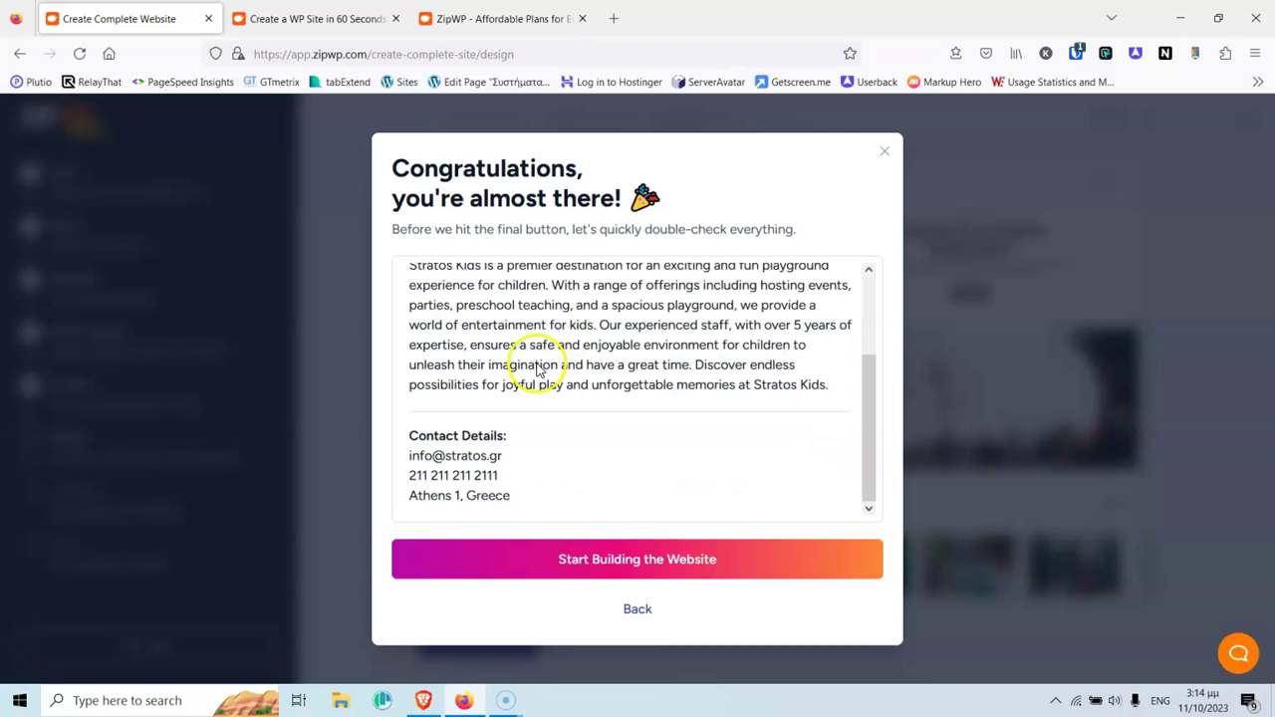
pyautogui.click(654, 562)
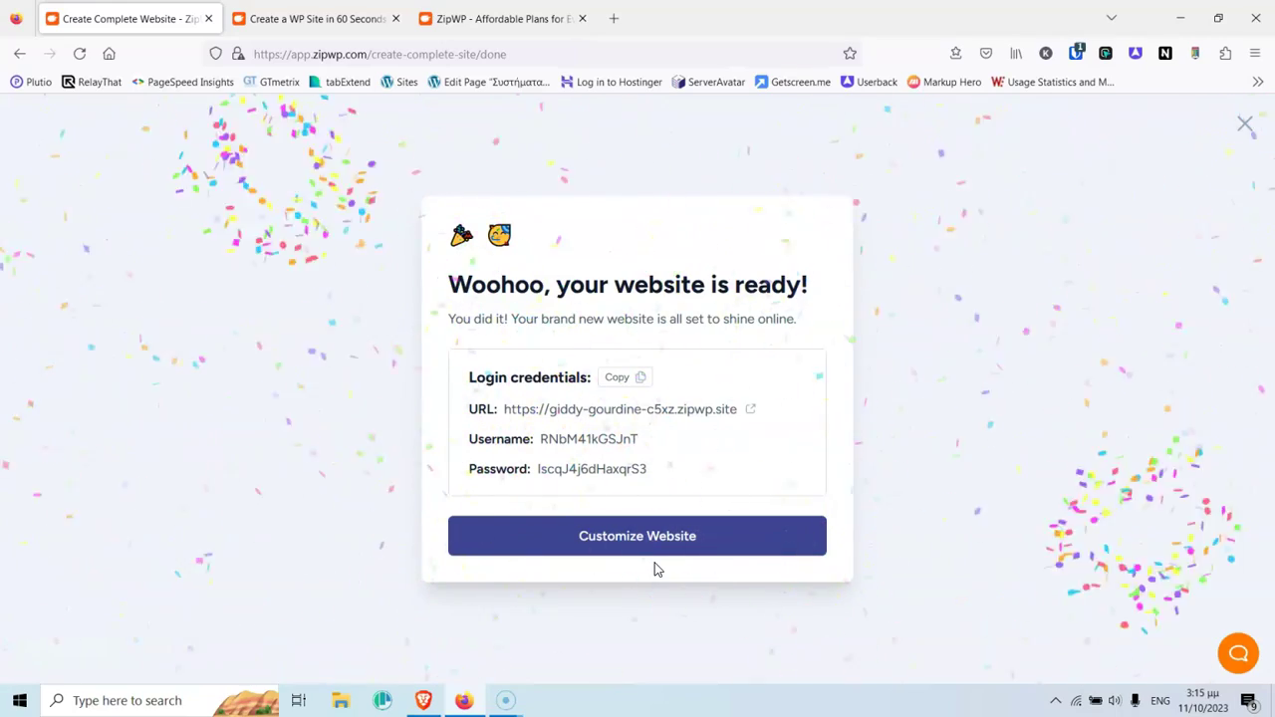
# Step: Copy the new website's login credentials and open the site for customization
pyautogui.click(622, 381)
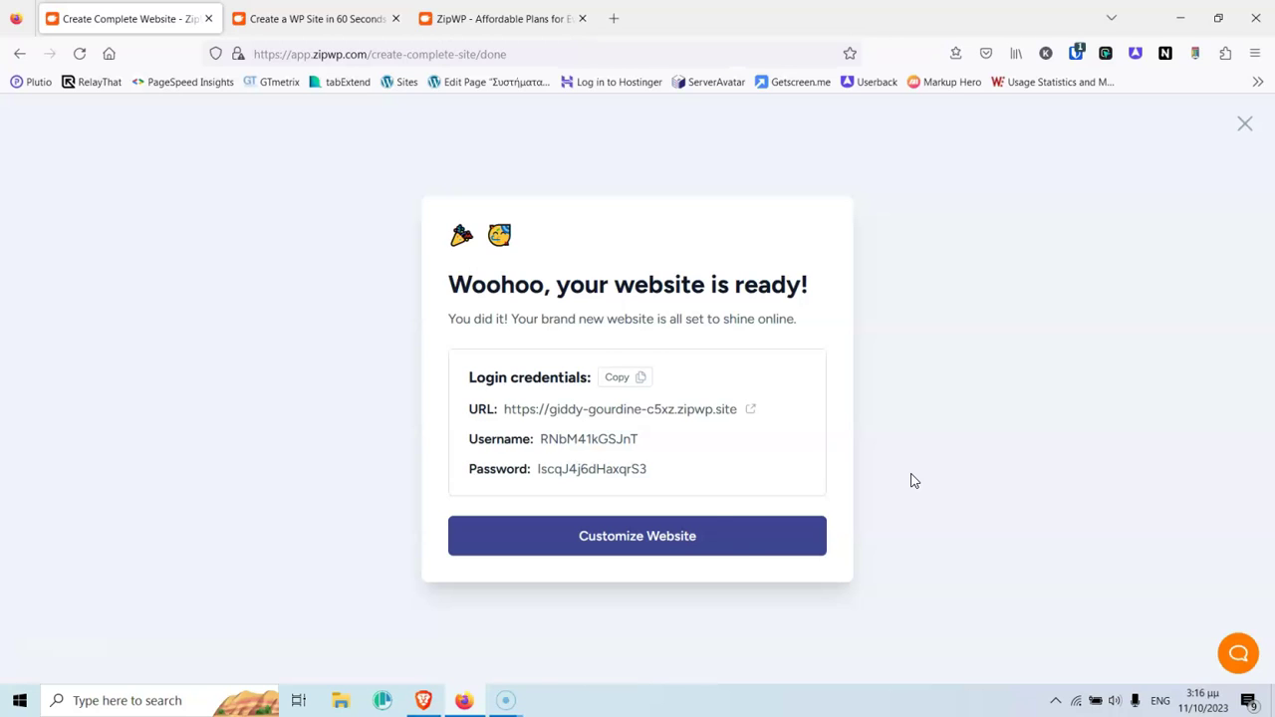
pyautogui.click(686, 535)
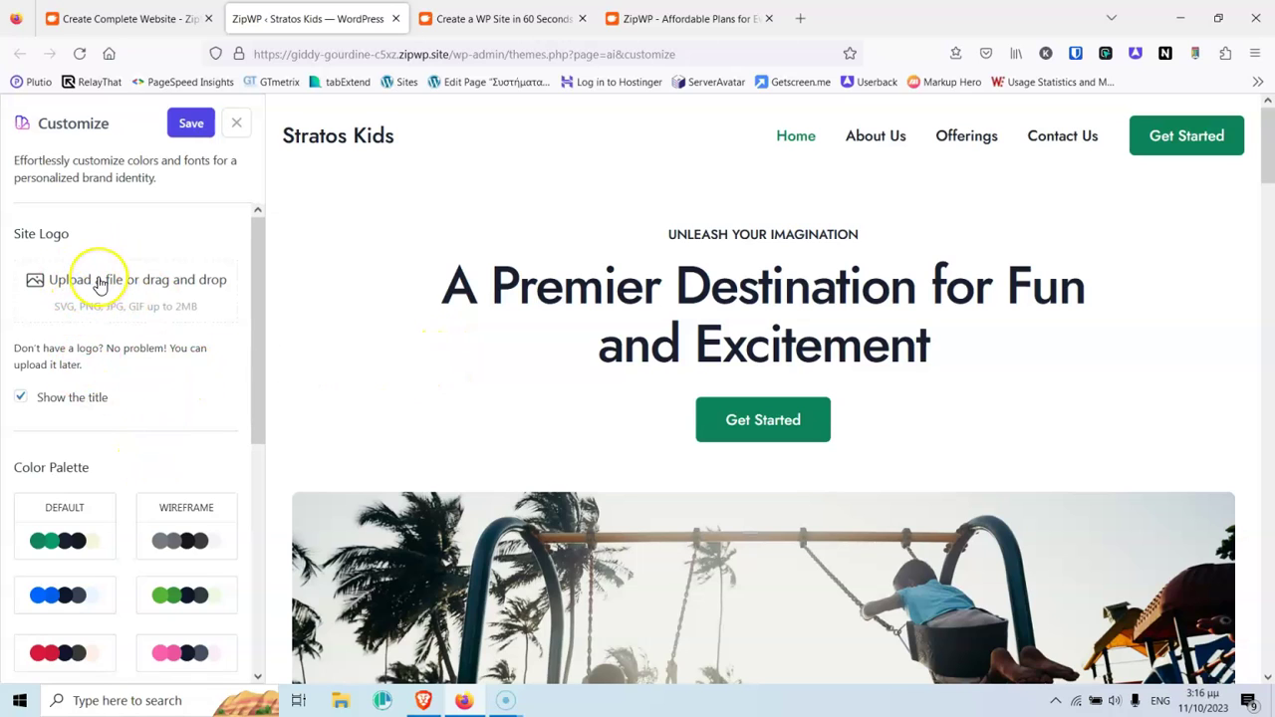
# Step: Try the red, orange, blue, amber and teal color palettes on the homepage preview
pyautogui.scroll(-2, 129, 399)
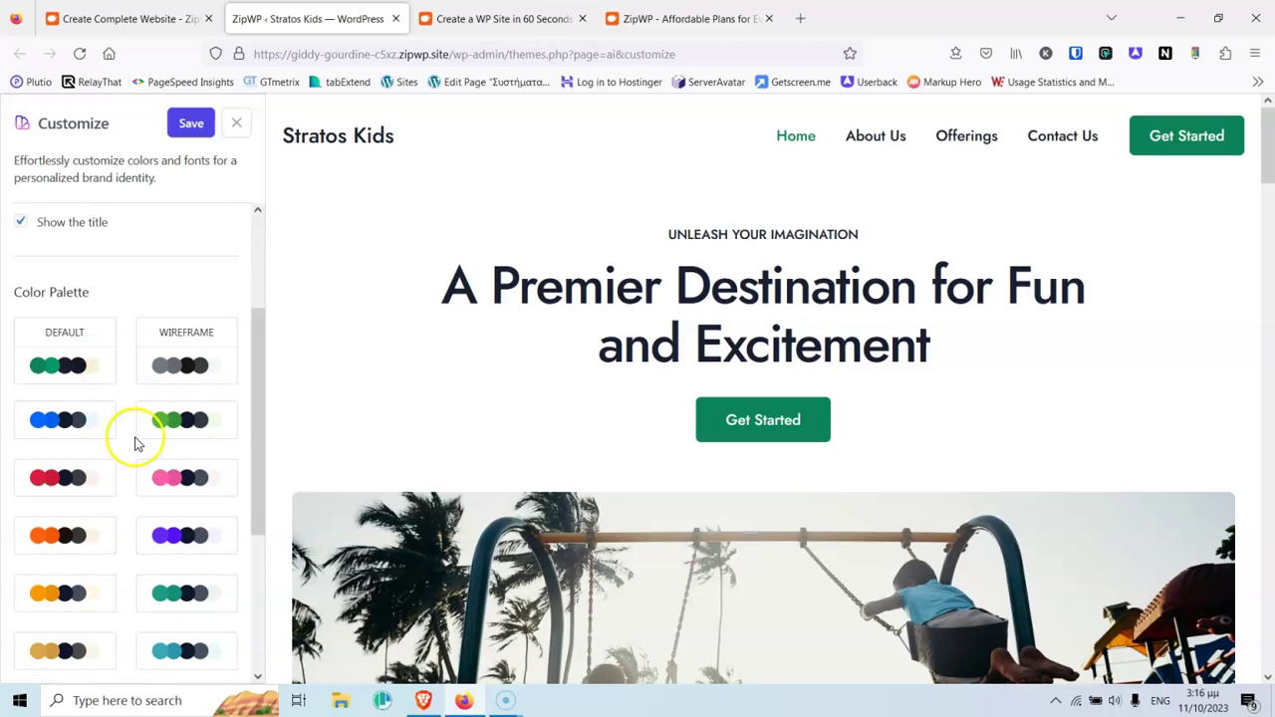
pyautogui.scroll(-1, 64, 445)
pyautogui.click(67, 404)
pyautogui.click(67, 445)
pyautogui.click(69, 337)
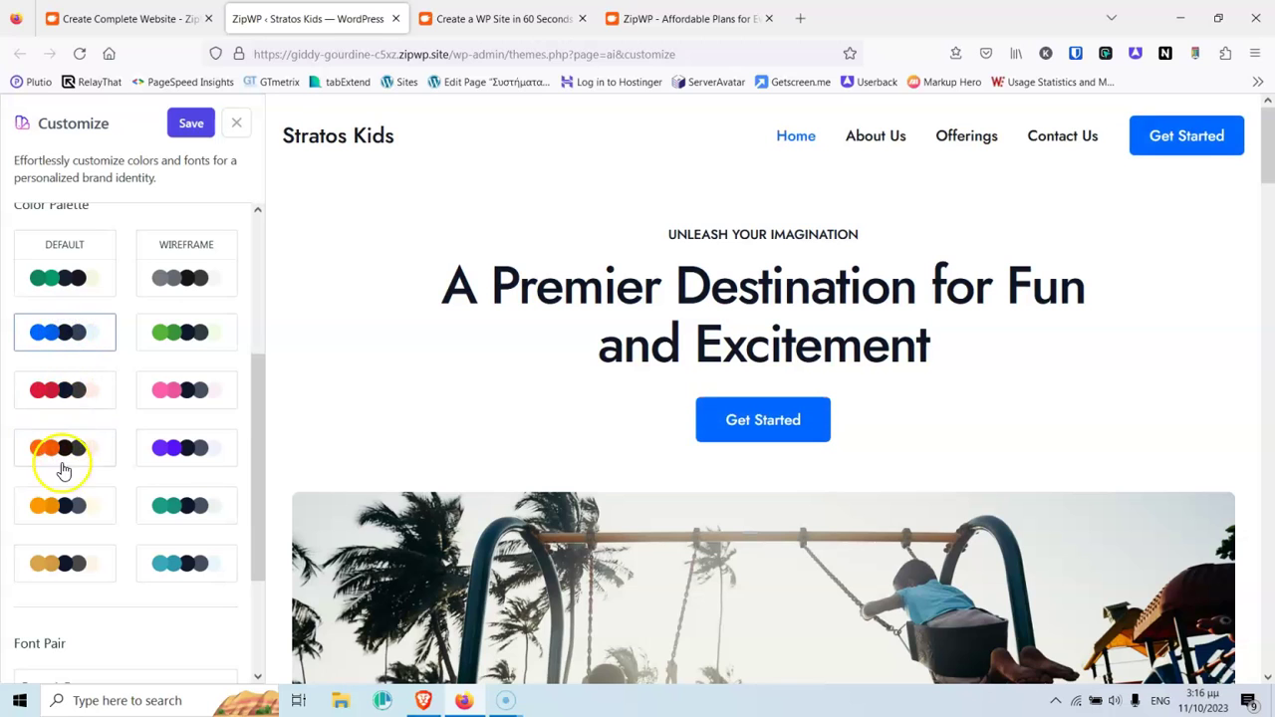
pyautogui.click(67, 505)
pyautogui.click(174, 508)
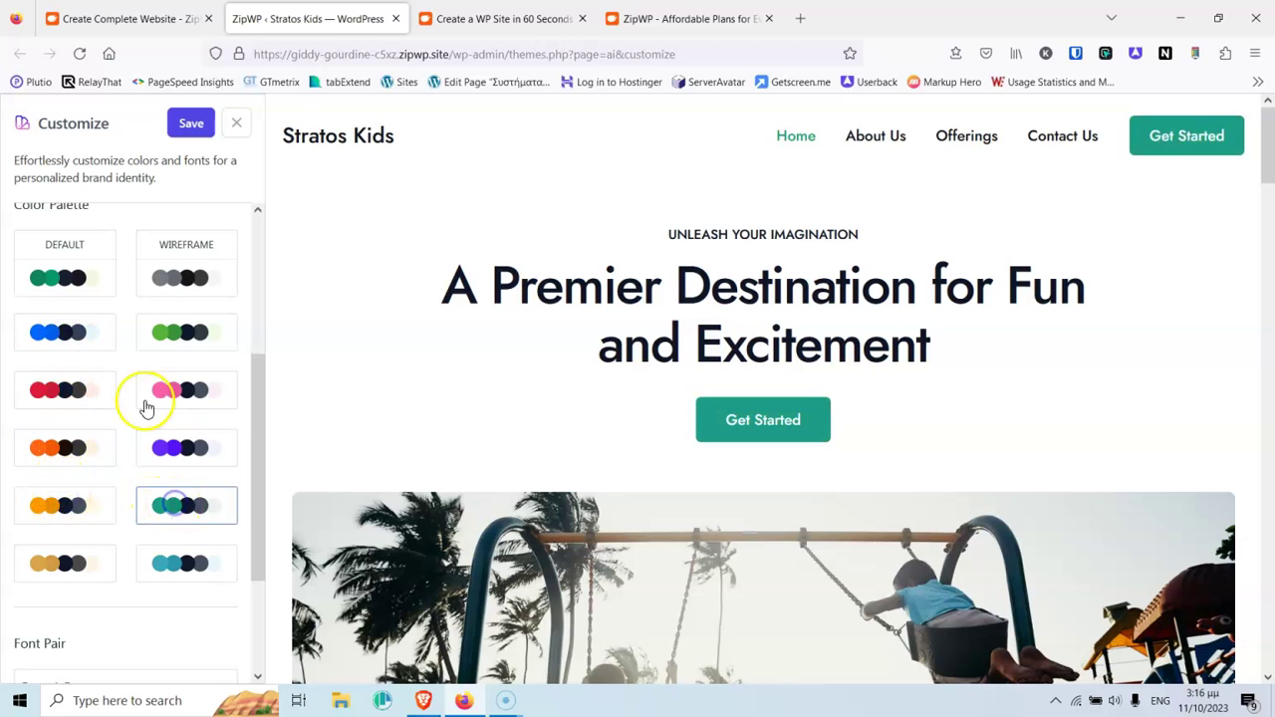
pyautogui.scroll(-10, 652, 438)
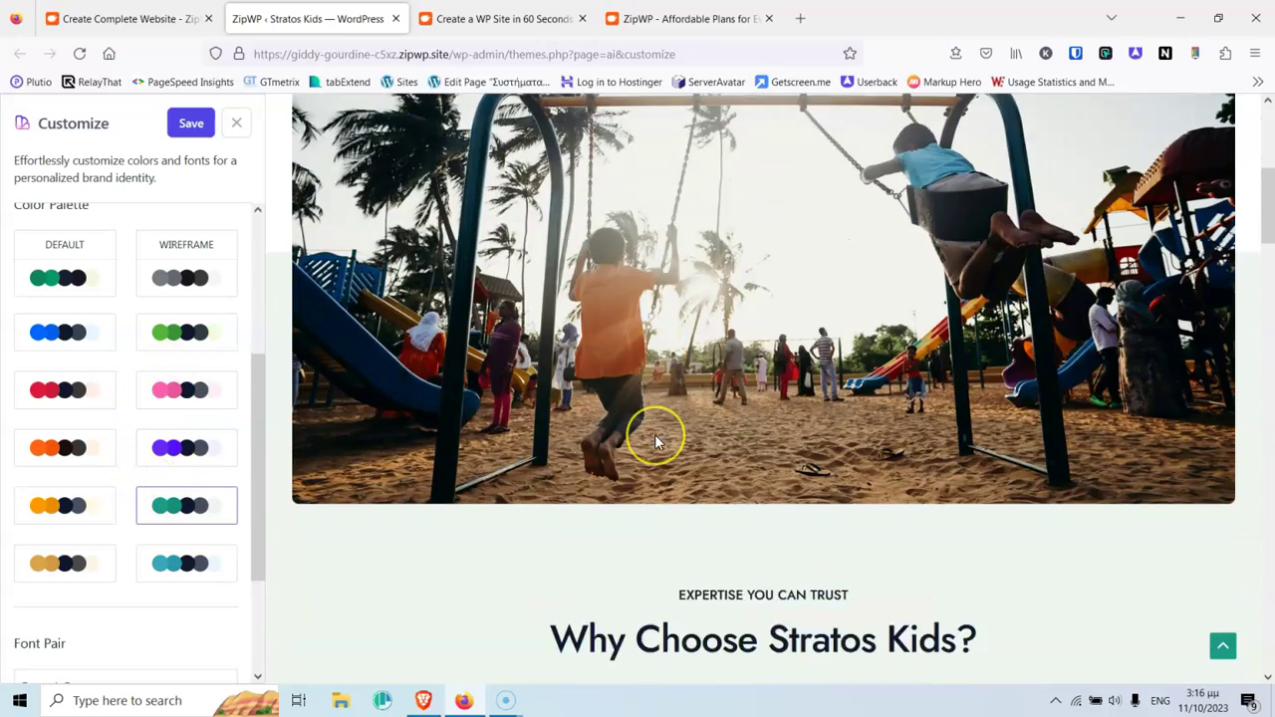
pyautogui.scroll(10, 655, 440)
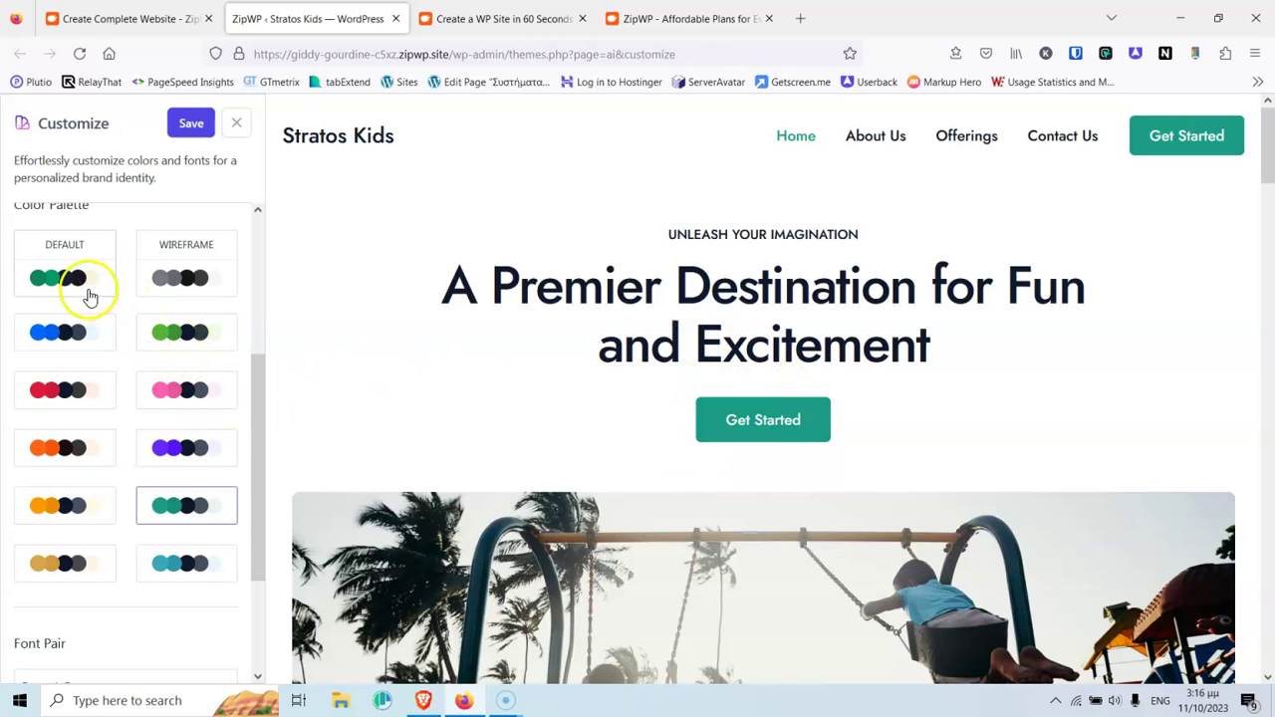
# Step: Apply the blue color palette to the site, check it across the homepage sections, and save the customization
pyautogui.click(87, 337)
pyautogui.scroll(-15, 933, 447)
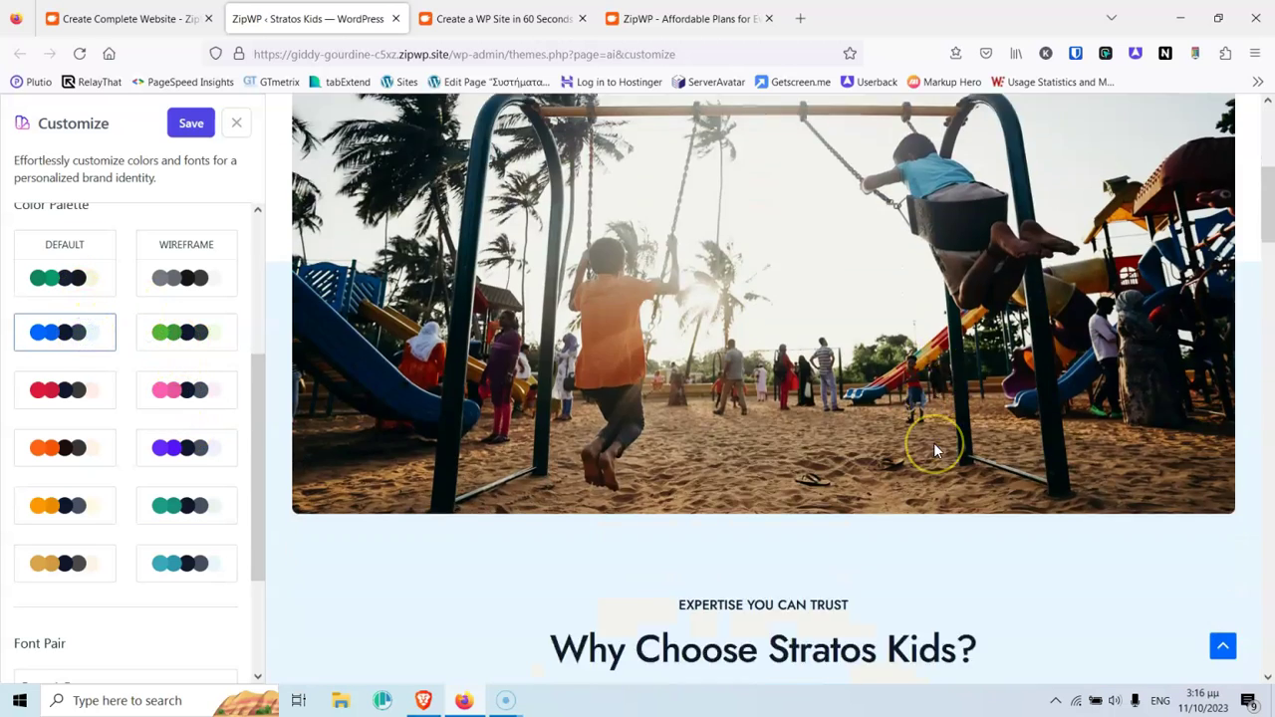
pyautogui.scroll(-4, 933, 451)
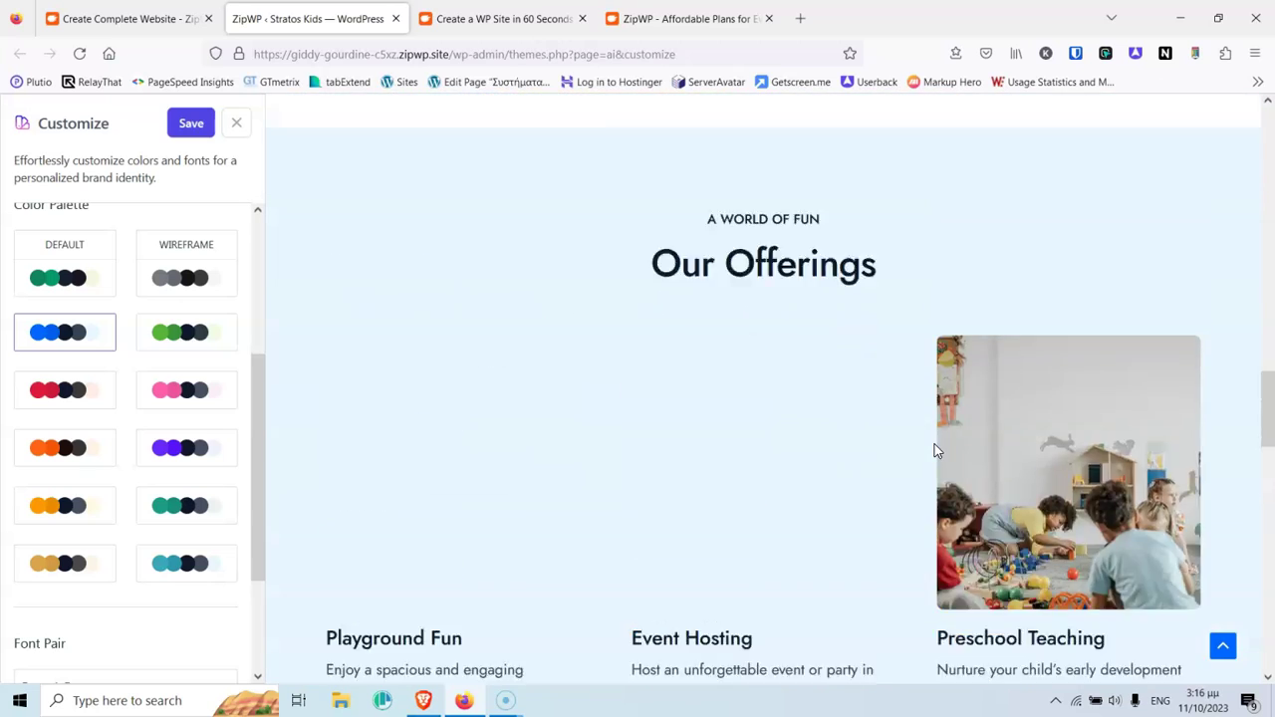
pyautogui.scroll(-12, 933, 451)
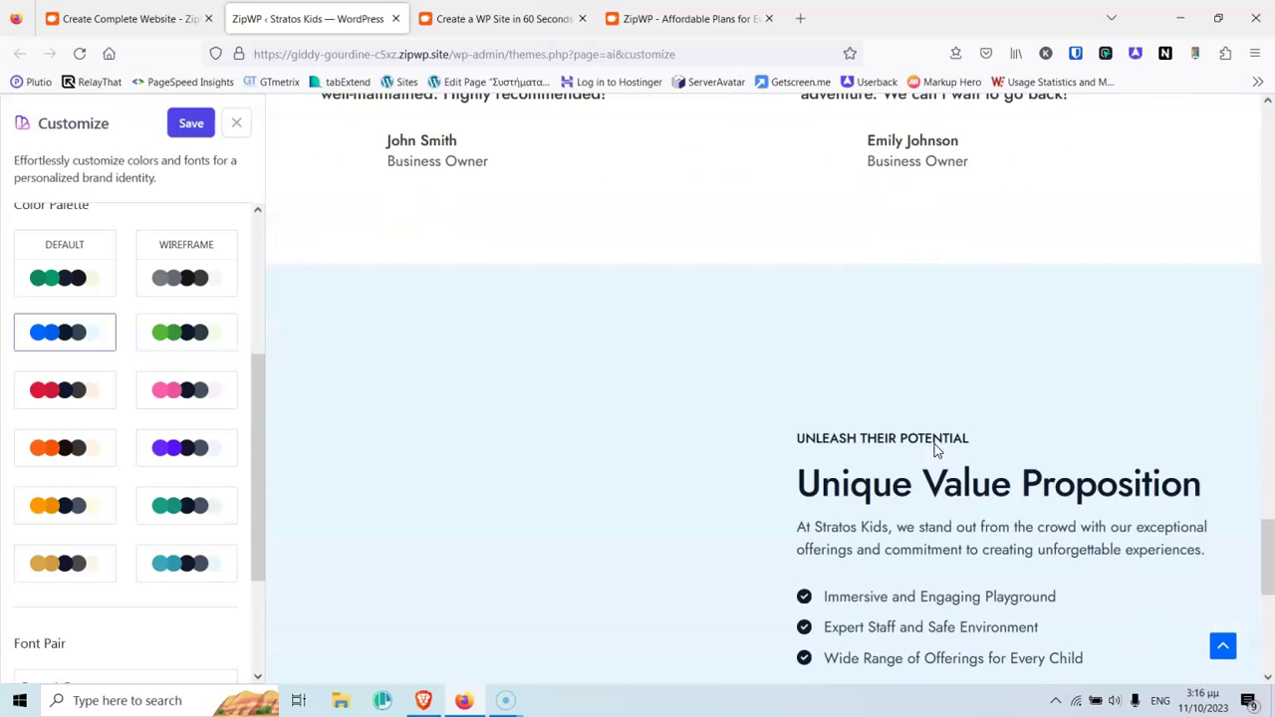
pyautogui.scroll(20, 933, 451)
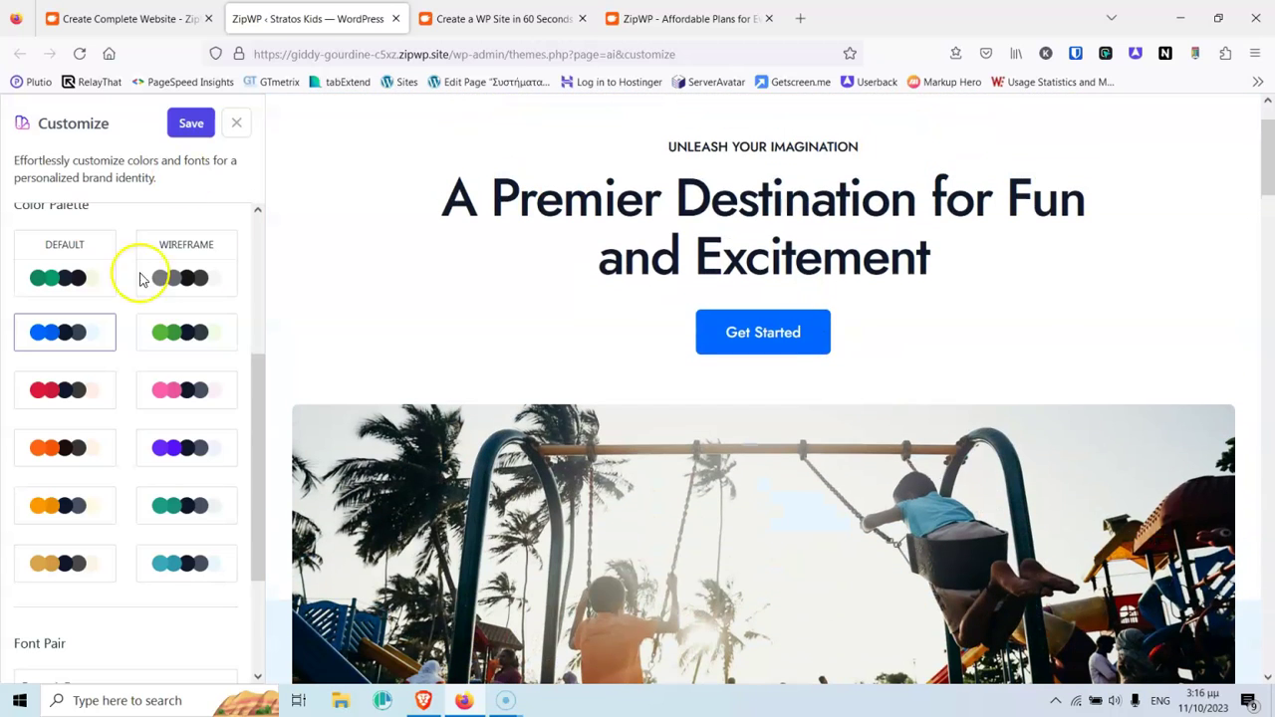
pyautogui.click(188, 134)
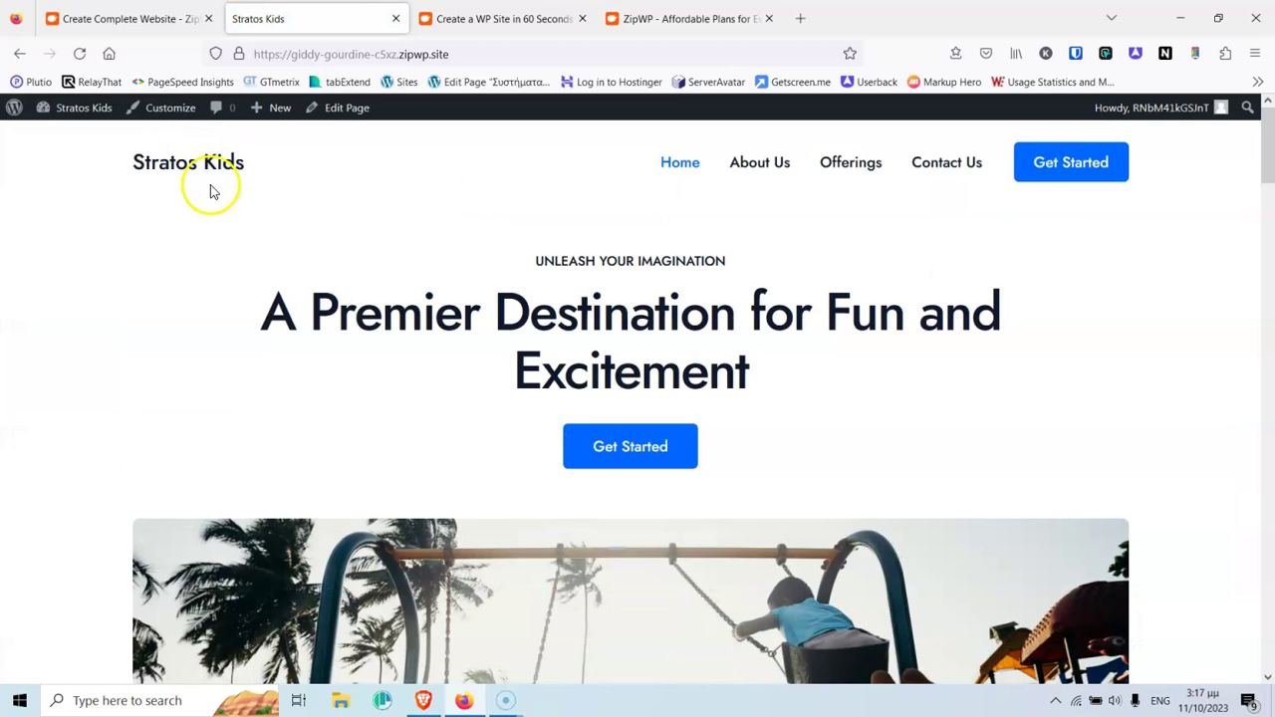
# Step: Review the published homepage from the hero image through Why Choose Stratos Kids, About Stratos Kids and Our Offerings
pyautogui.scroll(-8, 409, 346)
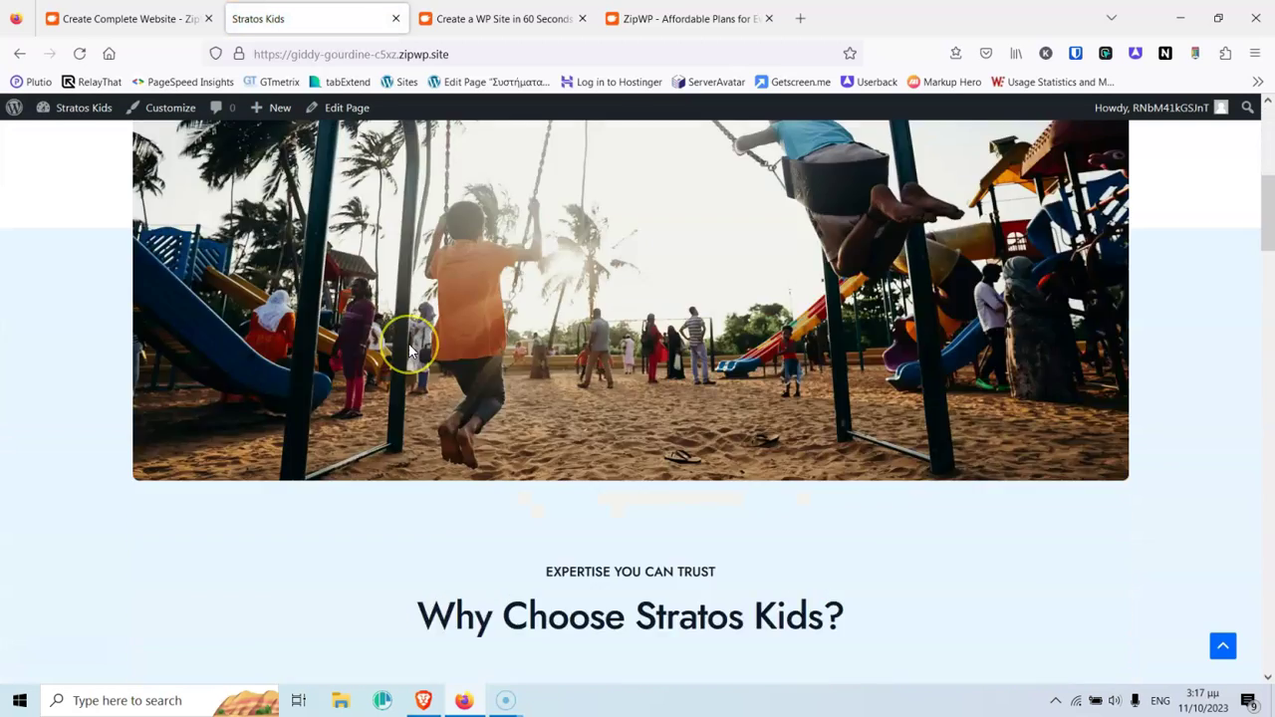
pyautogui.scroll(-3, 409, 350)
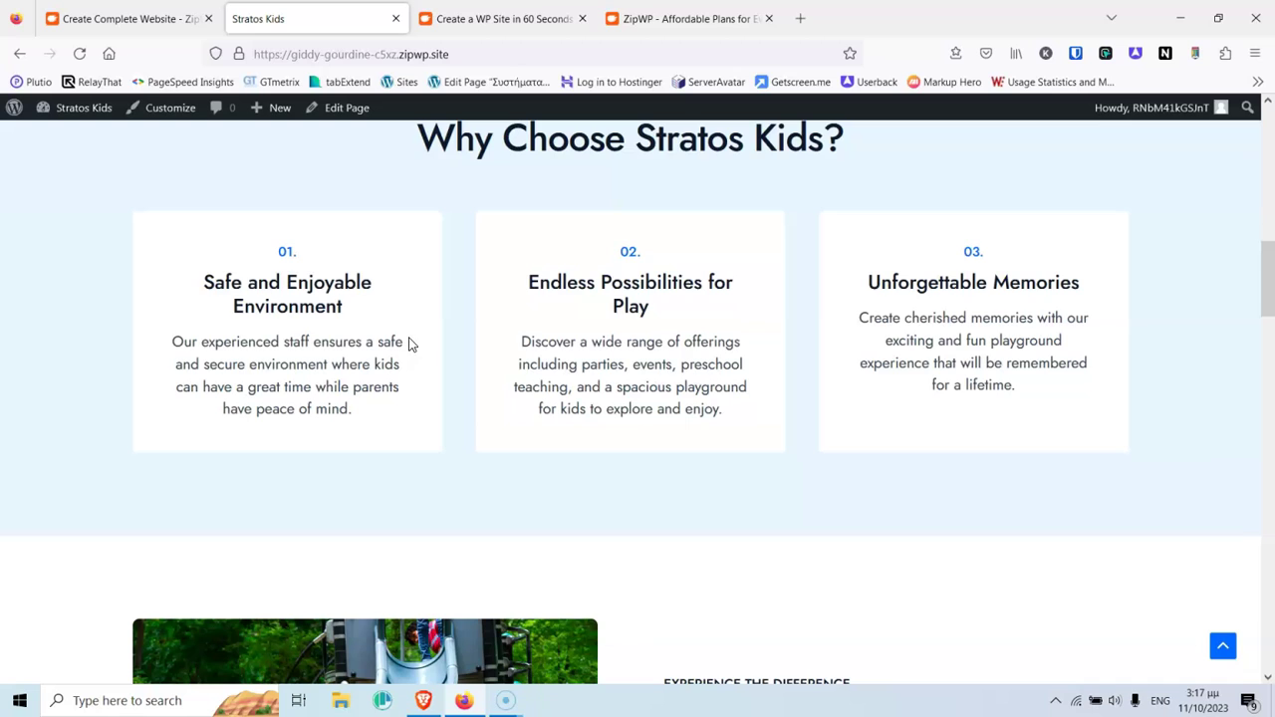
pyautogui.scroll(2, 416, 299)
pyautogui.click(425, 237)
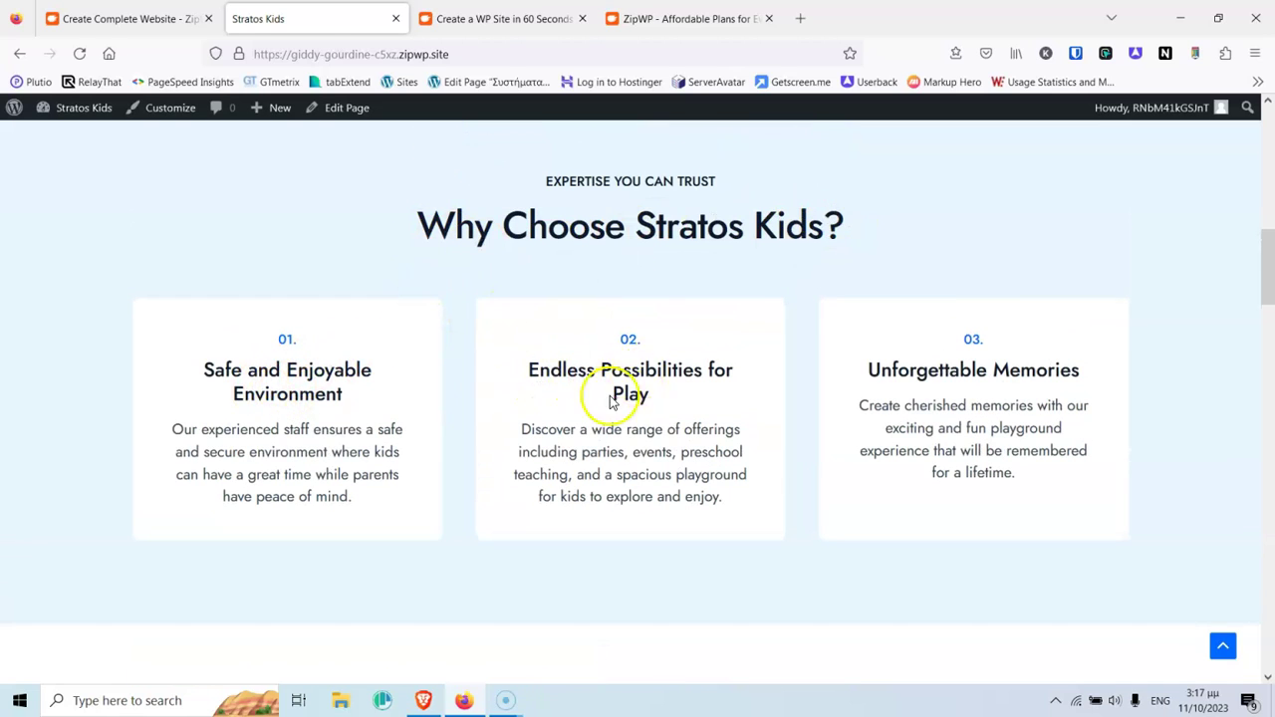
pyautogui.scroll(-8, 1007, 372)
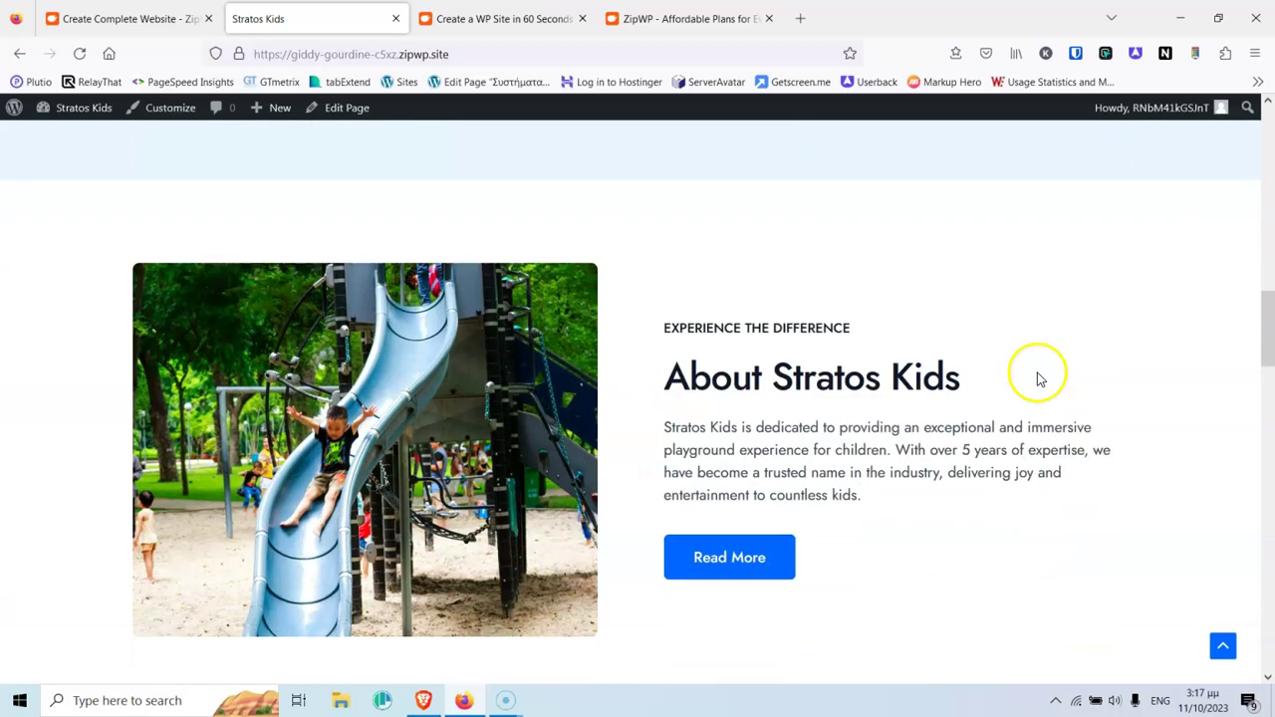
pyautogui.scroll(-3, 1008, 370)
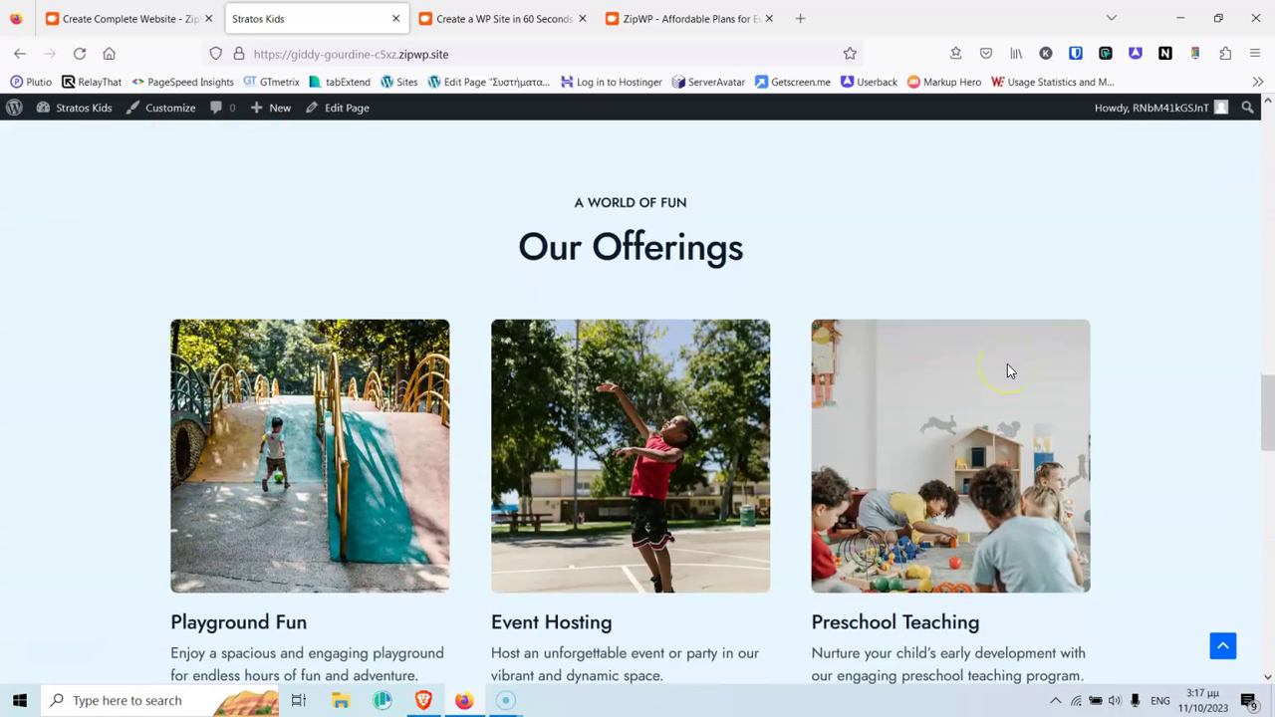
pyautogui.scroll(-2, 828, 388)
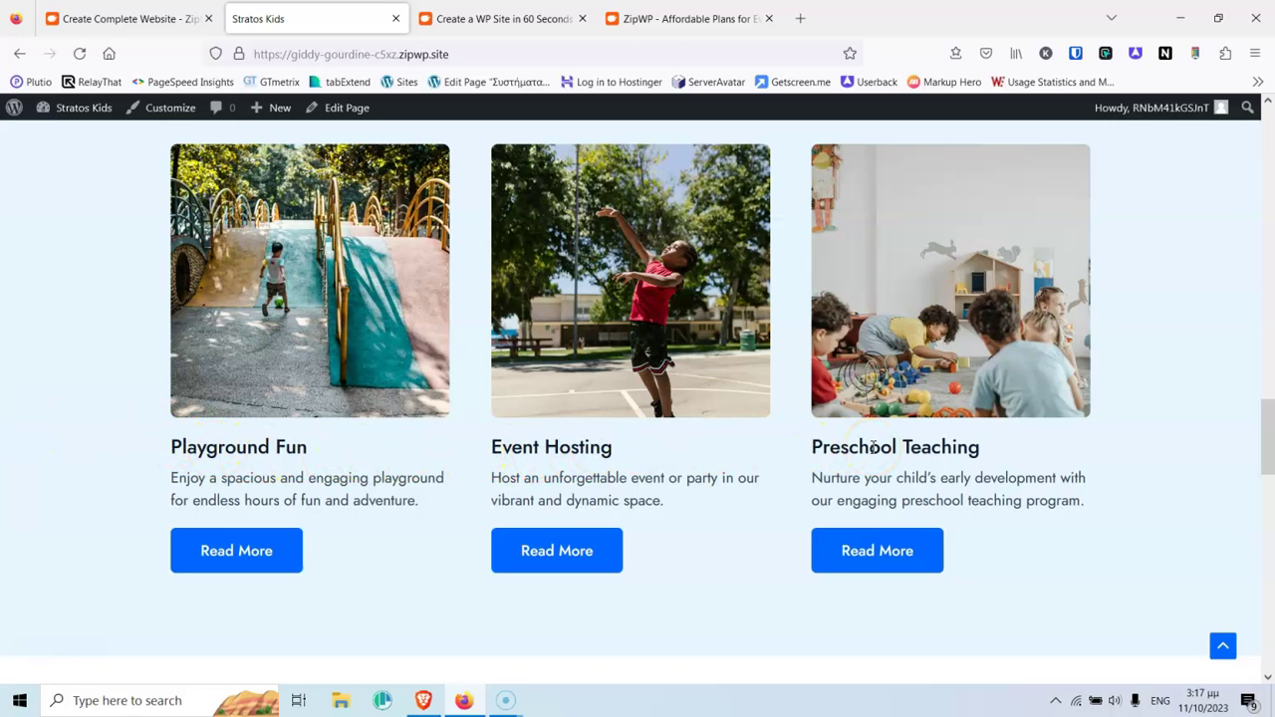
# Step: Review the homepage's Testimonials and Unique Value Proposition sections, and return to the start of the page
pyautogui.scroll(-4, 873, 449)
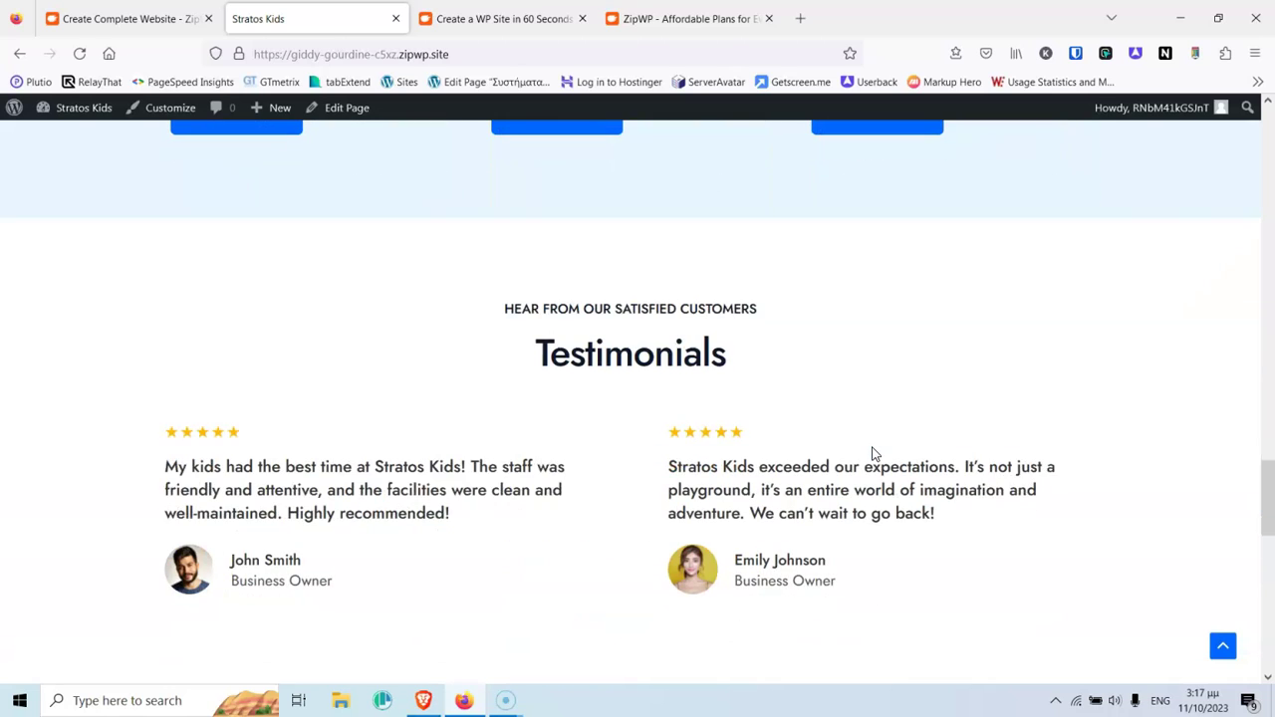
pyautogui.scroll(-2, 873, 453)
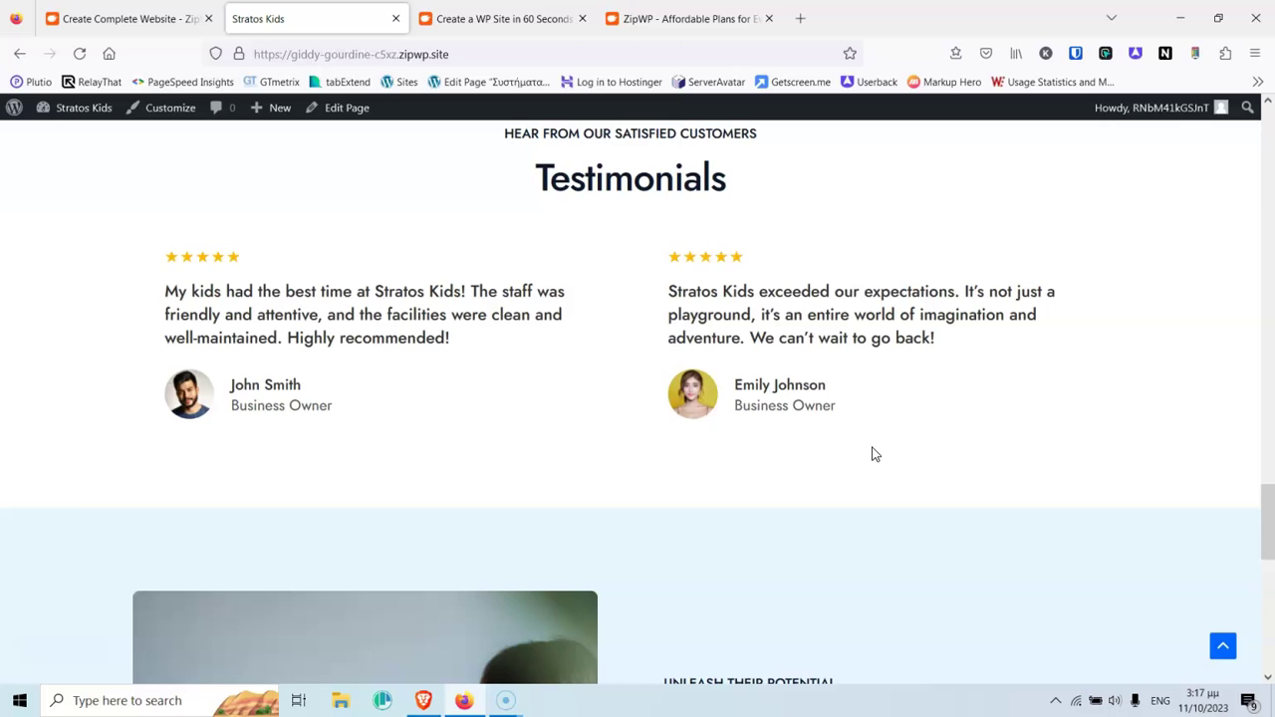
pyautogui.scroll(-2, 872, 454)
pyautogui.click(926, 485)
pyautogui.scroll(-3, 926, 488)
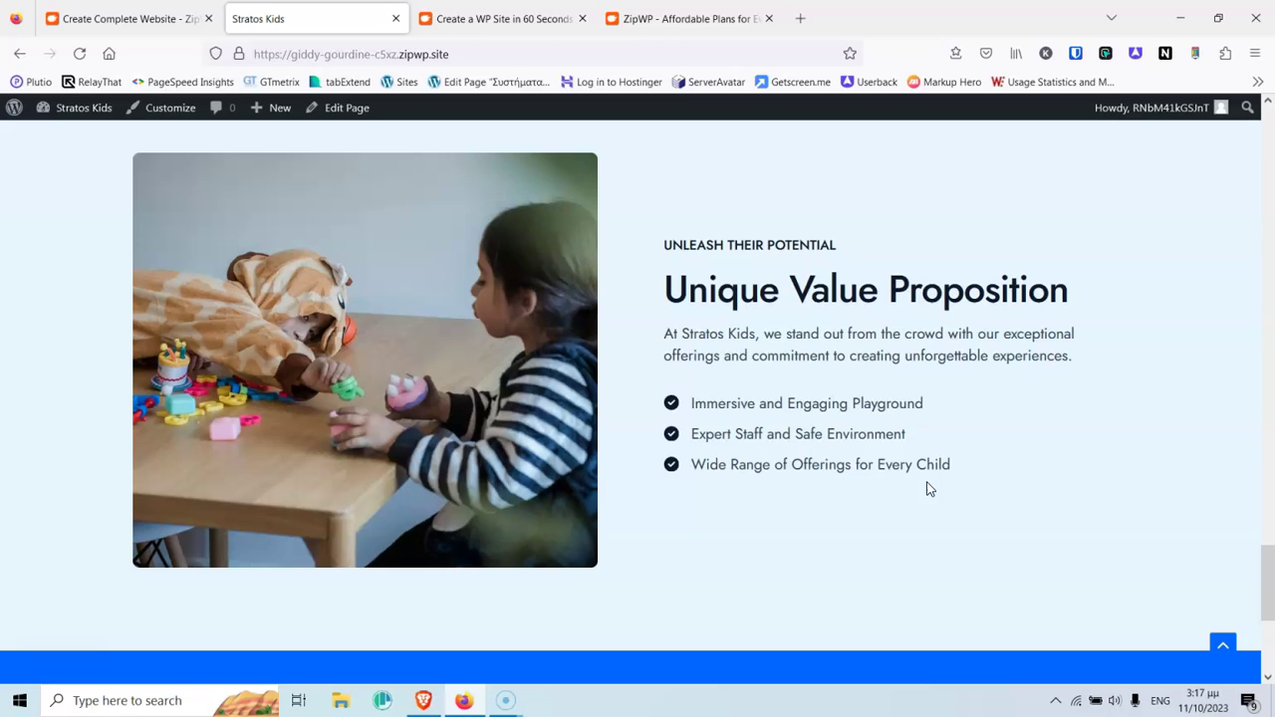
pyautogui.scroll(15, 926, 488)
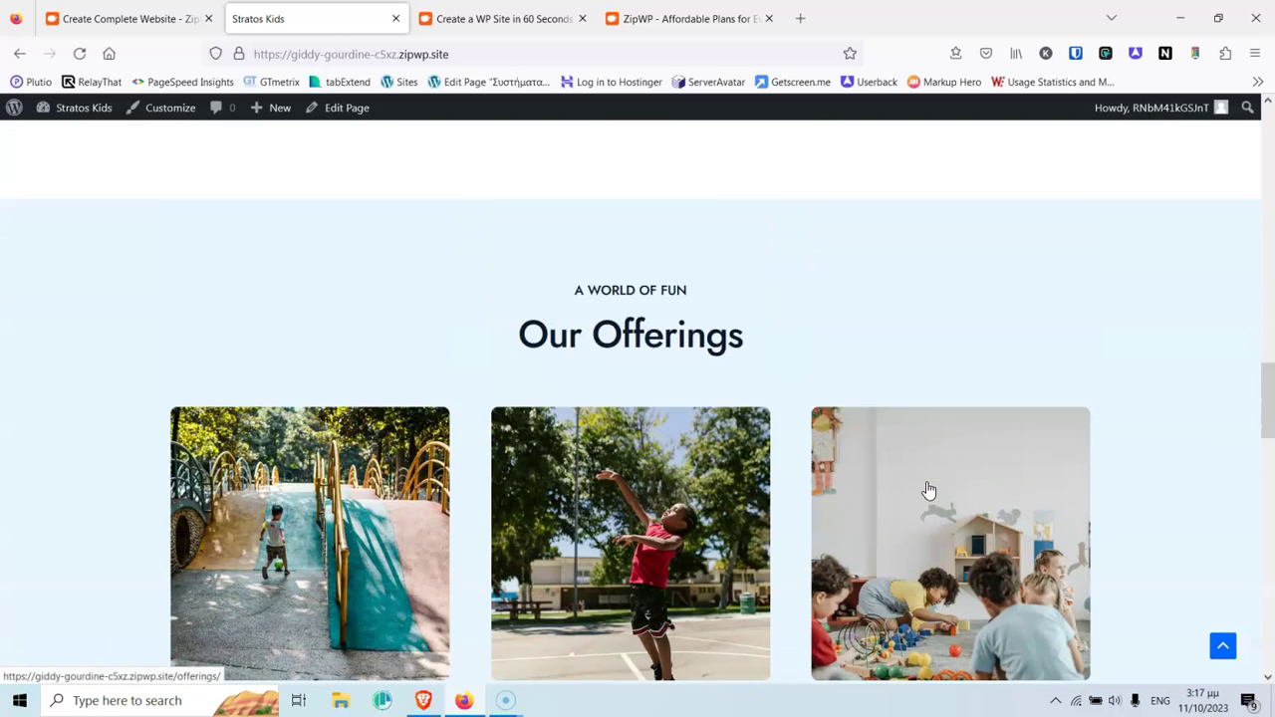
pyautogui.scroll(5, 927, 488)
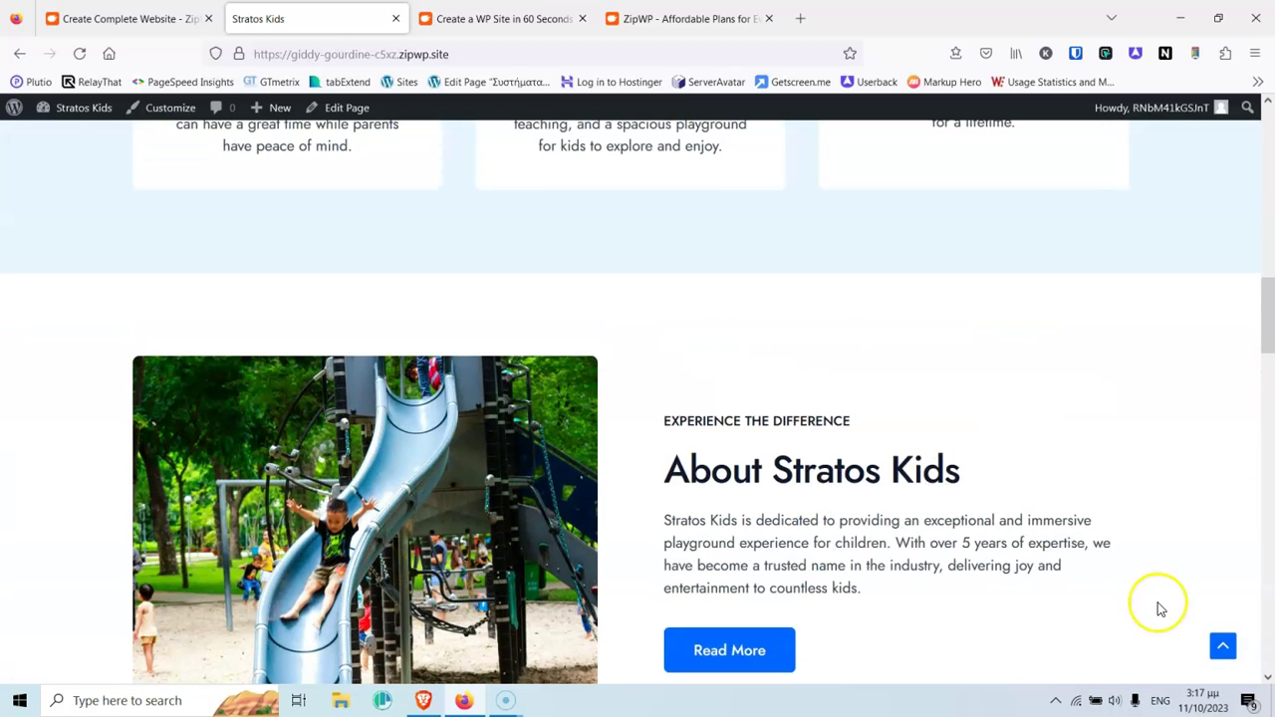
pyautogui.scroll(5, 1160, 609)
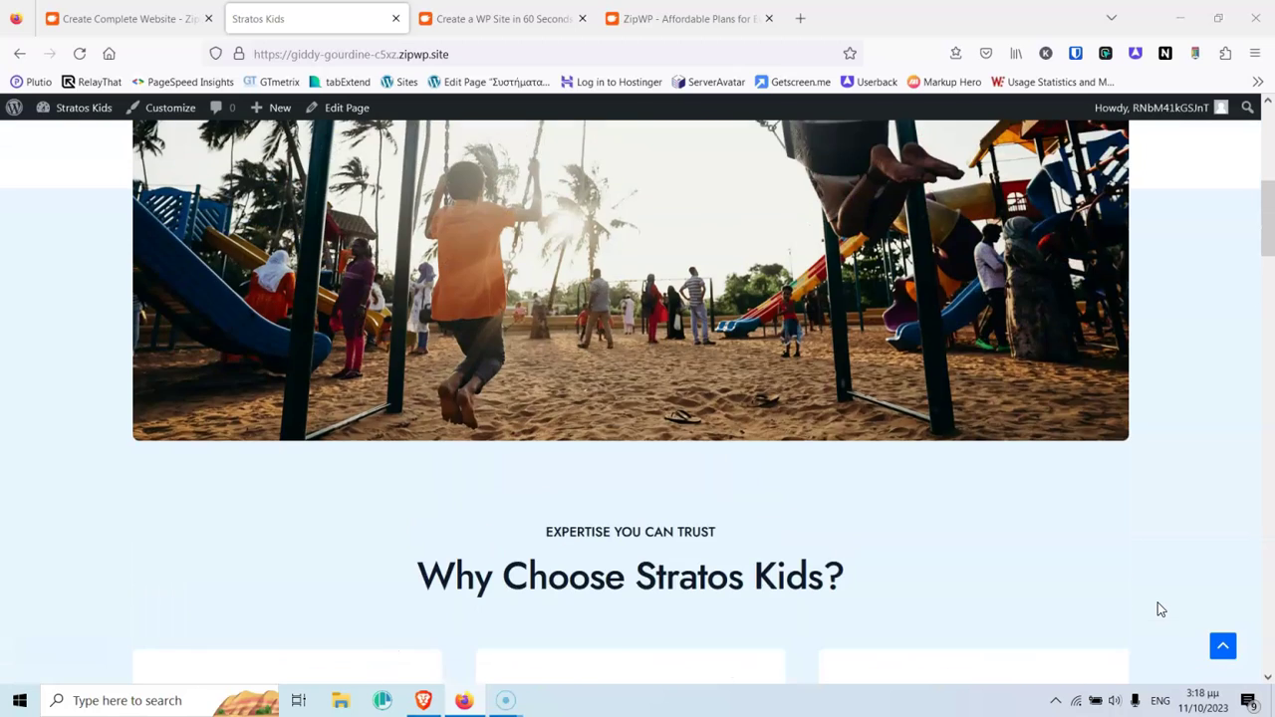
pyautogui.scroll(5, 1161, 609)
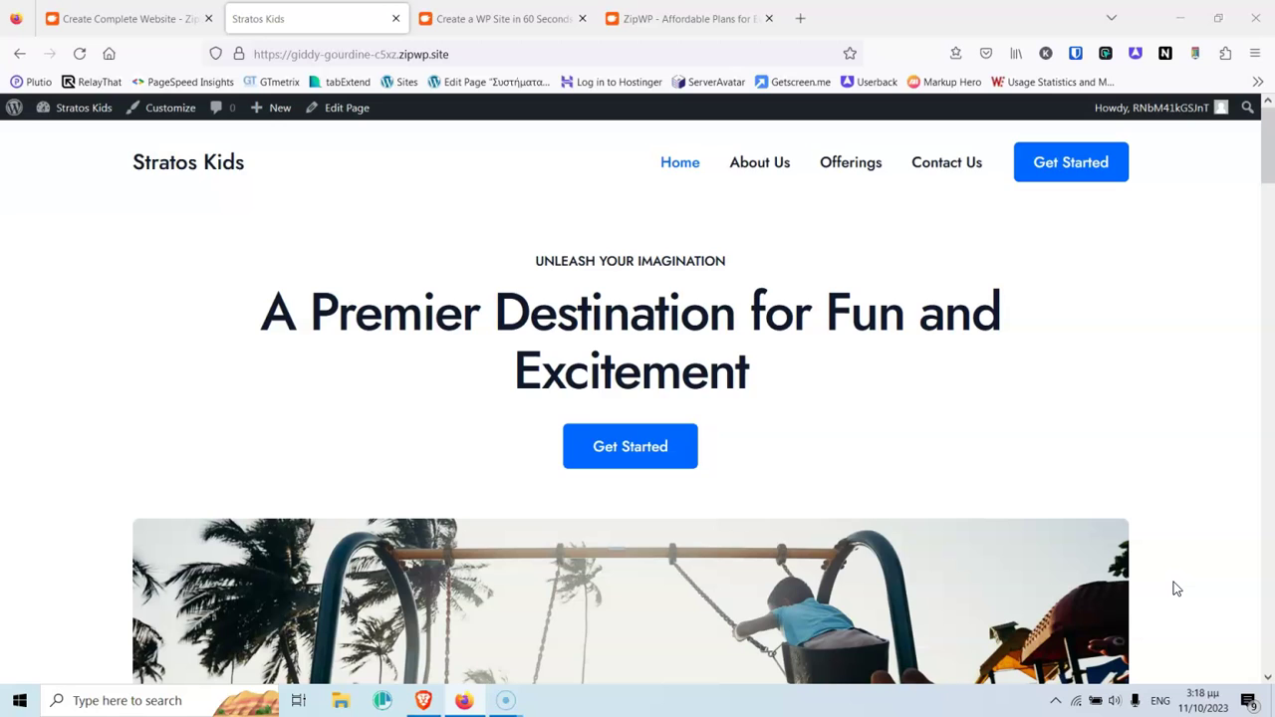
# Step: Open the About Us page and review its content down to the Join the Fun Today section
pyautogui.click(755, 164)
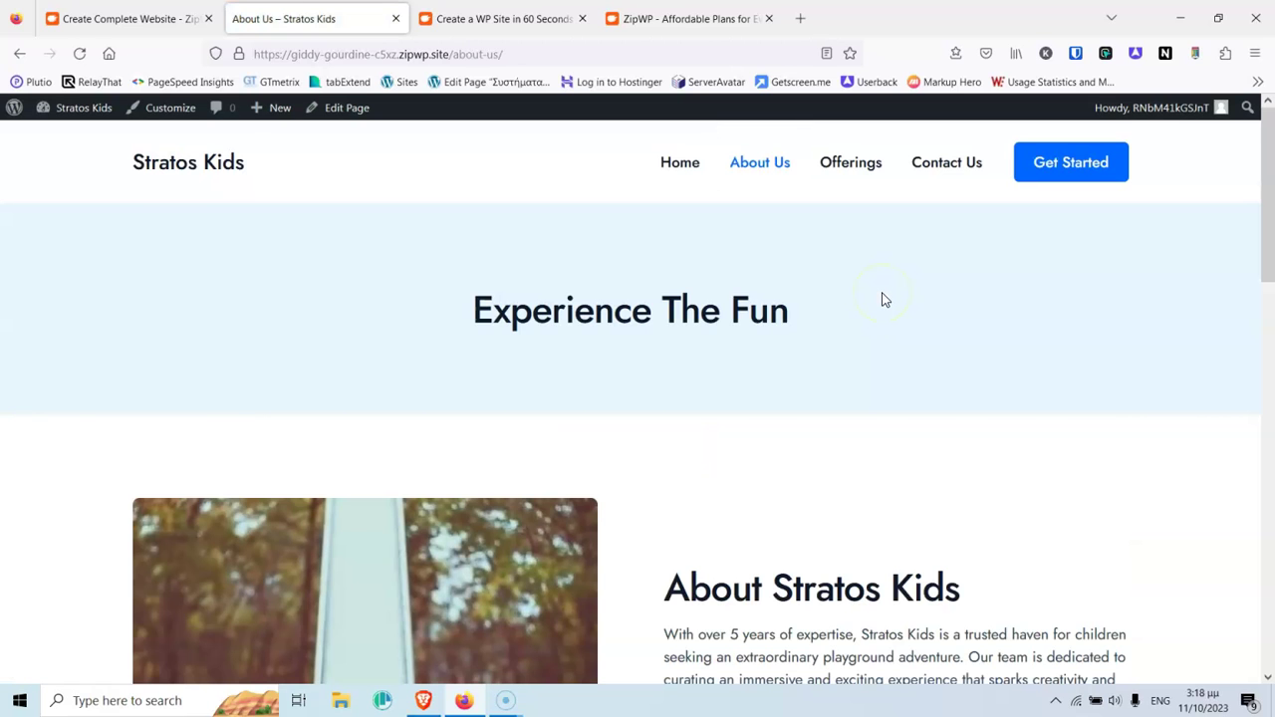
pyautogui.scroll(-7, 884, 298)
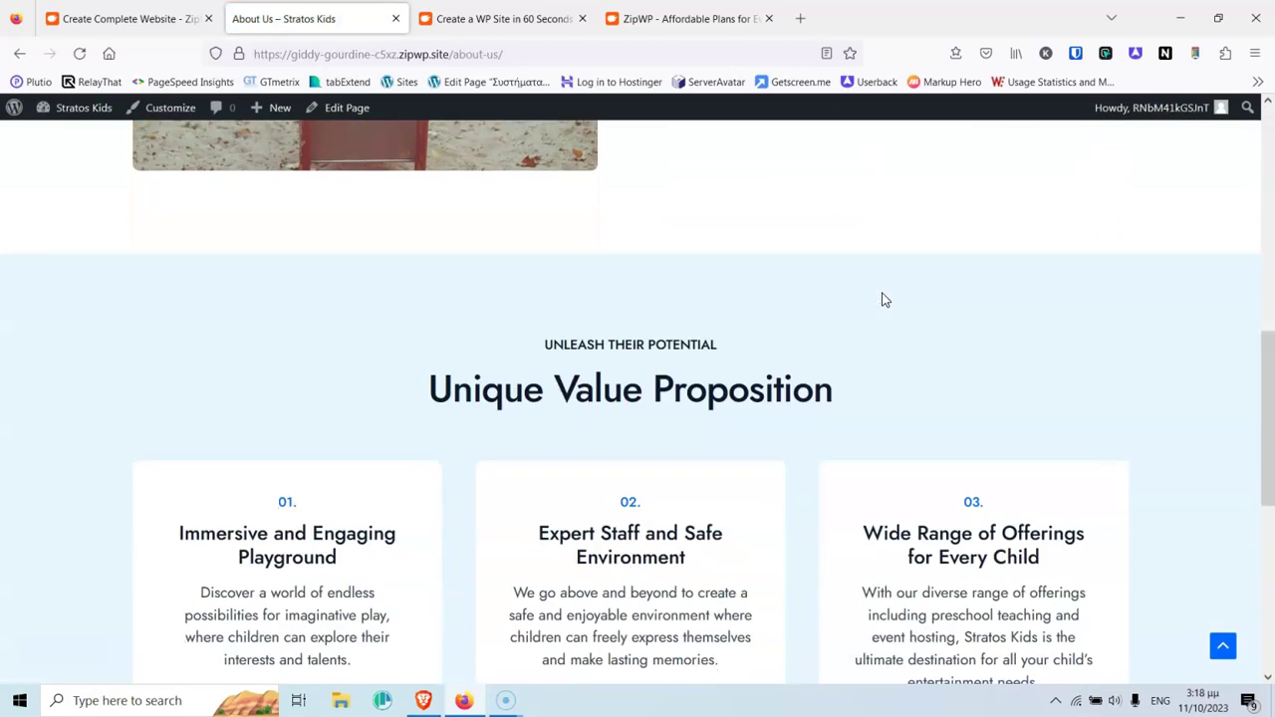
pyautogui.scroll(-3, 884, 299)
pyautogui.scroll(-3, 883, 299)
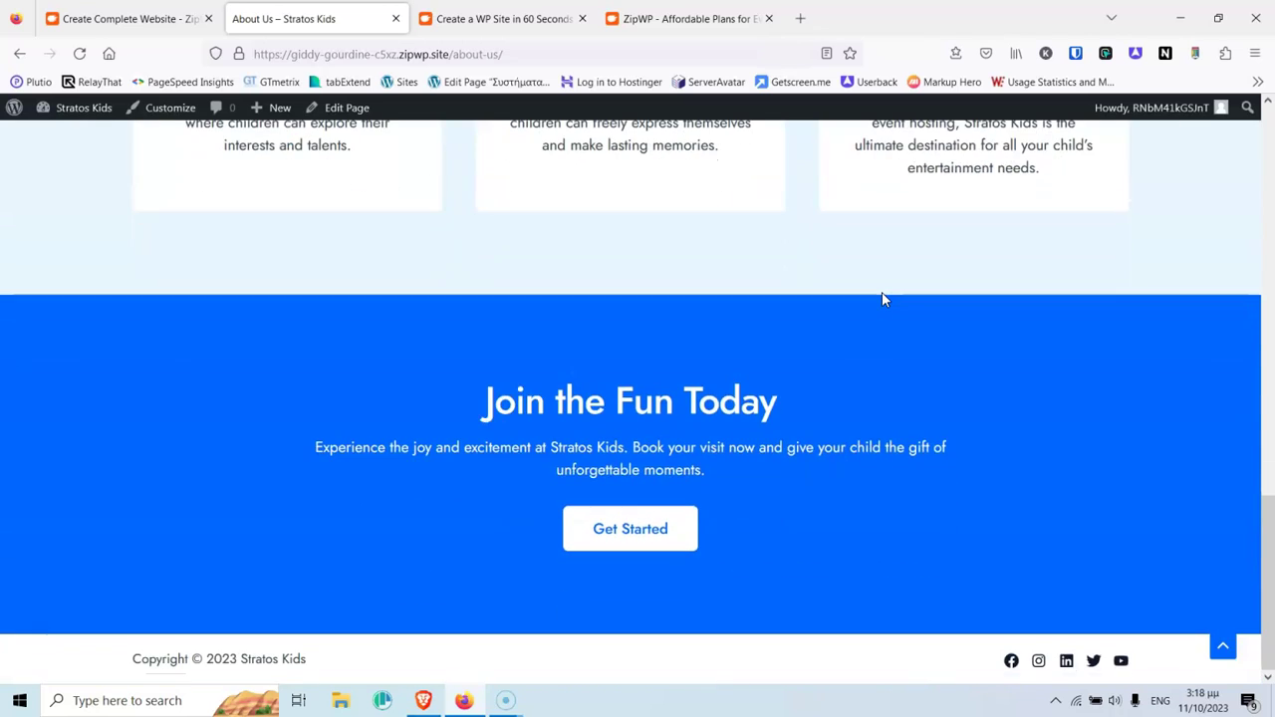
pyautogui.scroll(10, 842, 347)
pyautogui.scroll(-5, 843, 346)
pyautogui.scroll(-4, 843, 343)
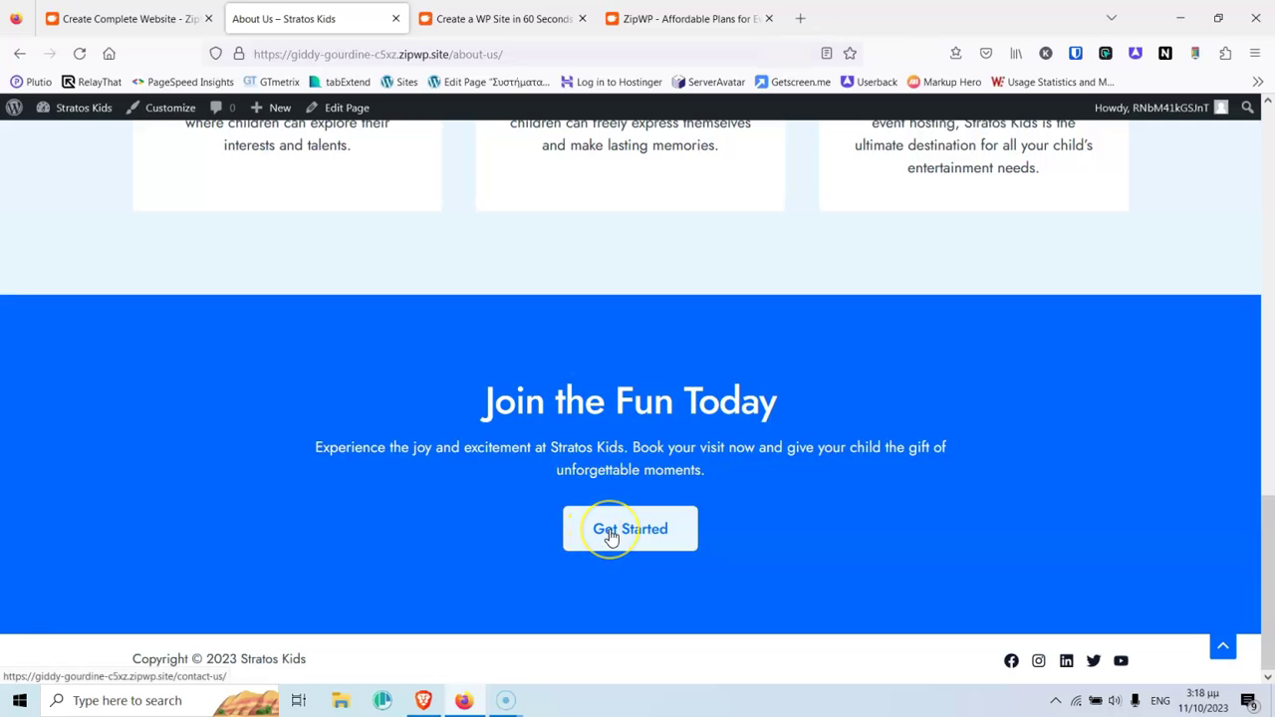
# Step: Open the Offerings page and review the offerings from Playground Fun to Special Events and the Join the Fun Today section
pyautogui.scroll(15, 625, 546)
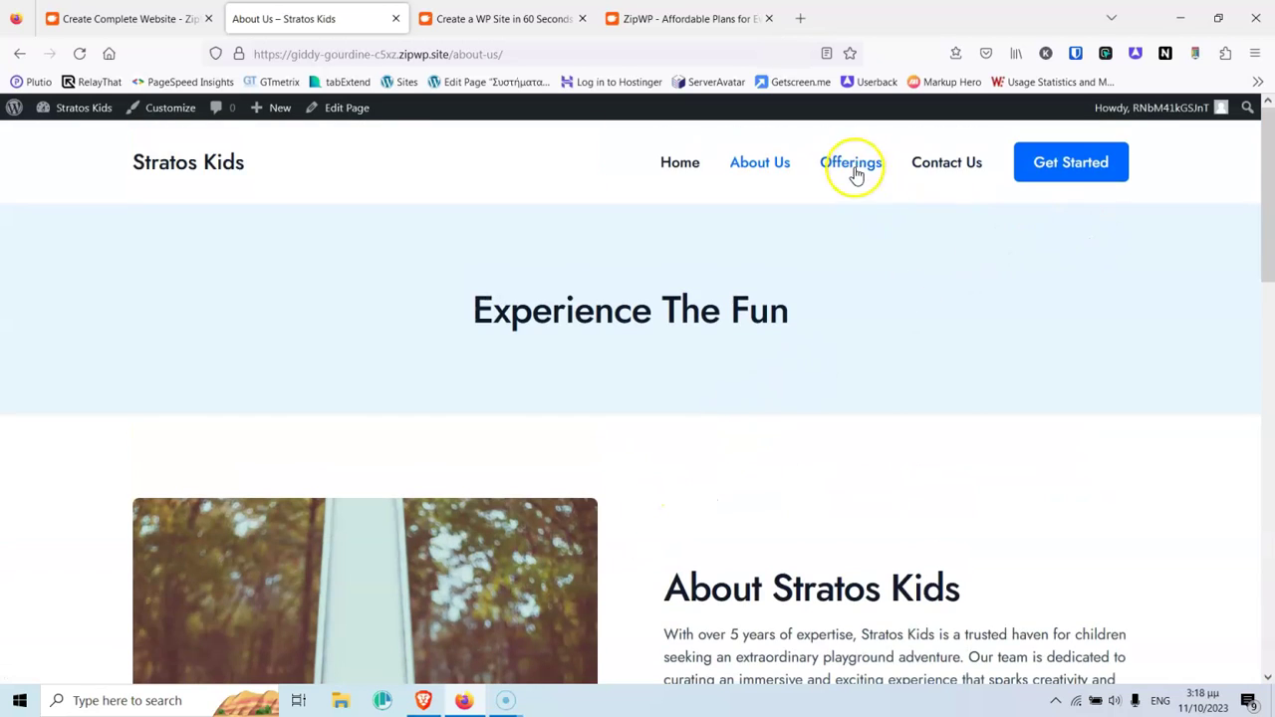
pyautogui.click(854, 167)
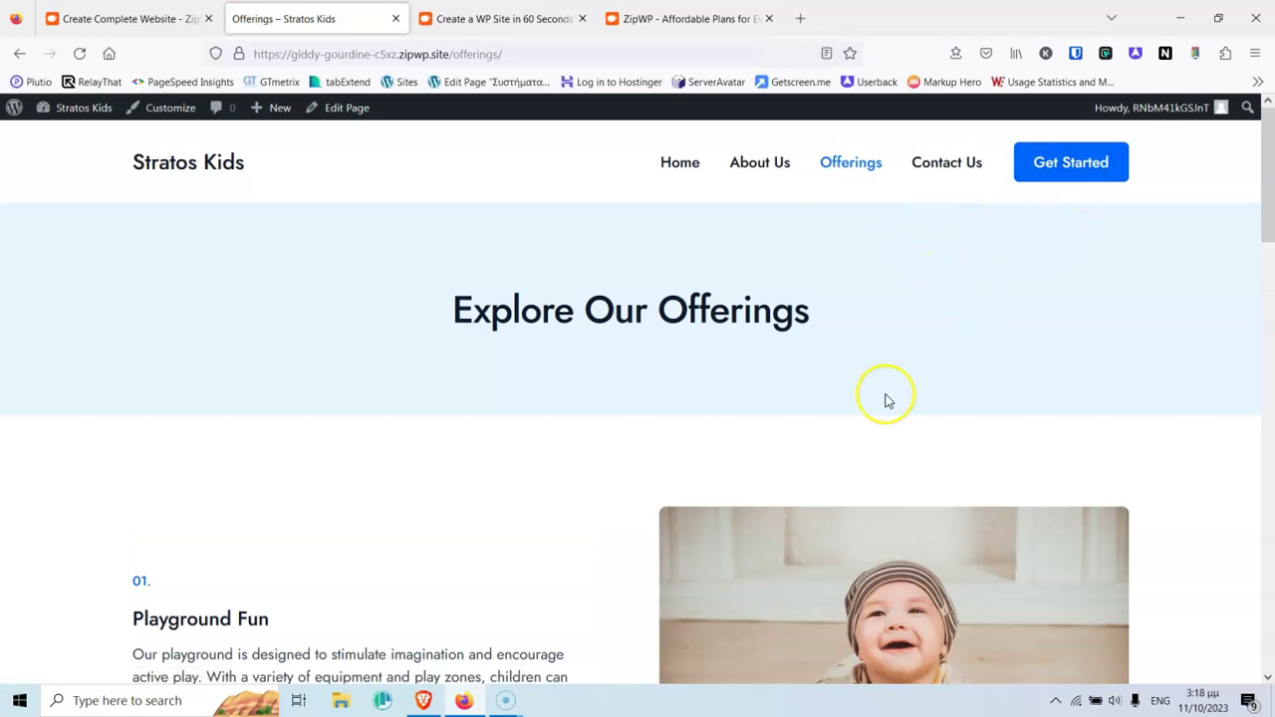
pyautogui.scroll(-8, 886, 399)
pyautogui.scroll(-3, 889, 401)
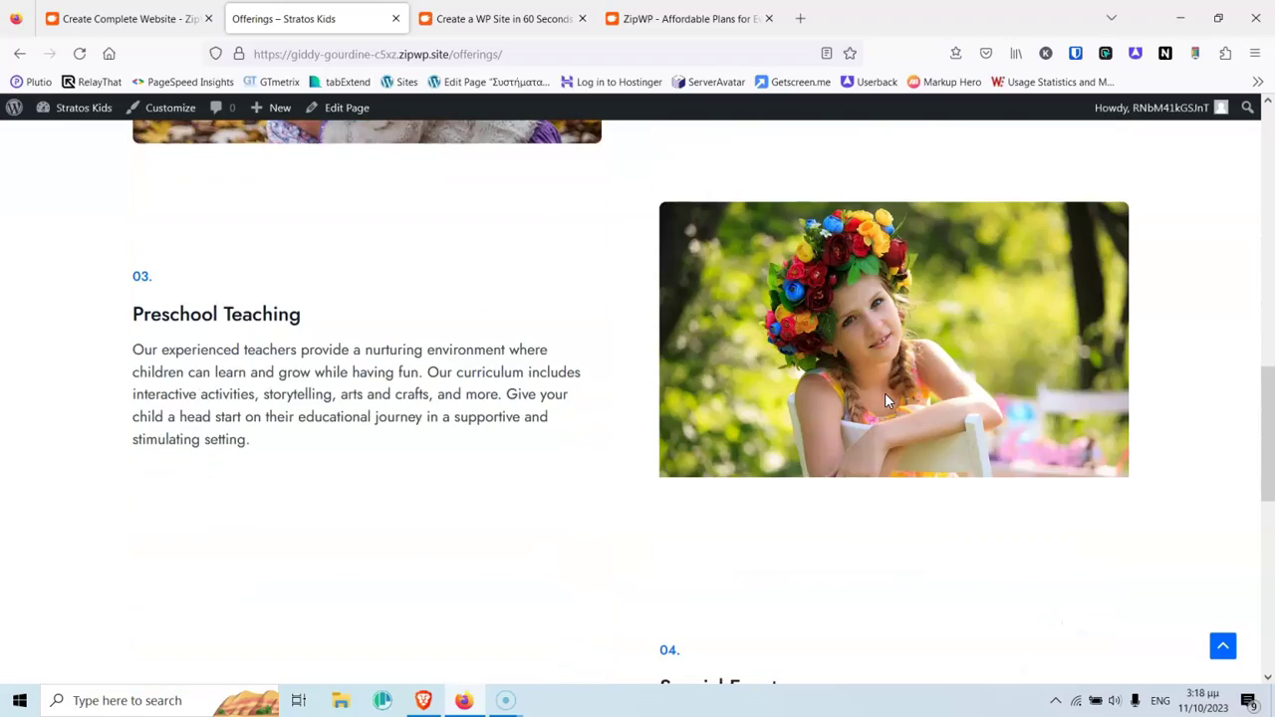
pyautogui.scroll(10, 889, 401)
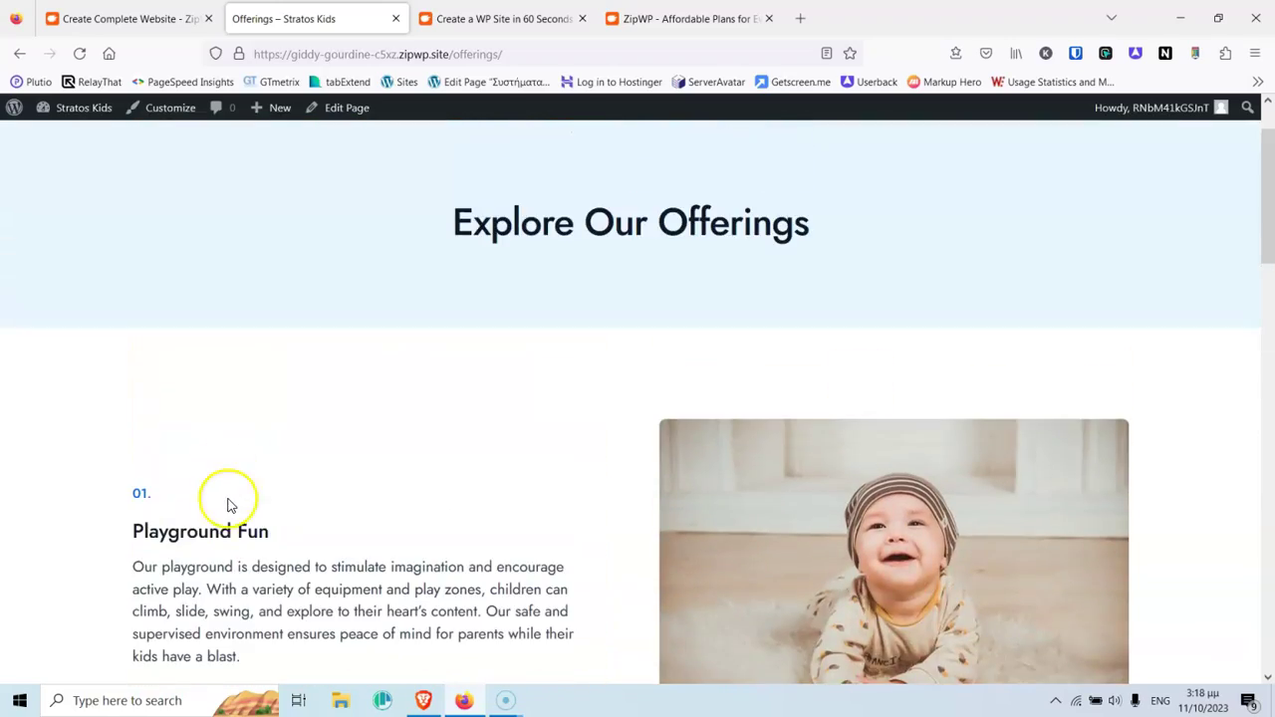
pyautogui.scroll(-12, 336, 464)
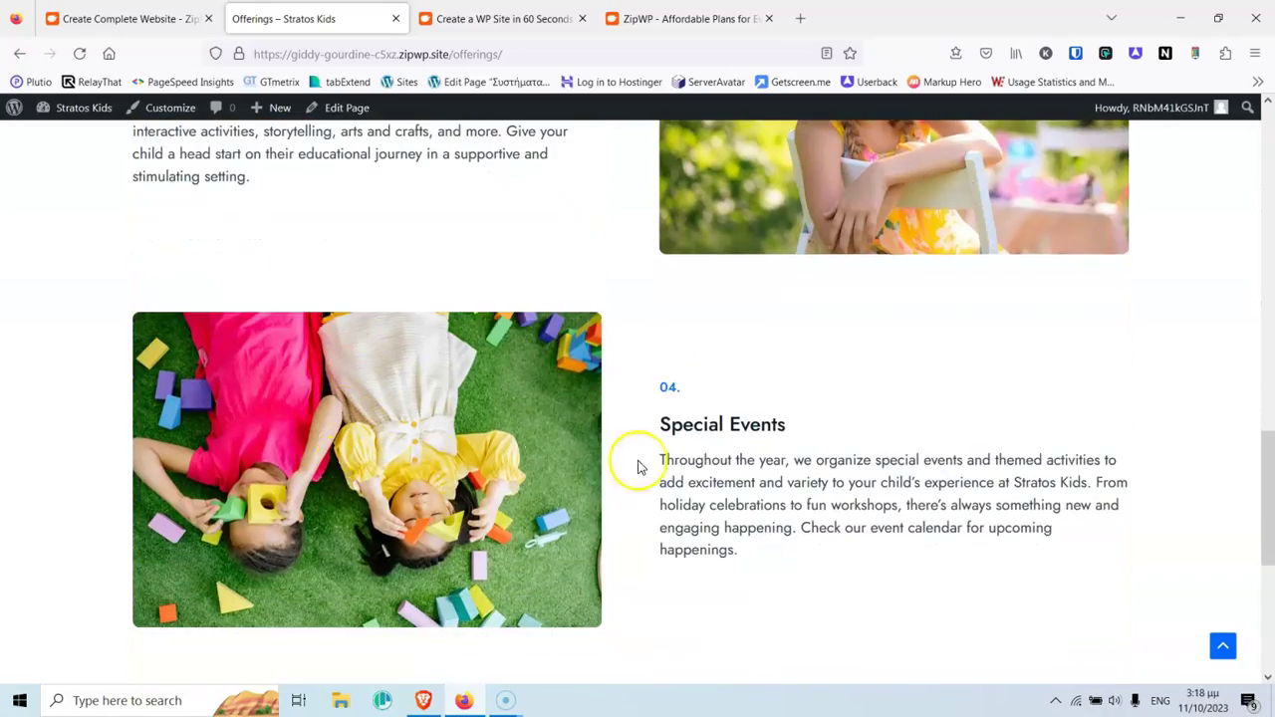
pyautogui.scroll(-5, 687, 453)
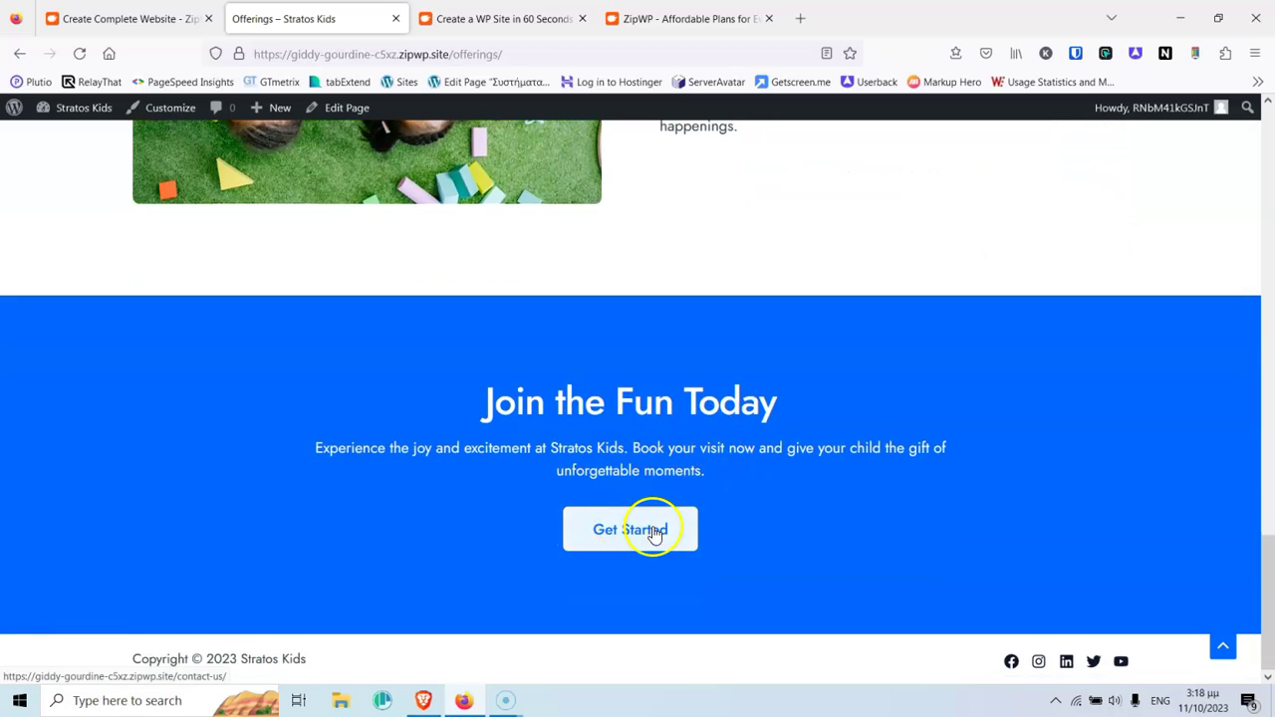
# Step: Open the Contact Us page and check its contact details, message form and footer social links
pyautogui.scroll(20, 687, 508)
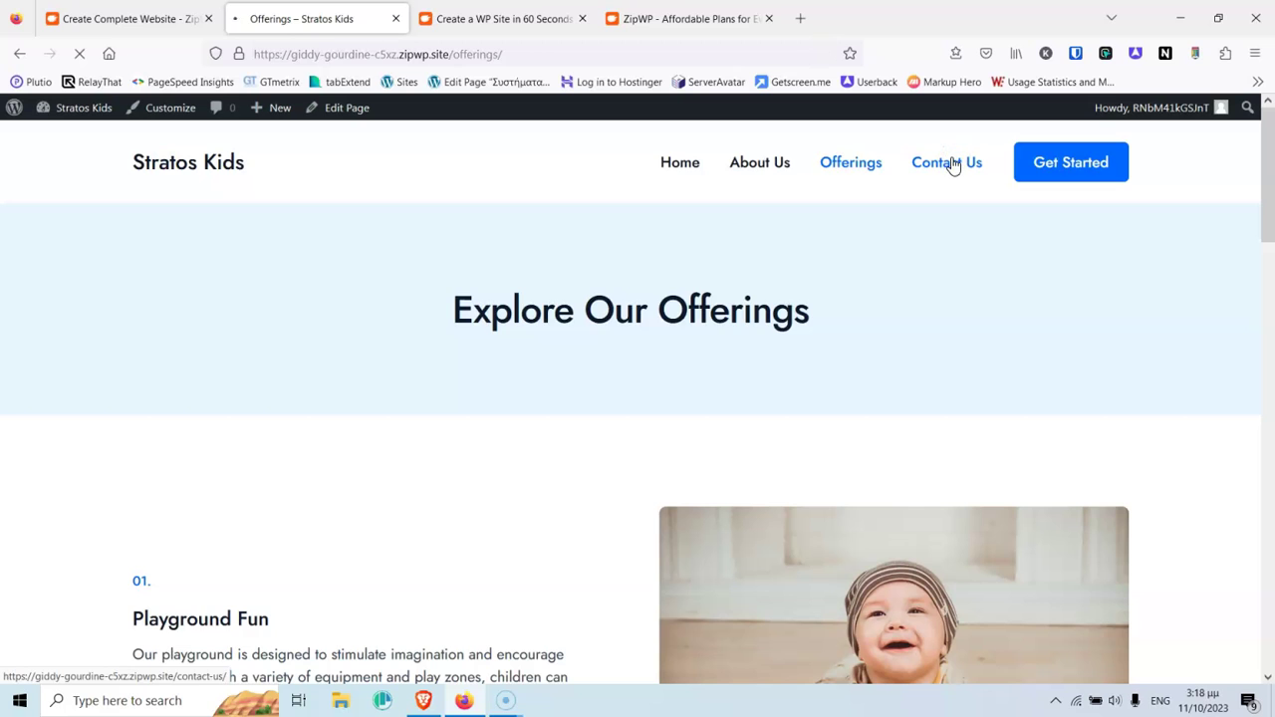
pyautogui.scroll(-2, 618, 383)
pyautogui.scroll(-3, 611, 385)
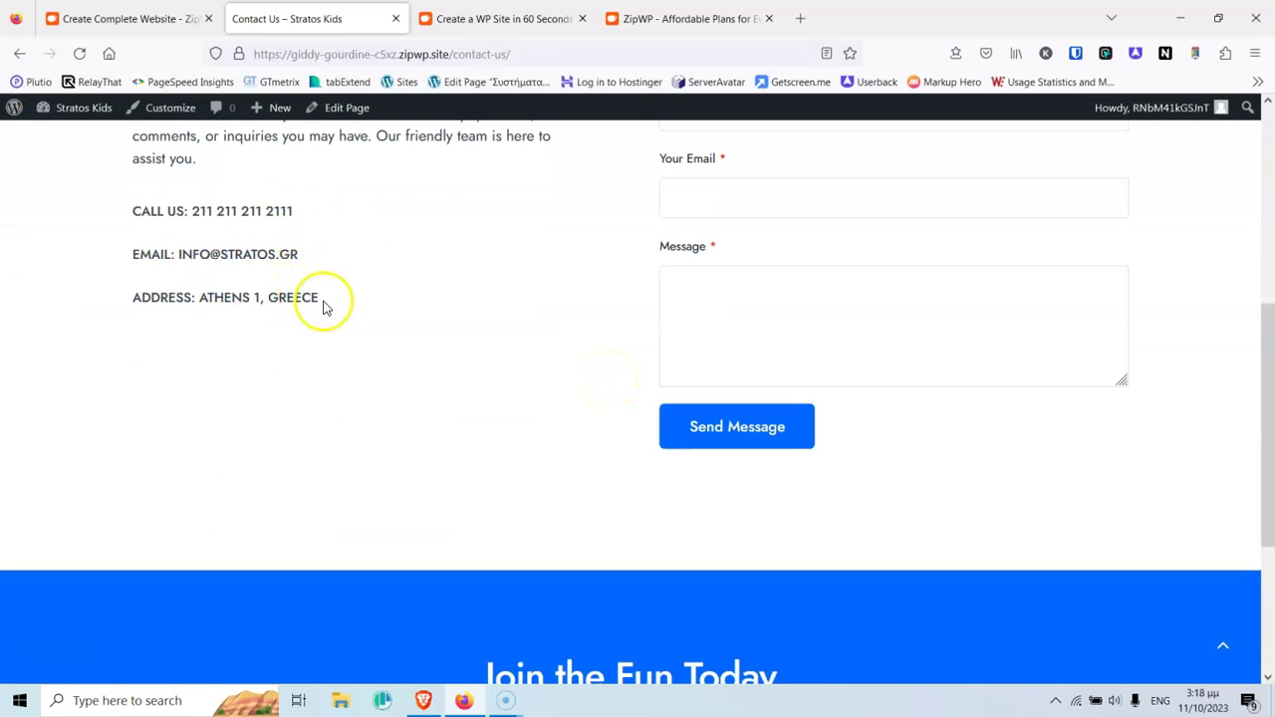
pyautogui.scroll(-3, 896, 267)
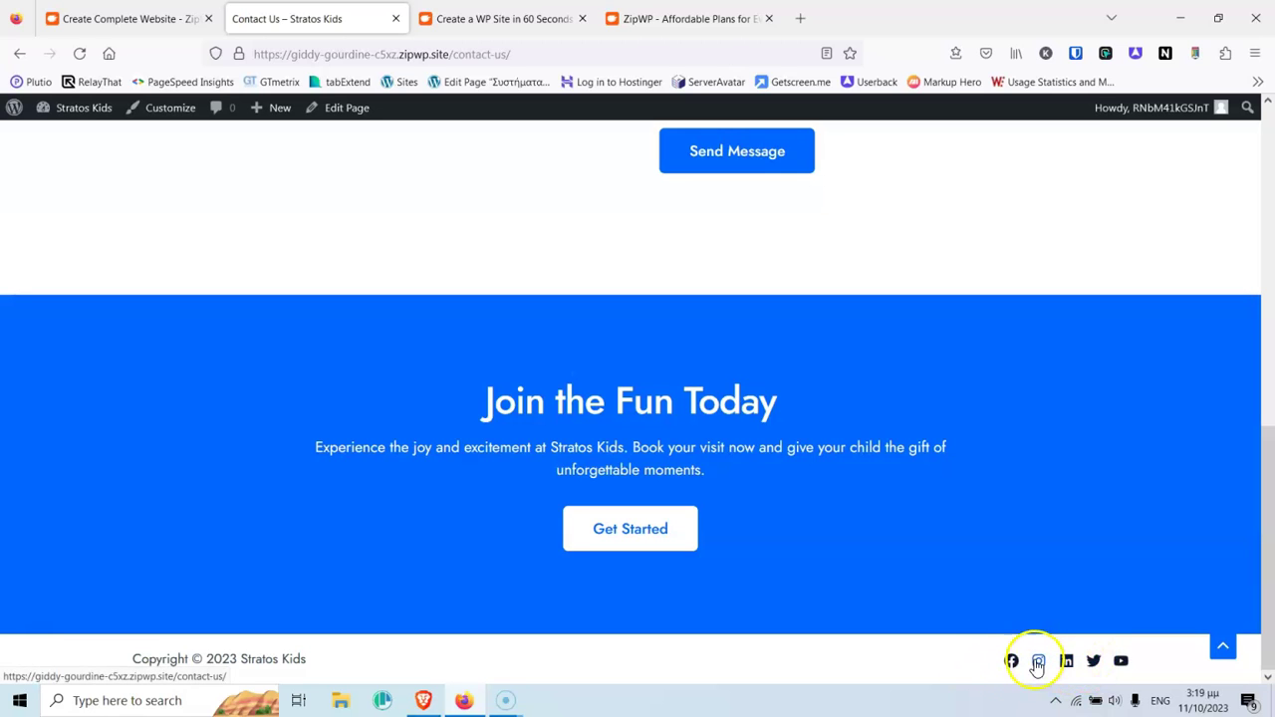
pyautogui.scroll(10, 787, 516)
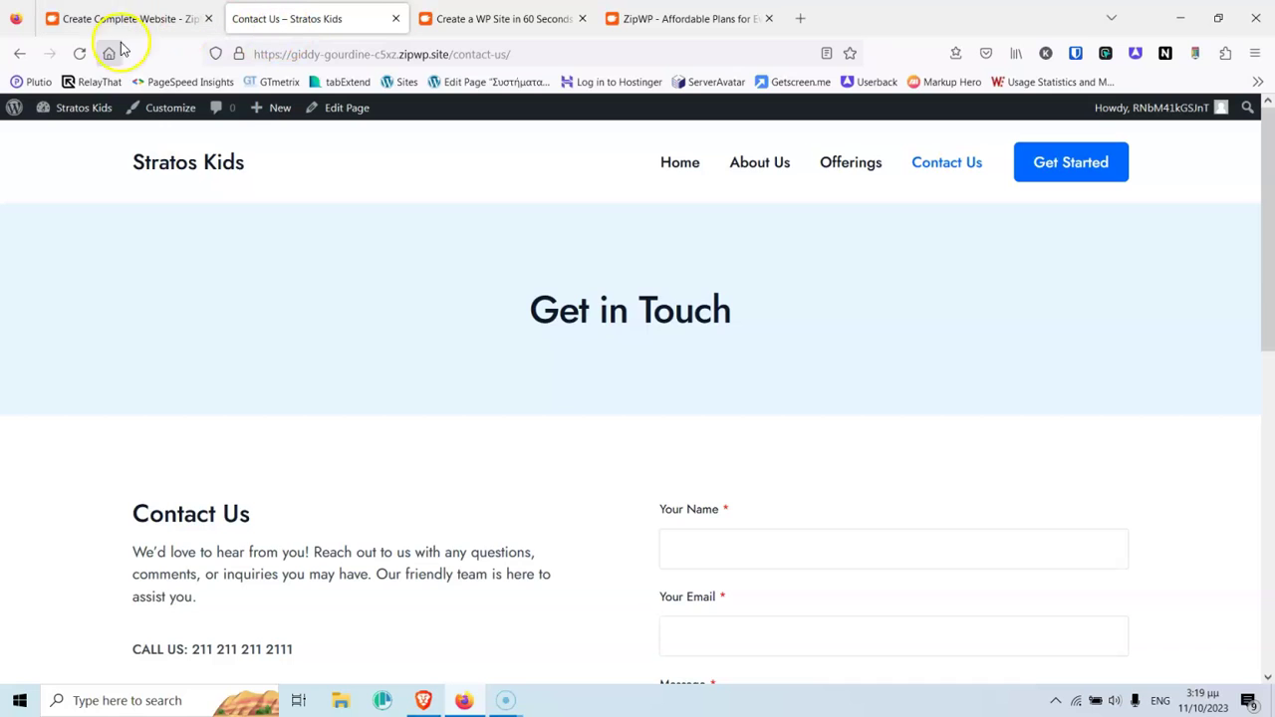
# Step: Go back to the homepage and inspect the playground hero image's HTML with the browser's element picker
pyautogui.moveTo(85, 116)
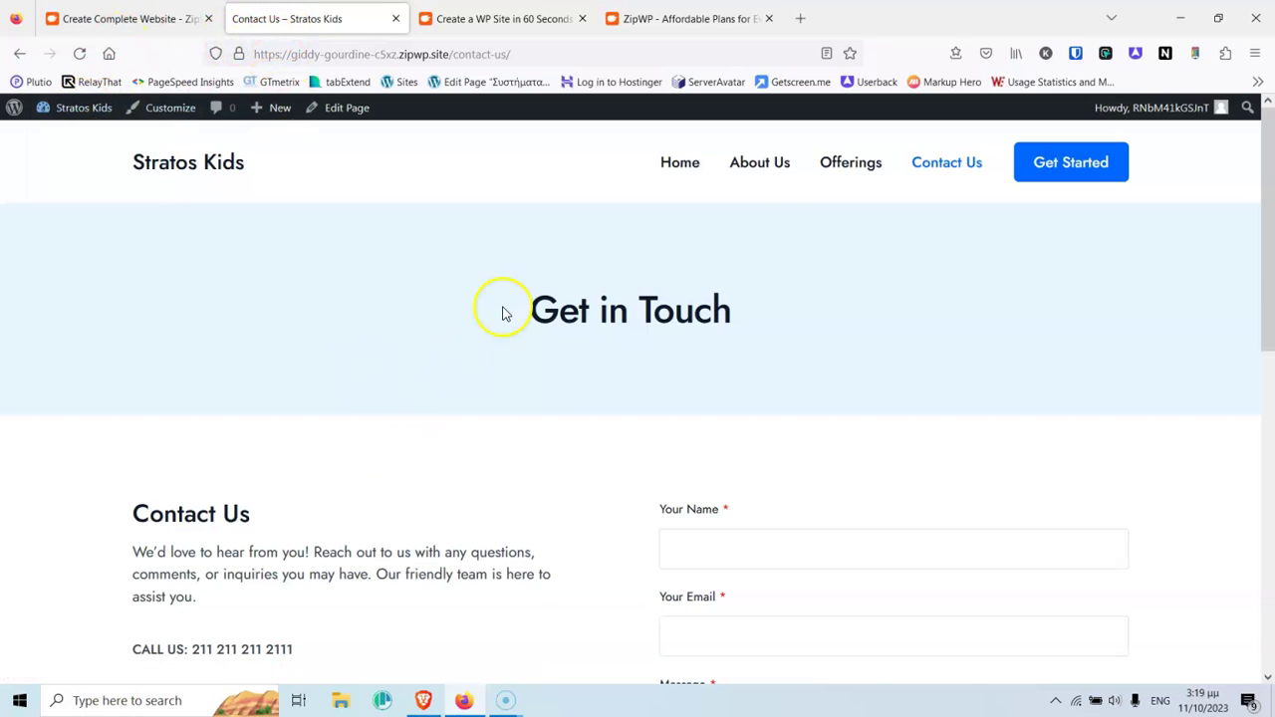
pyautogui.click(675, 174)
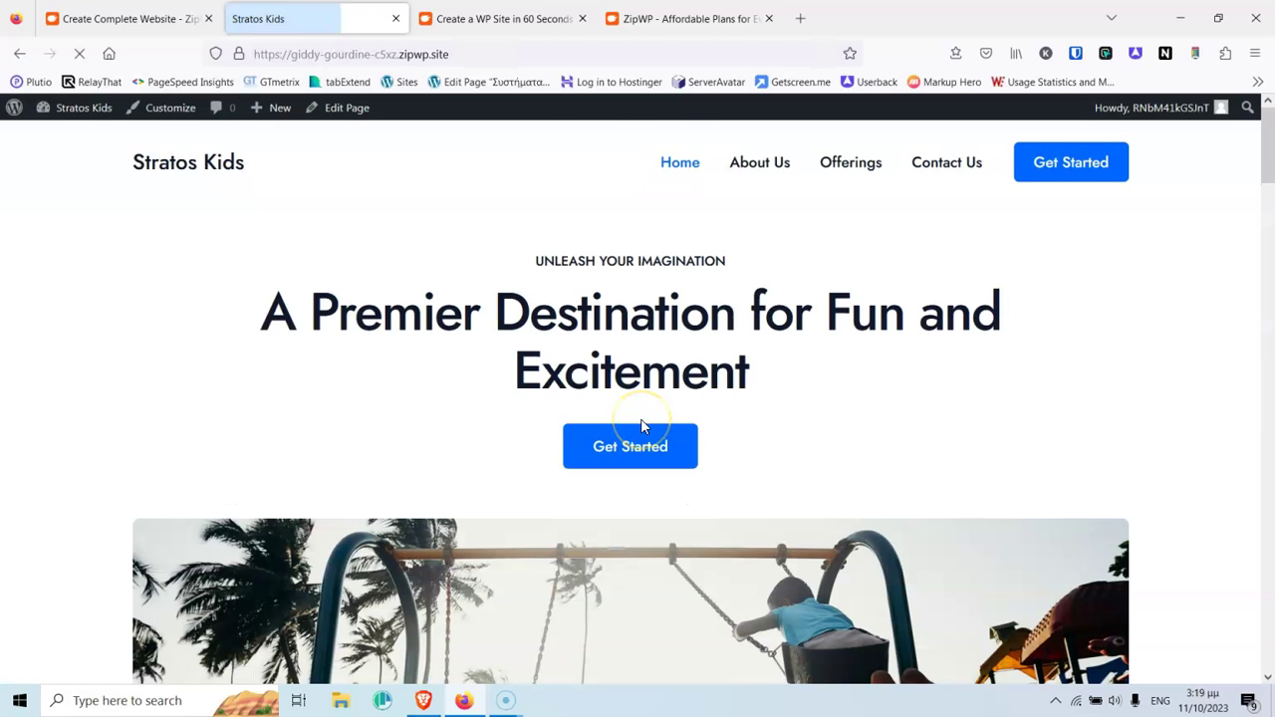
pyautogui.scroll(-3, 748, 427)
pyautogui.rightClick(1179, 285)
pyautogui.click(1162, 526)
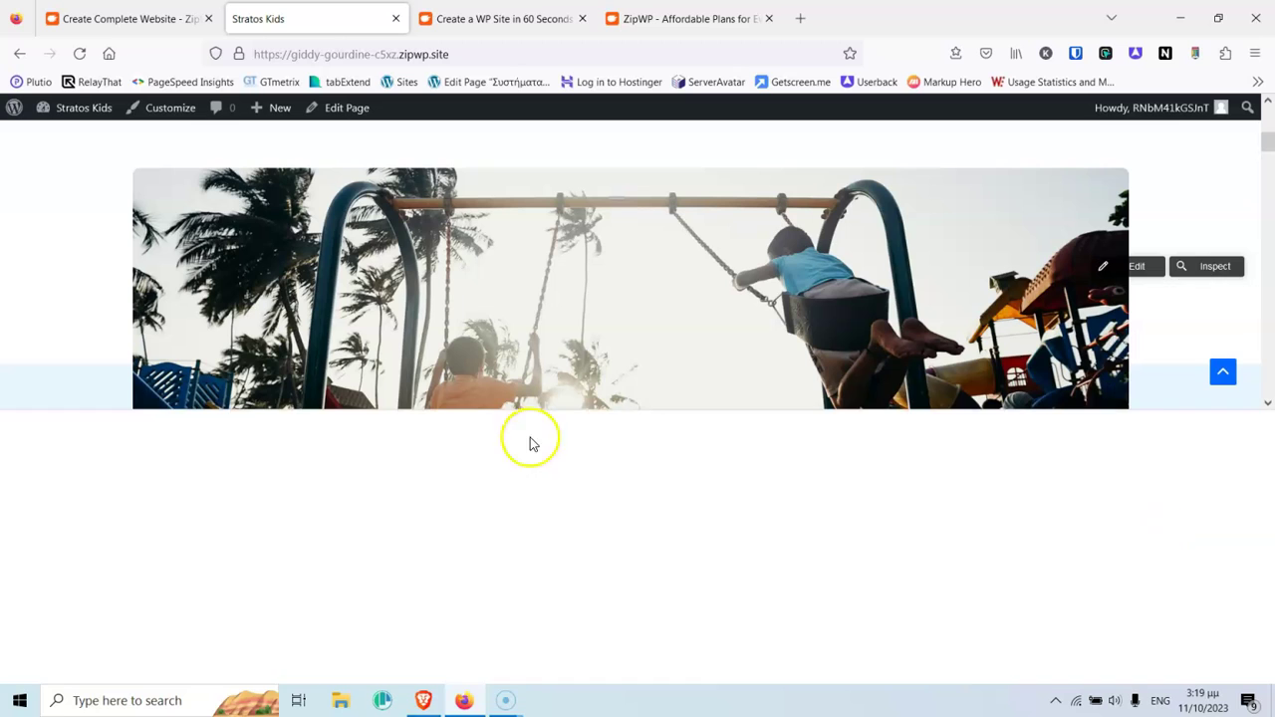
pyautogui.click(10, 422)
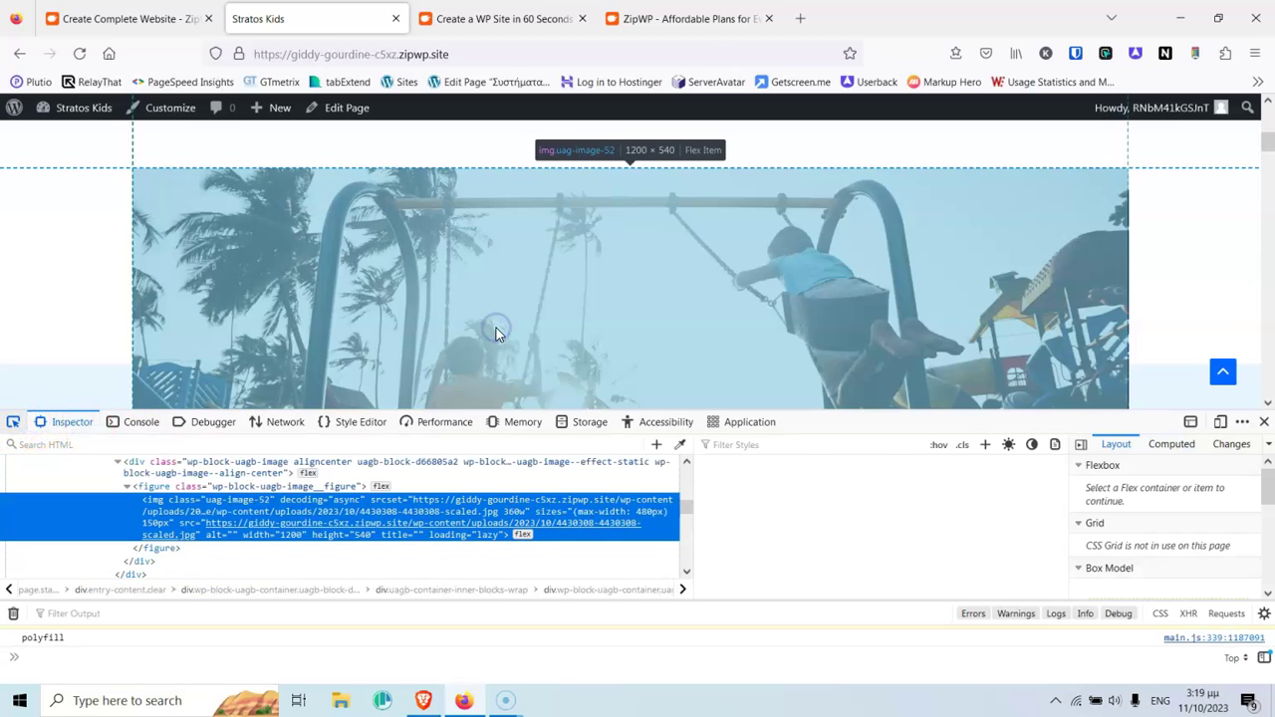
pyautogui.click(492, 328)
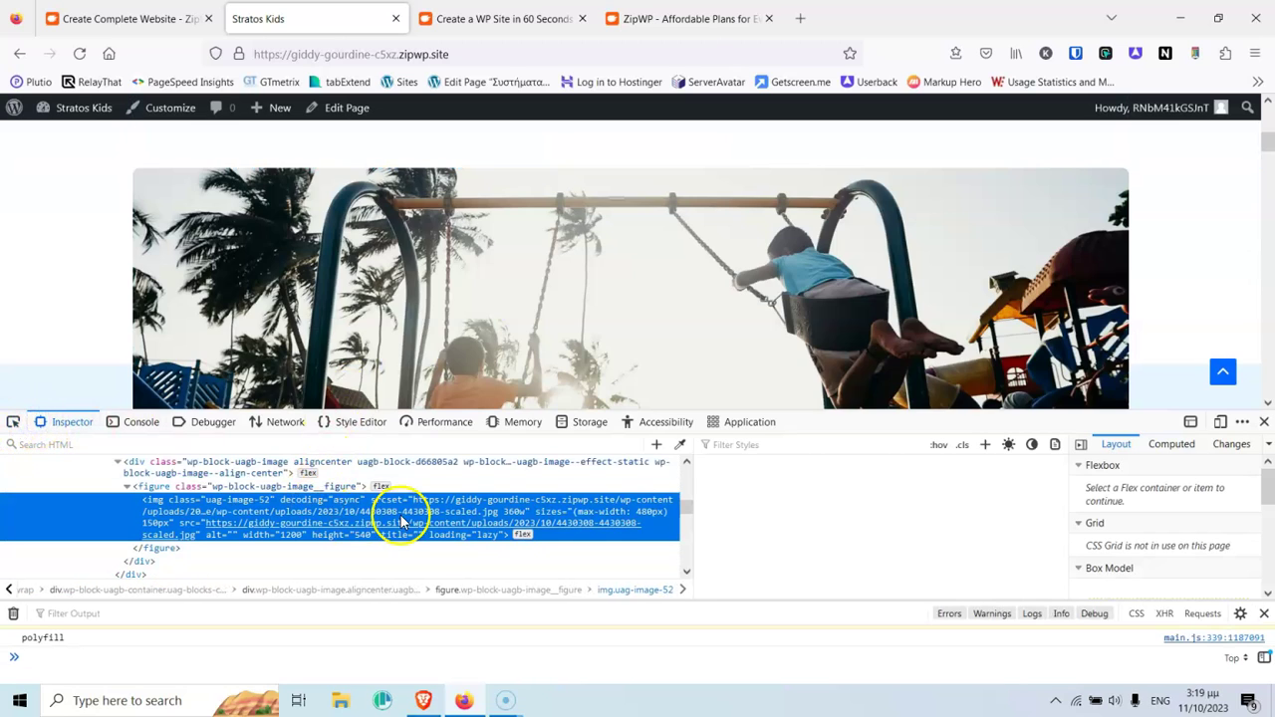
# Step: Examine the root container's markup and styles, inspect the hero image again, and look at the Why Choose Stratos Kids section
pyautogui.scroll(3, 412, 513)
pyautogui.click(455, 514)
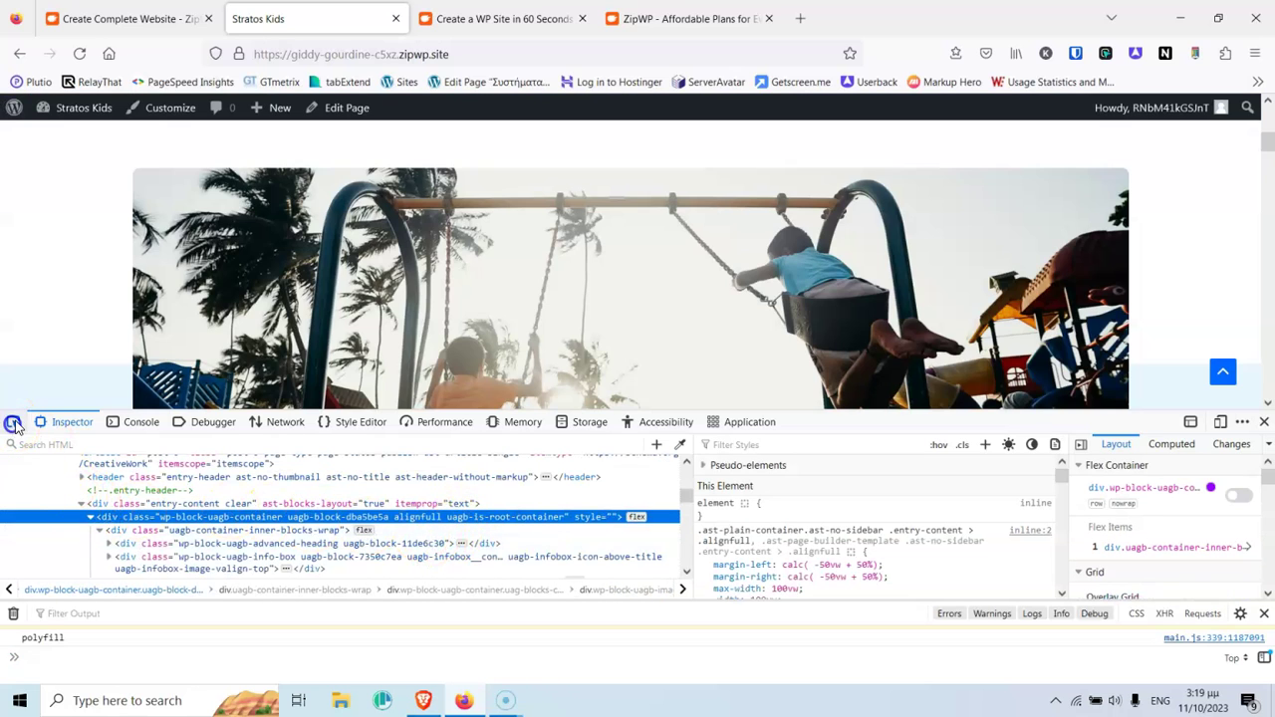
pyautogui.click(250, 318)
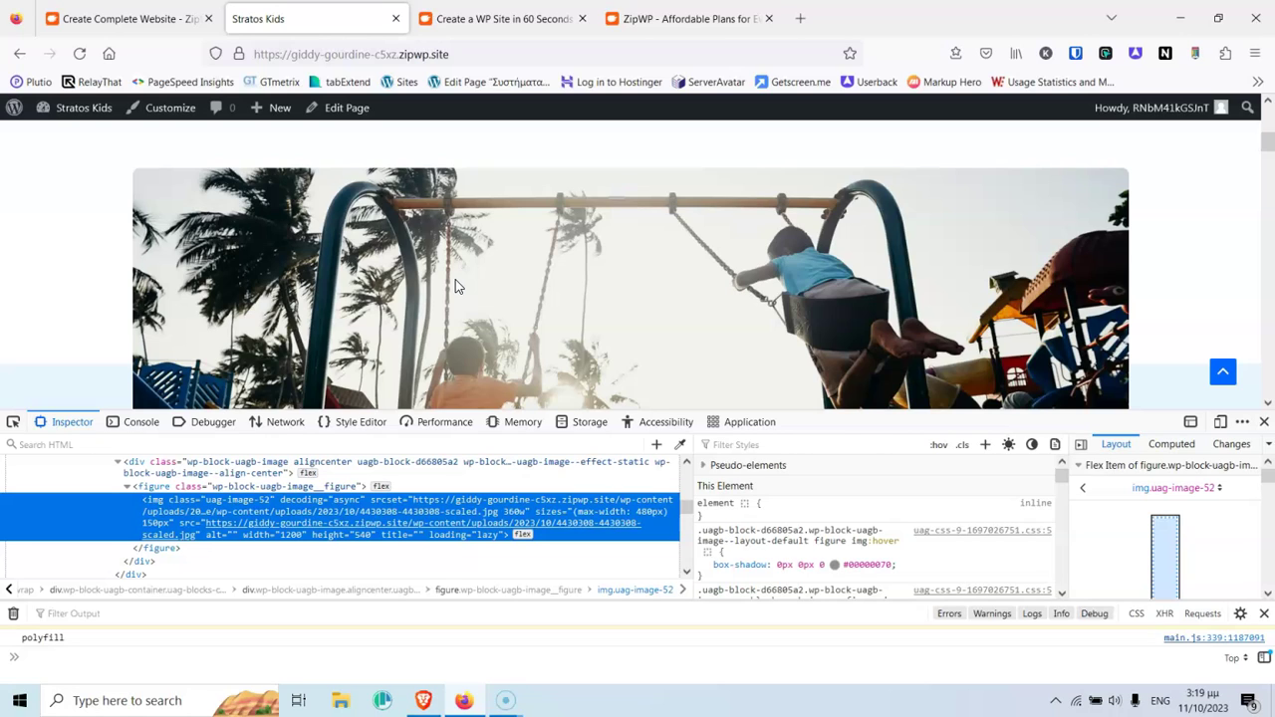
pyautogui.scroll(-5, 591, 270)
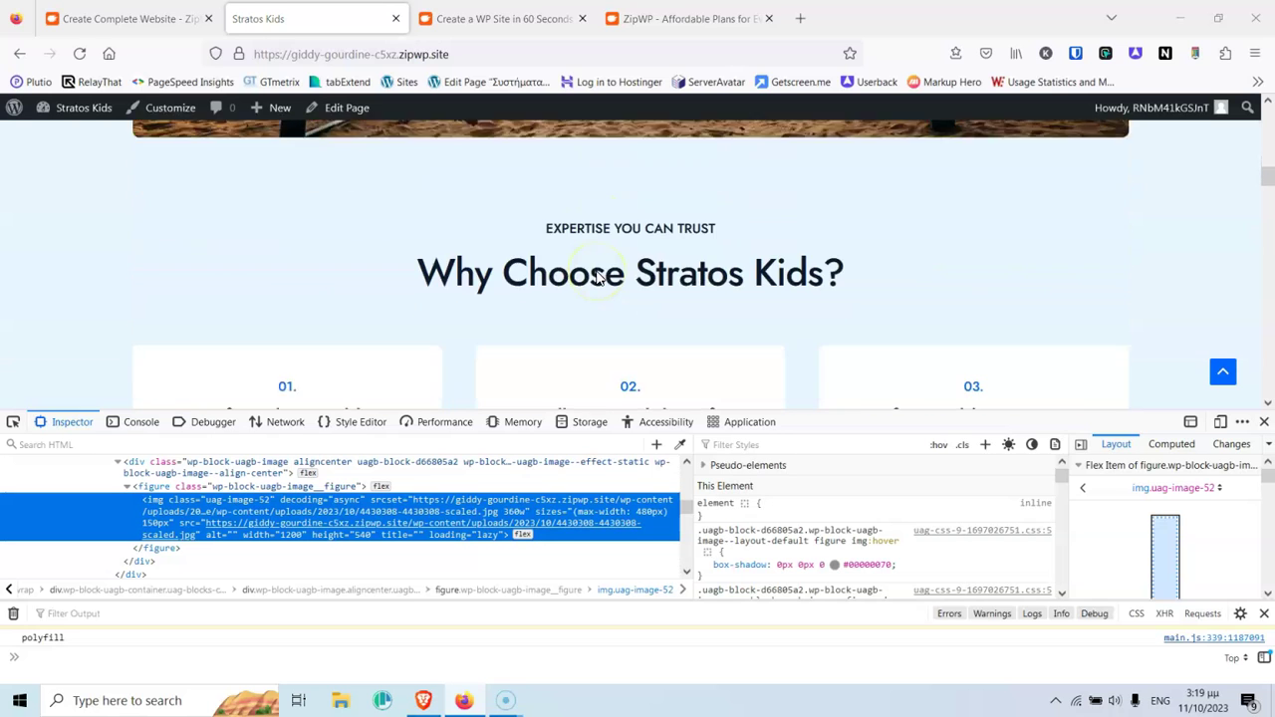
# Step: Inspect the Why Choose Stratos Kids heading's HTML, expand the preceding heading block's markup, and view the page down to About Stratos Kids
pyautogui.click(13, 422)
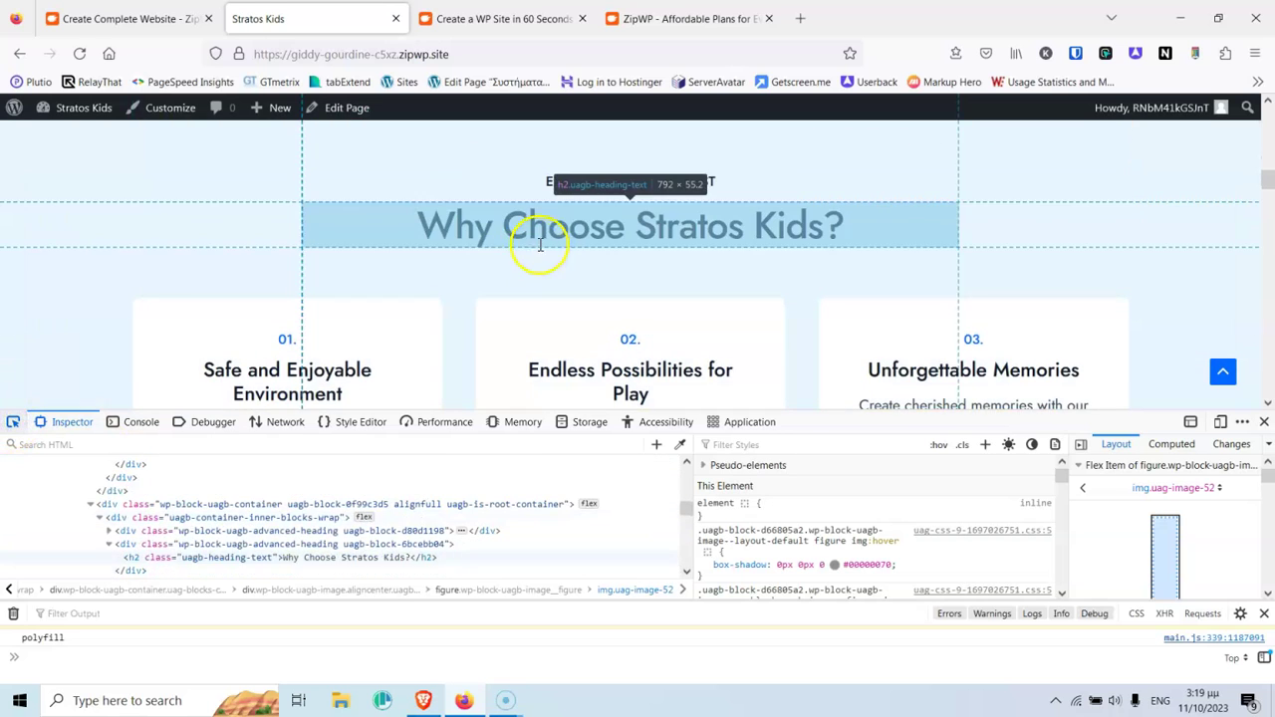
pyautogui.click(538, 249)
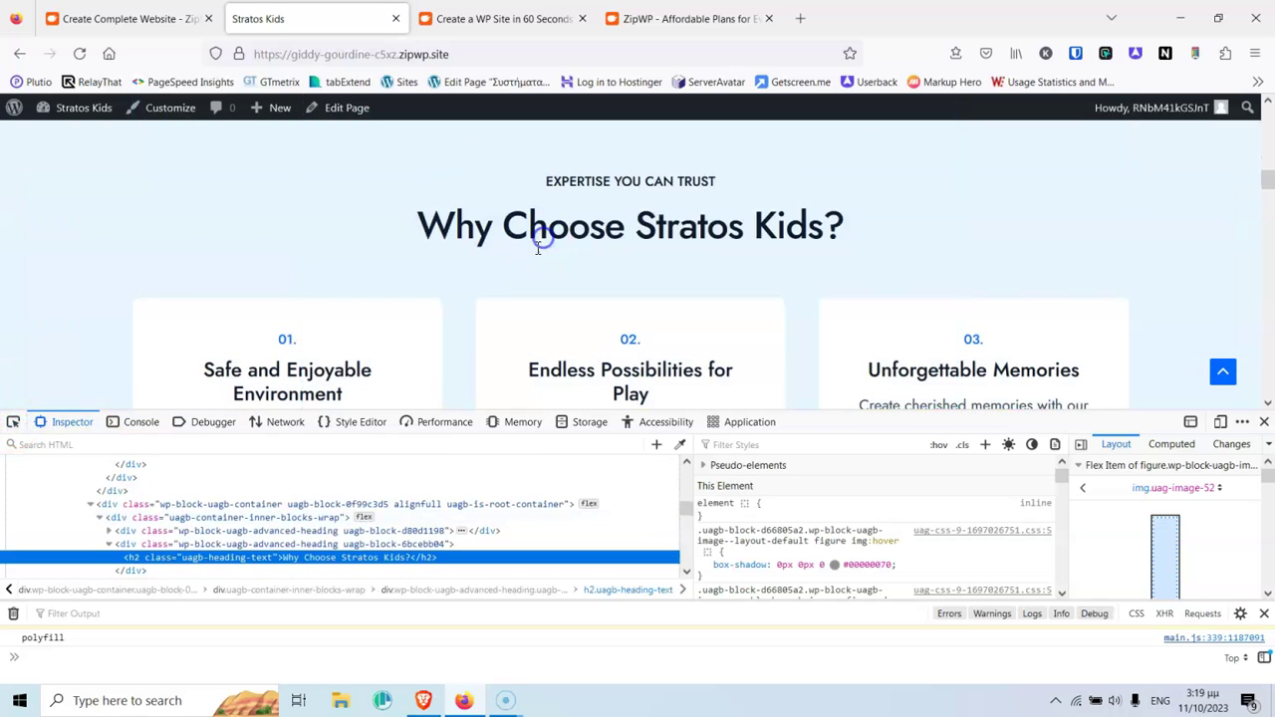
pyautogui.click(110, 530)
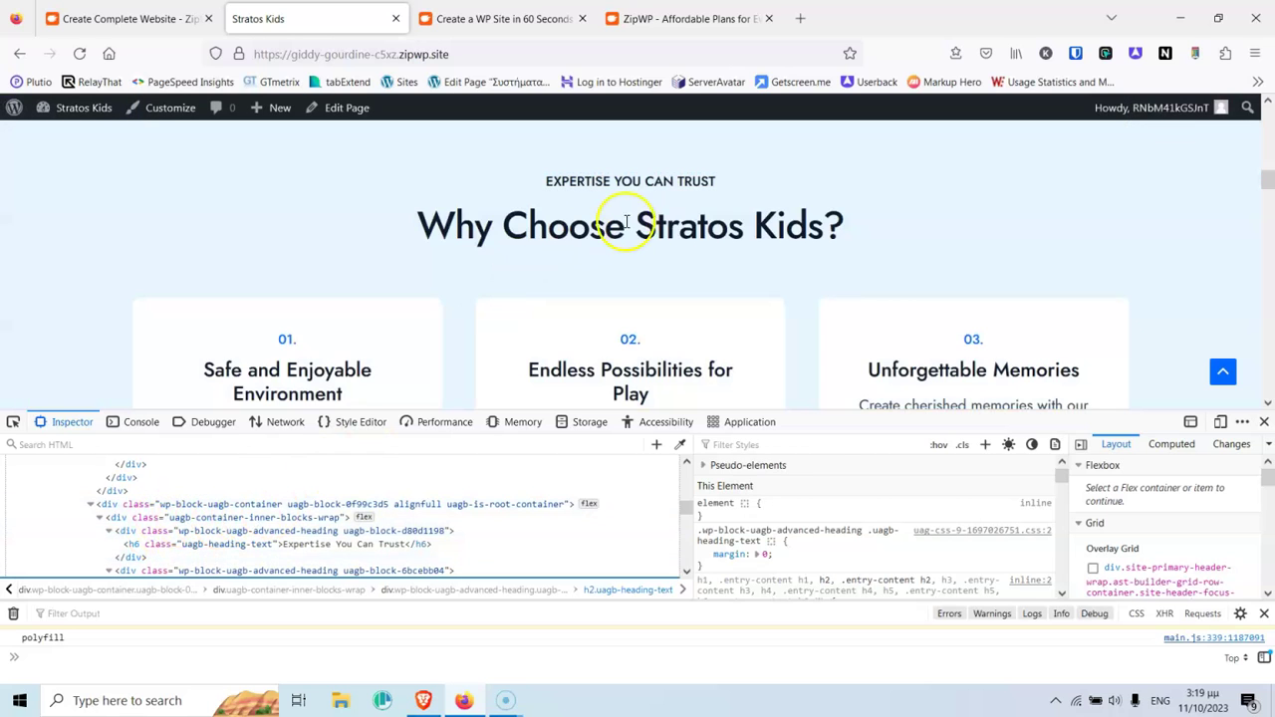
pyautogui.scroll(-3, 629, 220)
pyautogui.scroll(-3, 629, 220)
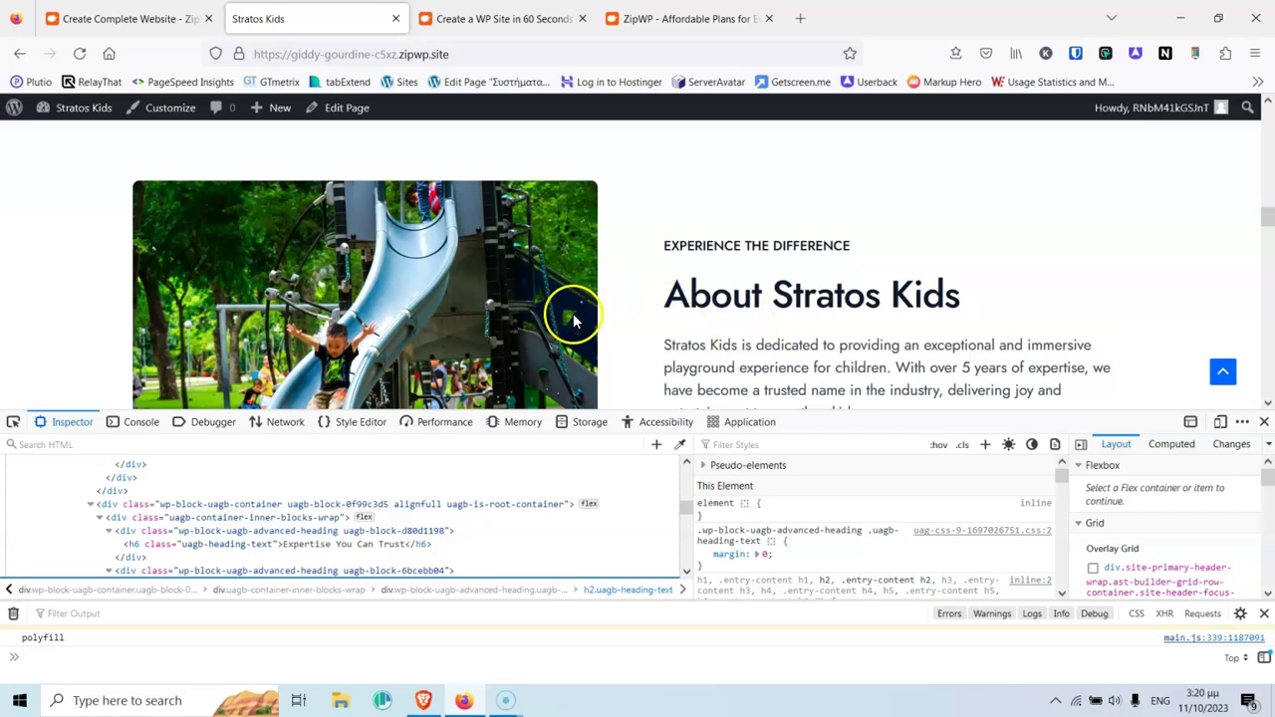
# Step: Open the WordPress admin dashboard of the Stratos Kids site
pyautogui.click(132, 18)
pyautogui.click(344, 18)
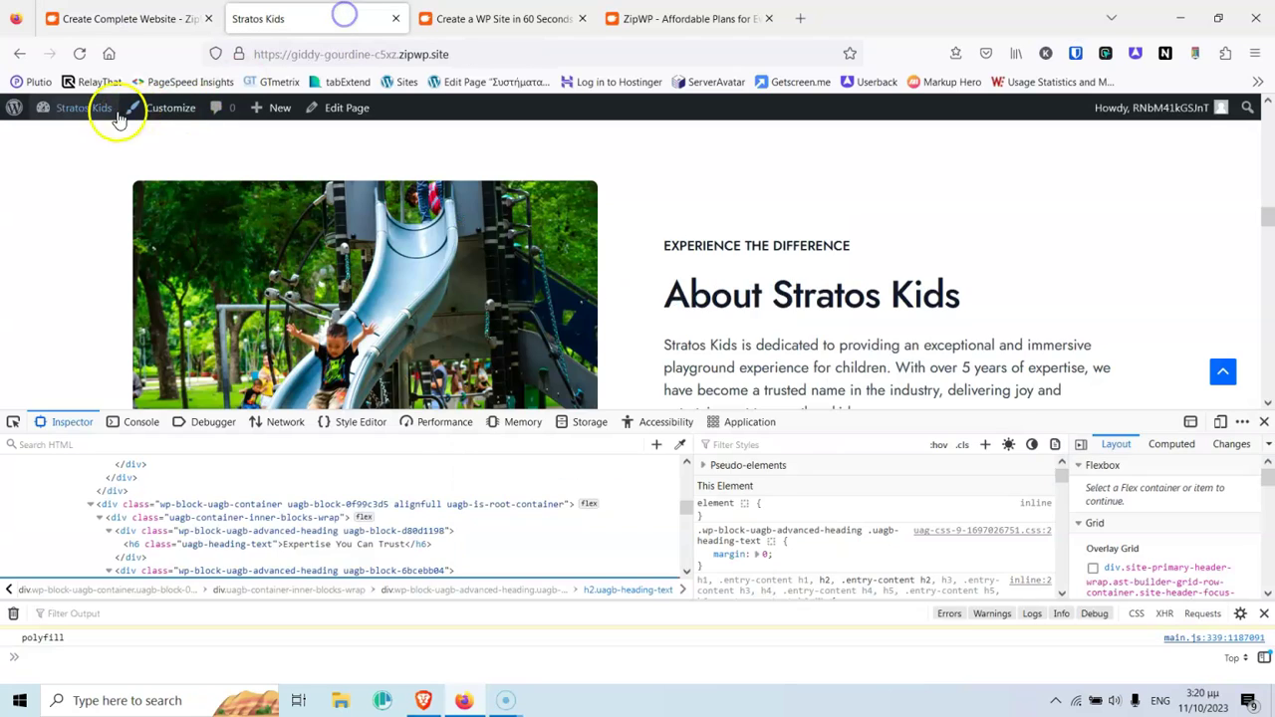
pyautogui.moveTo(80, 108)
pyautogui.click(62, 139)
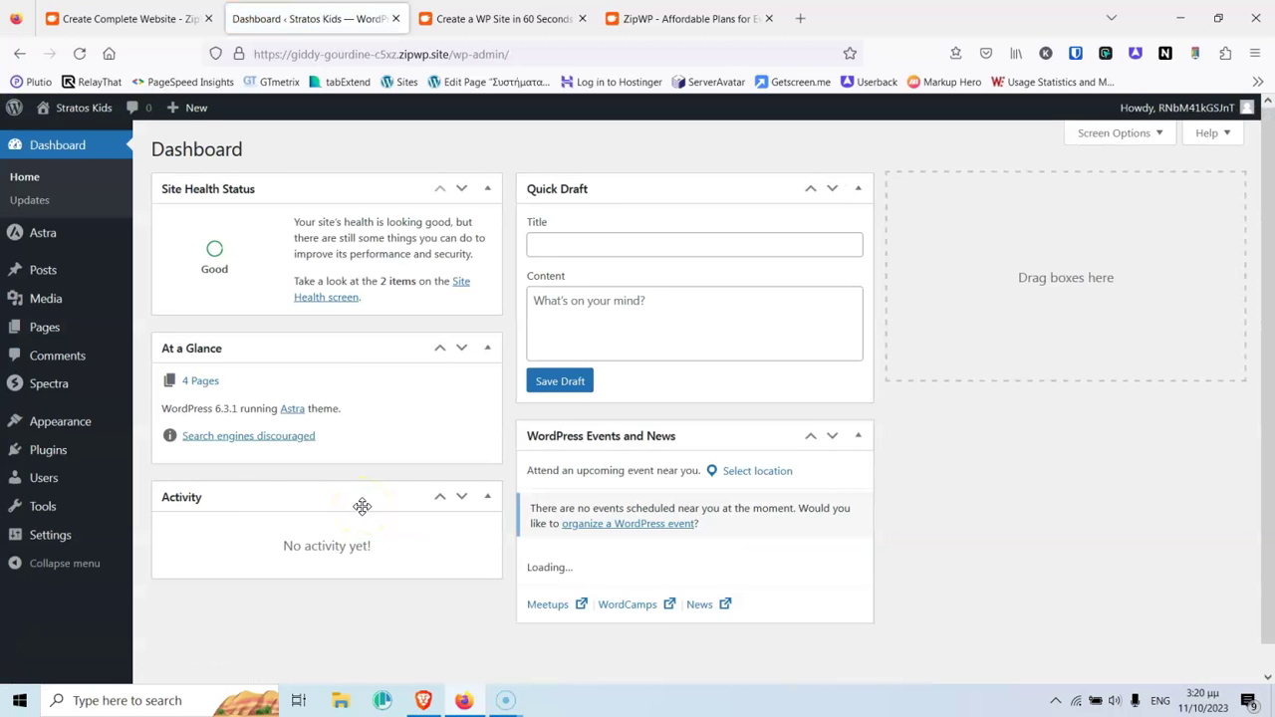
# Step: Check the site's installed themes under Appearance and review its installed plugins
pyautogui.moveTo(58, 387)
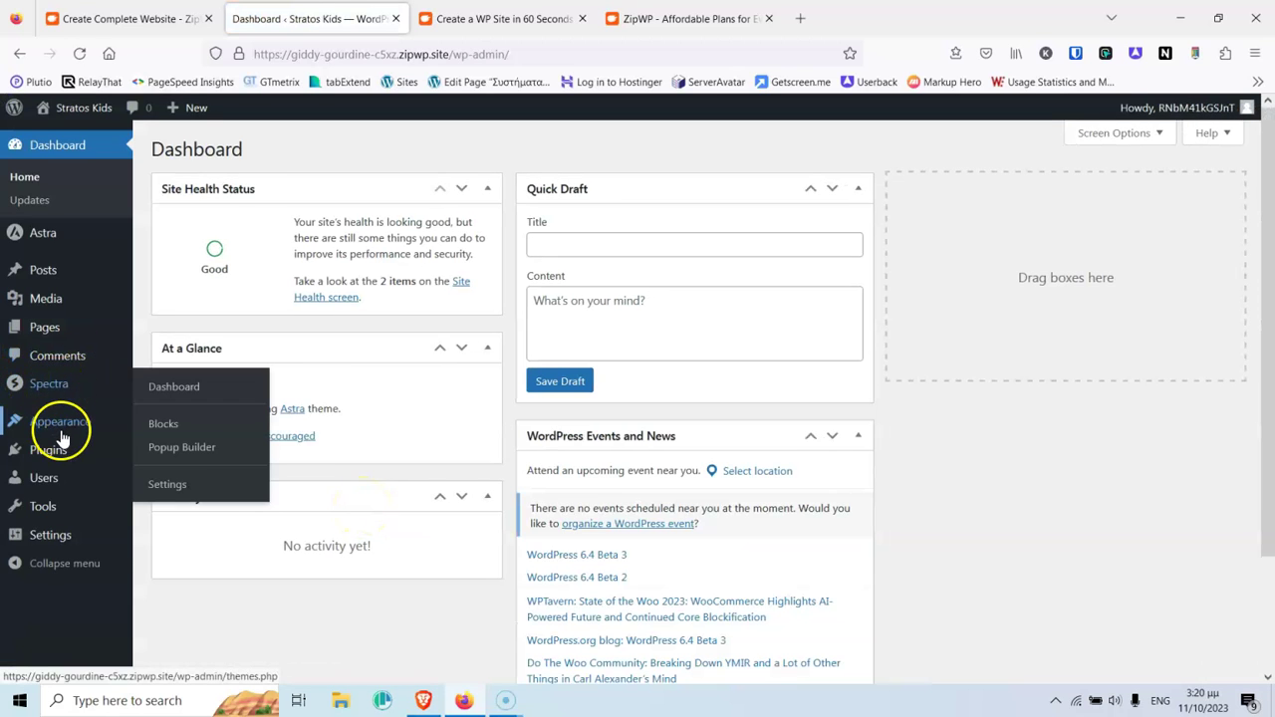
pyautogui.moveTo(62, 424)
pyautogui.click(160, 426)
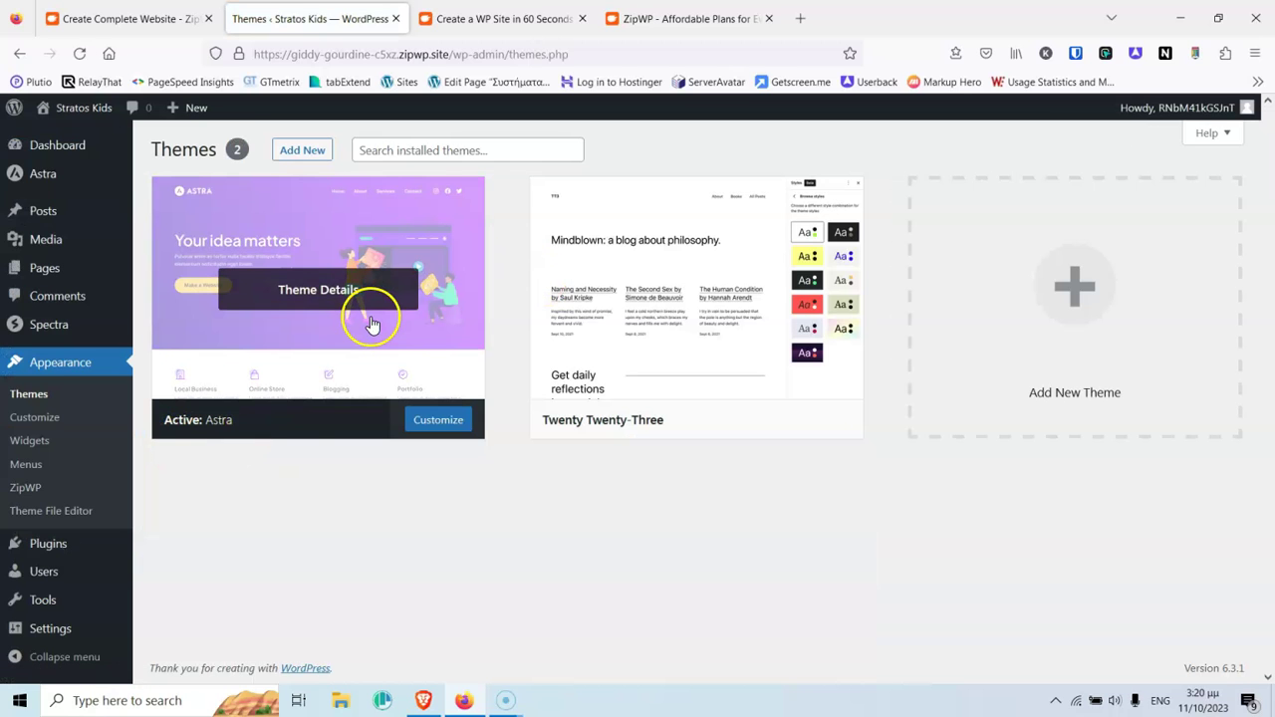
pyautogui.moveTo(45, 550)
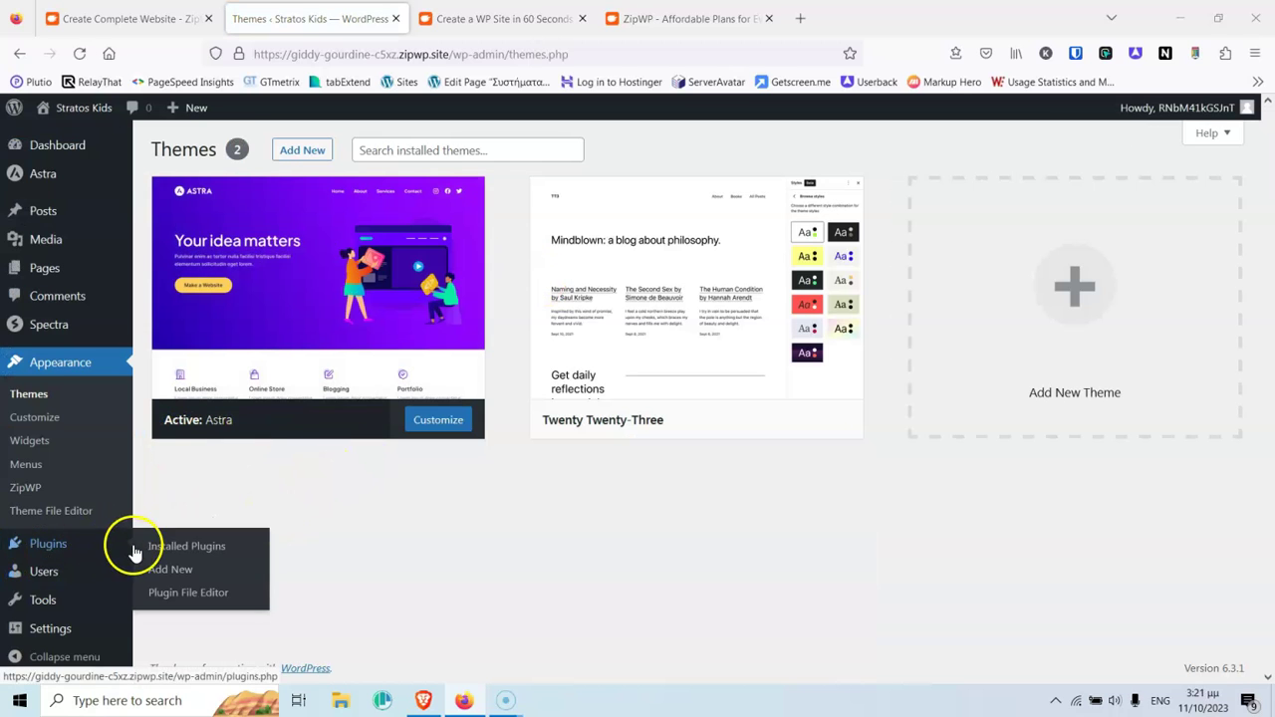
pyautogui.click(168, 551)
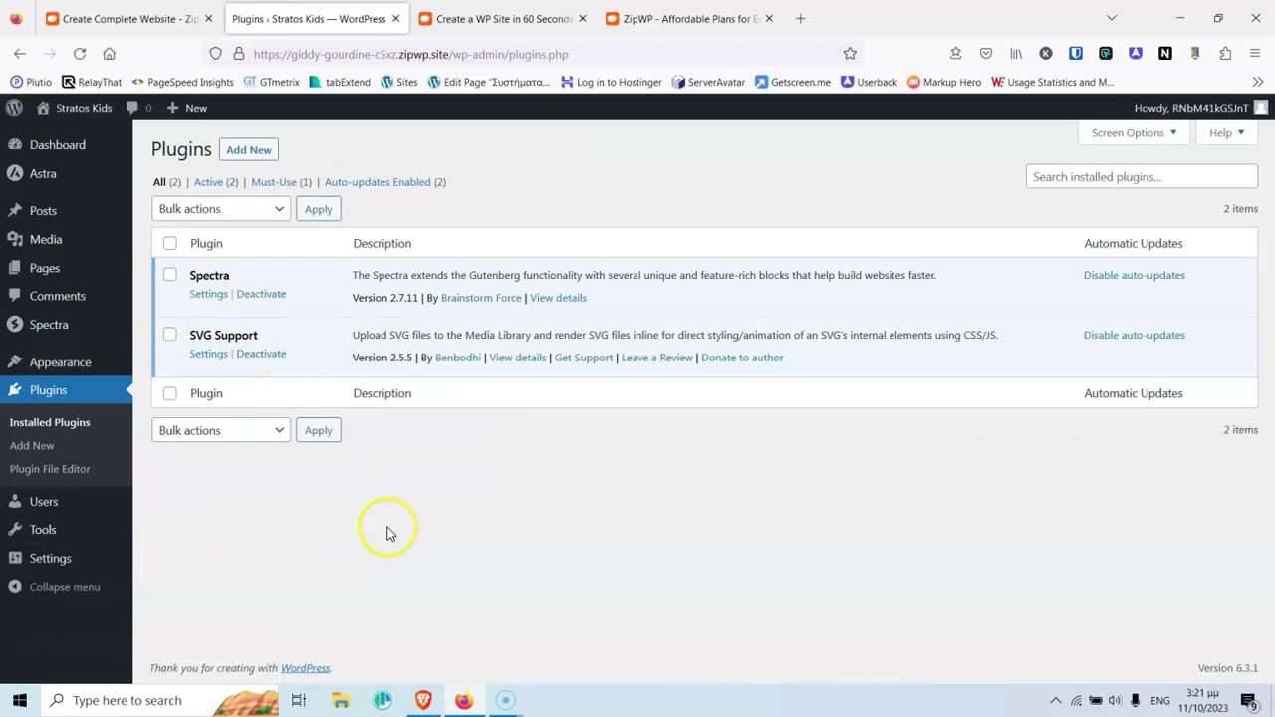
# Step: Open the site's Permalink Settings and review the permalink structure options
pyautogui.moveTo(52, 570)
pyautogui.click(177, 556)
pyautogui.scroll(-3, 277, 399)
pyautogui.scroll(3, 279, 399)
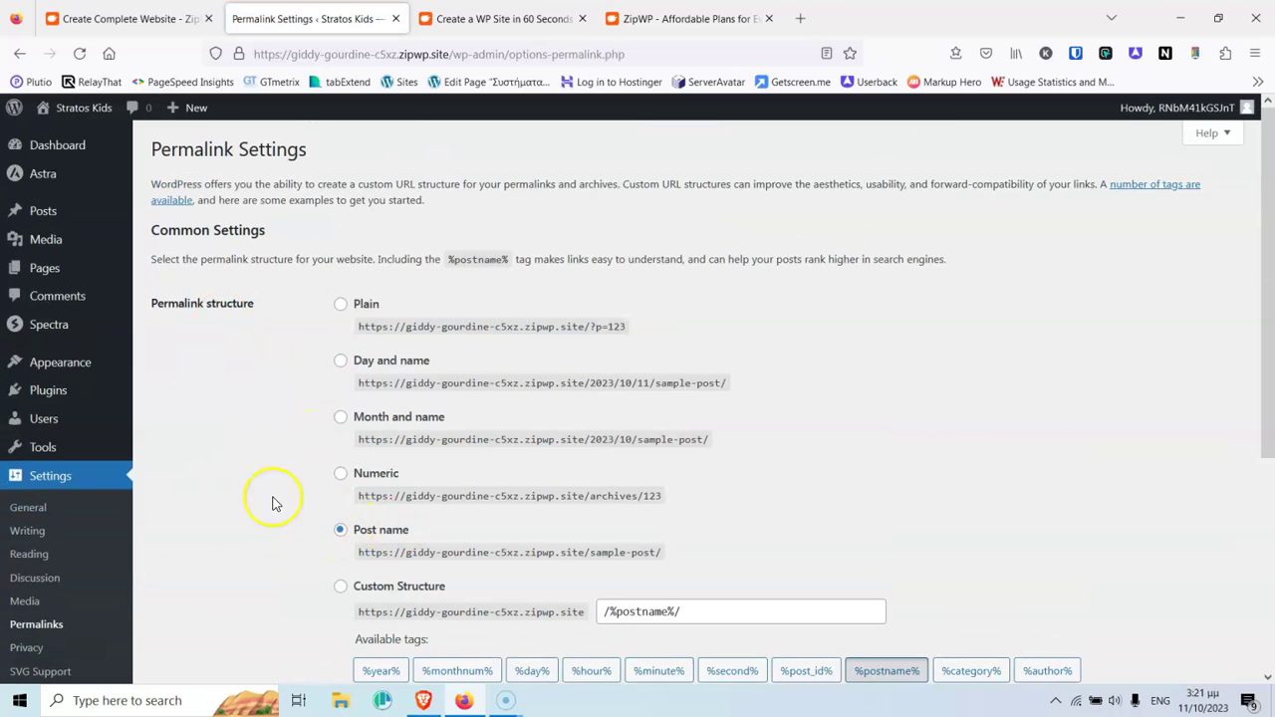
pyautogui.scroll(-2, 277, 493)
pyautogui.scroll(-1, 279, 487)
pyautogui.scroll(3, 276, 399)
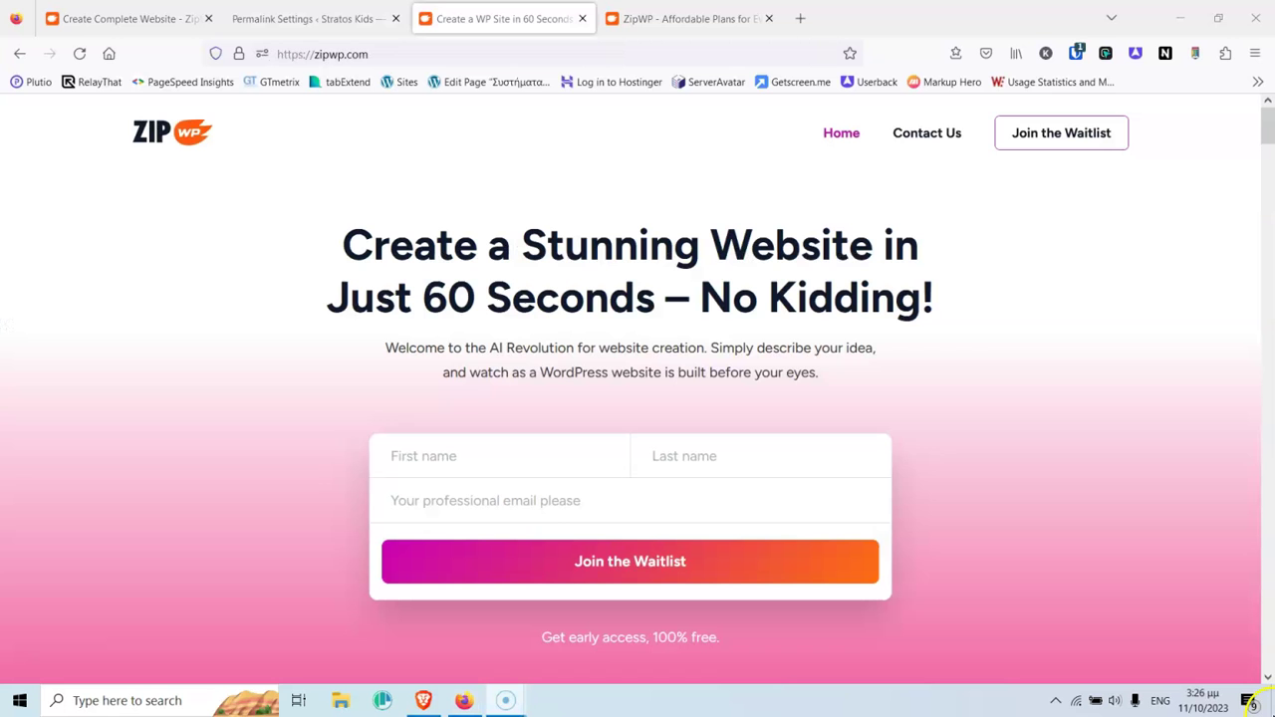